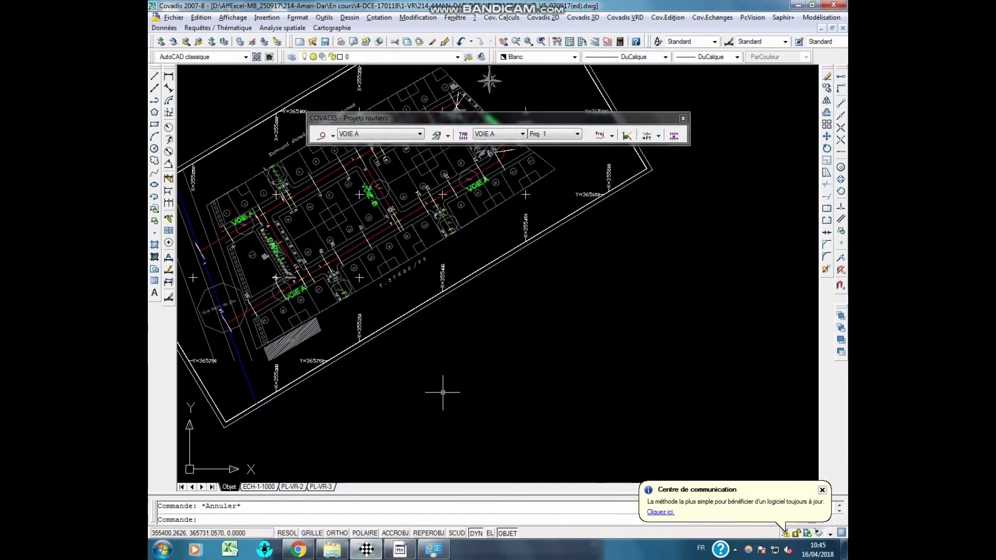
Zoom and pan onto VOIE A and select its red axis polyline.
{"action": "scroll", "coordinate": [520, 344], "scroll_direction": "down", "scroll_amount": 3}
{"action": "scroll", "coordinate": [520, 344], "scroll_direction": "down", "scroll_amount": 2}
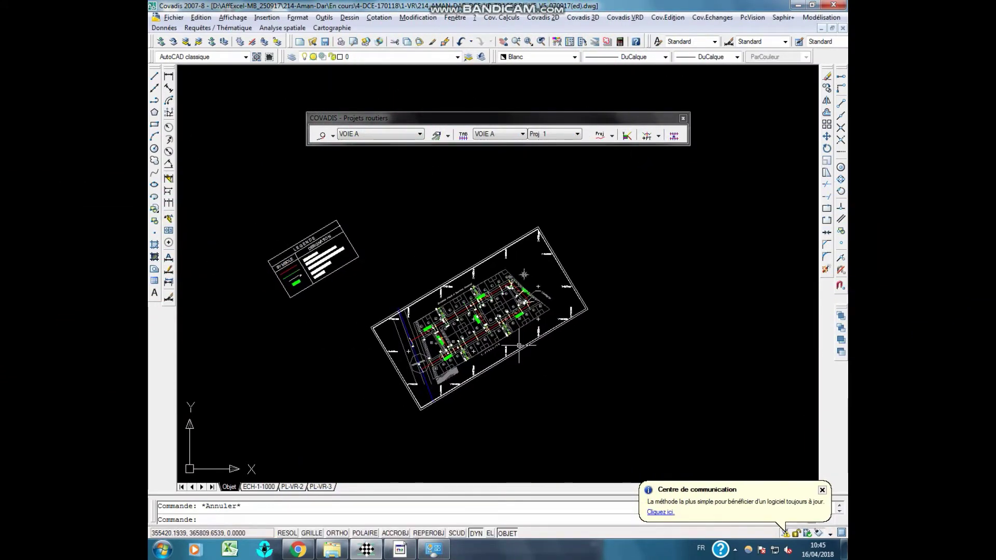
{"action": "middle_click_drag", "start_coordinate": [517, 375], "coordinate": [529, 375]}
{"action": "scroll", "coordinate": [461, 363], "scroll_direction": "up", "scroll_amount": 5}
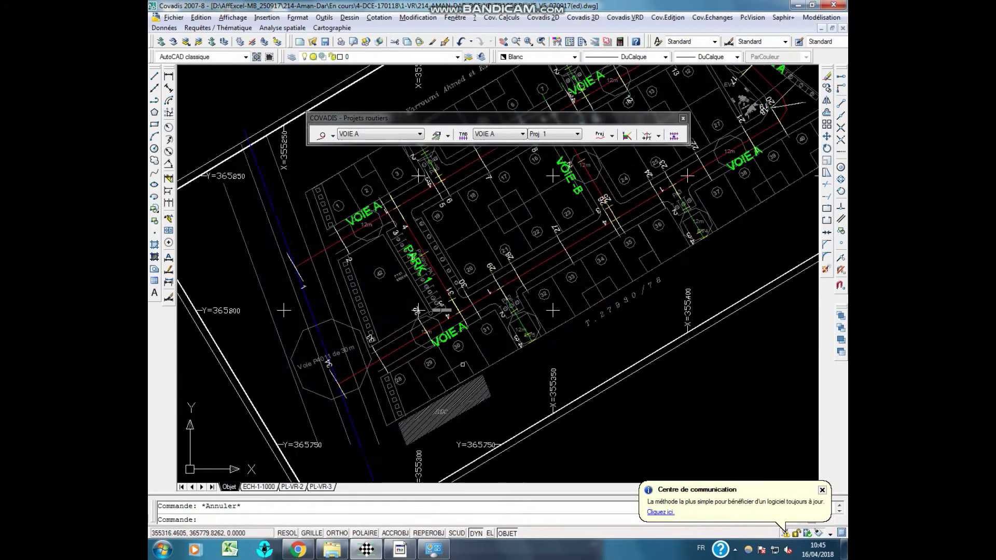
{"action": "left_click", "coordinate": [446, 270]}
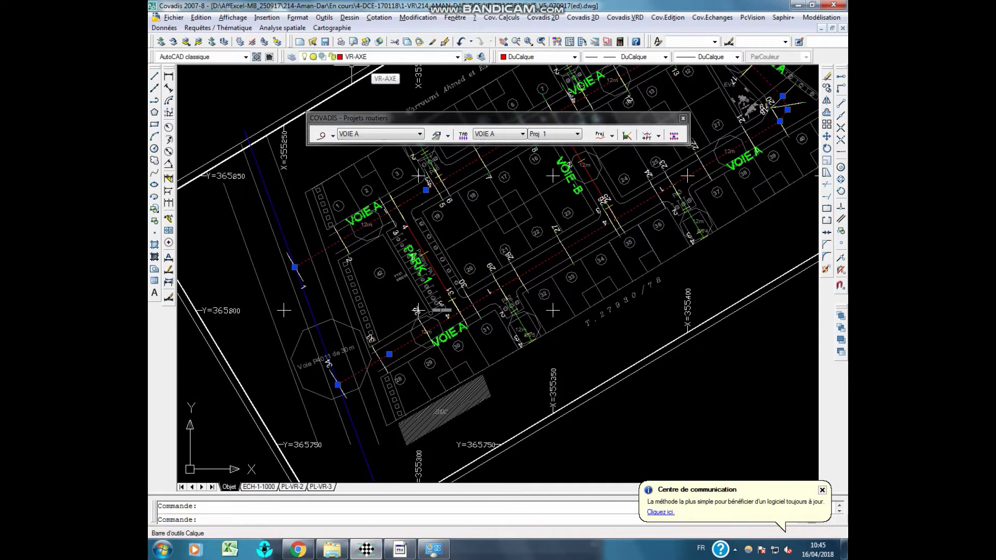
Start an aligned dimension, set object snaps, and take a trial measurement across VOIE A.
{"action": "key", "text": "Escape"}
{"action": "left_click", "coordinate": [169, 88]}
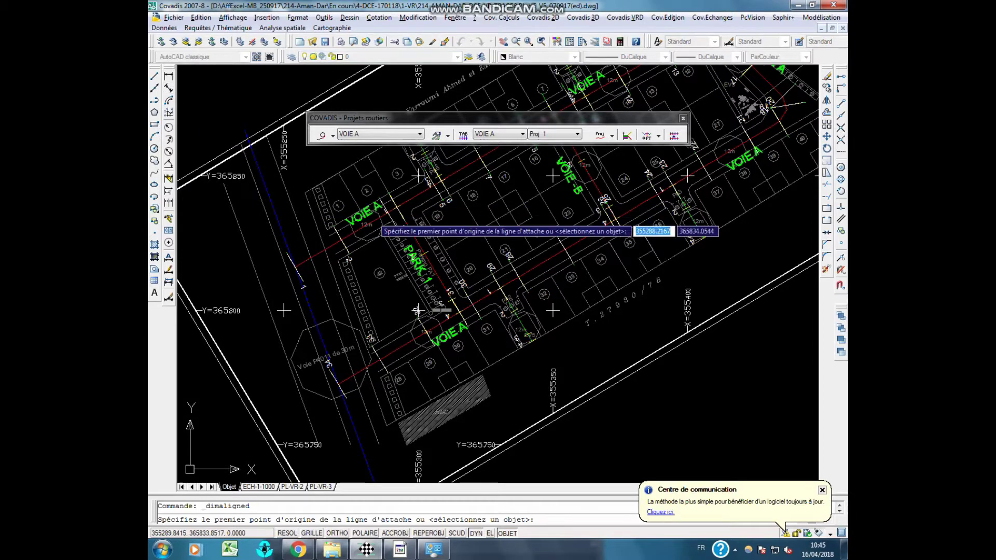
{"action": "scroll", "coordinate": [544, 257], "scroll_direction": "up", "scroll_amount": 3}
{"action": "right_click", "coordinate": [518, 244], "text": "shift"}
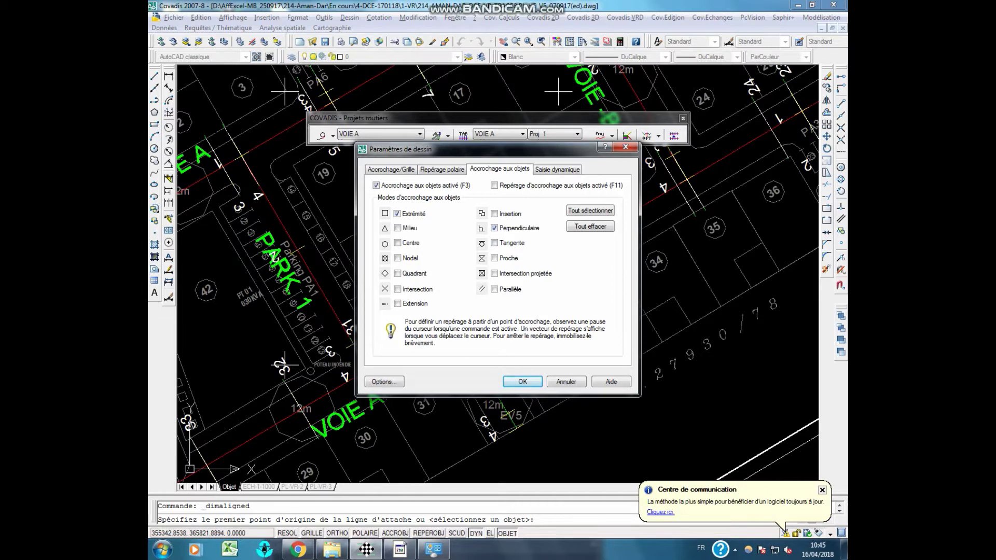
{"action": "left_click", "coordinate": [522, 382]}
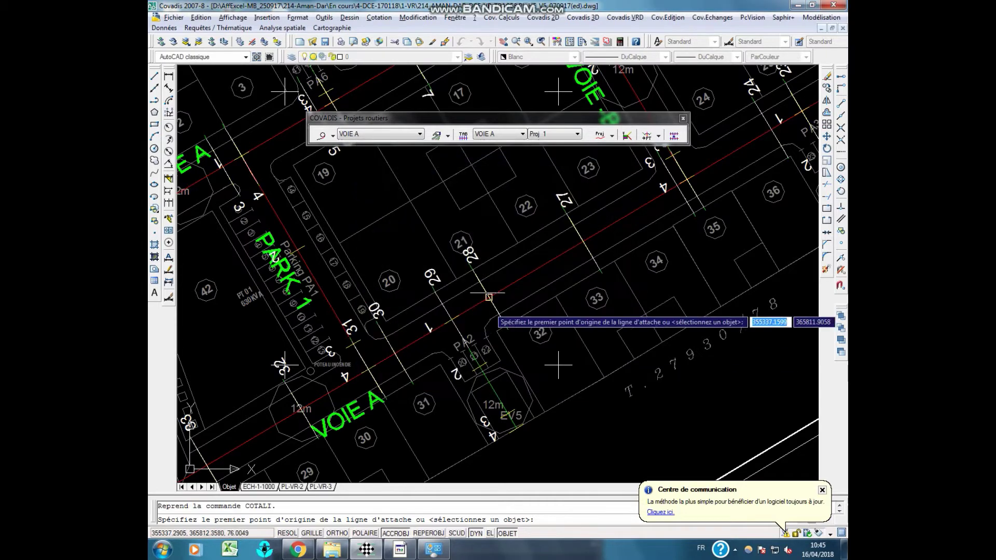
{"action": "left_click", "coordinate": [518, 242]}
{"action": "left_click", "coordinate": [523, 248]}
{"action": "scroll", "coordinate": [524, 252], "scroll_direction": "up", "scroll_amount": 5}
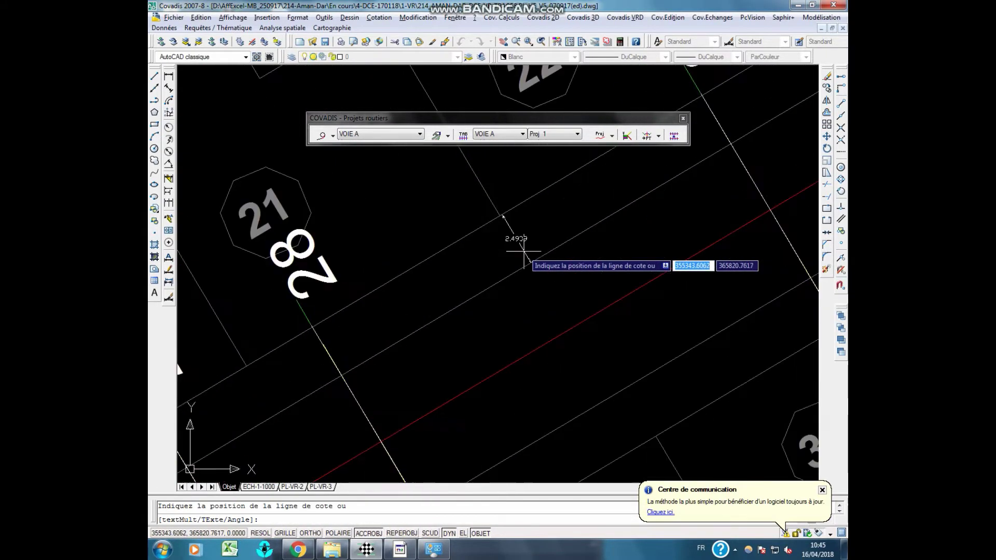
{"action": "scroll", "coordinate": [524, 252], "scroll_direction": "down", "scroll_amount": 2}
{"action": "key", "text": "Escape"}
{"action": "scroll", "coordinate": [524, 251], "scroll_direction": "down", "scroll_amount": 2}
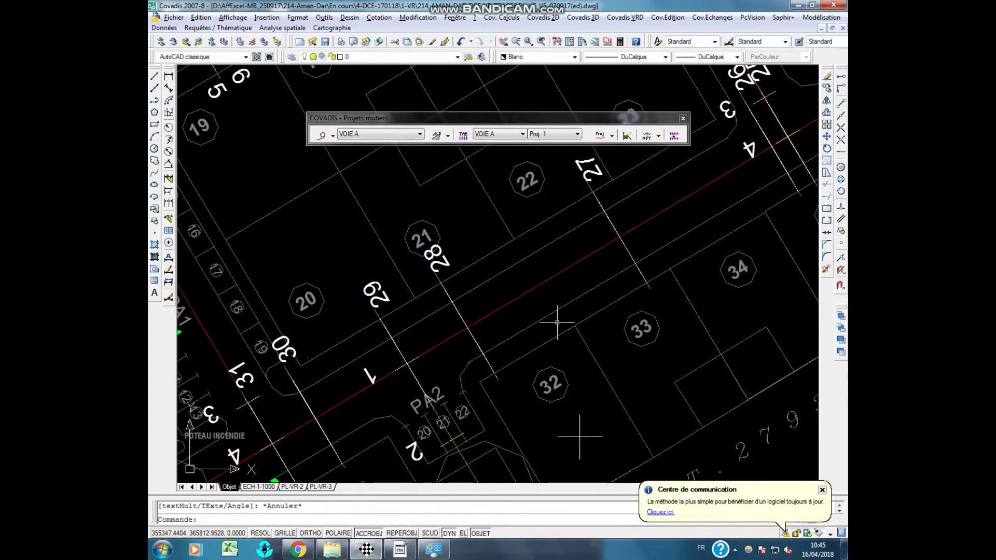
{"action": "scroll", "coordinate": [557, 322], "scroll_direction": "up", "scroll_amount": 2}
Measure from the VOIE A road edge toward the red axis twice, cancelling each dimension.
{"action": "key", "text": "Return"}
{"action": "left_click", "coordinate": [581, 317]}
{"action": "left_click", "coordinate": [571, 298]}
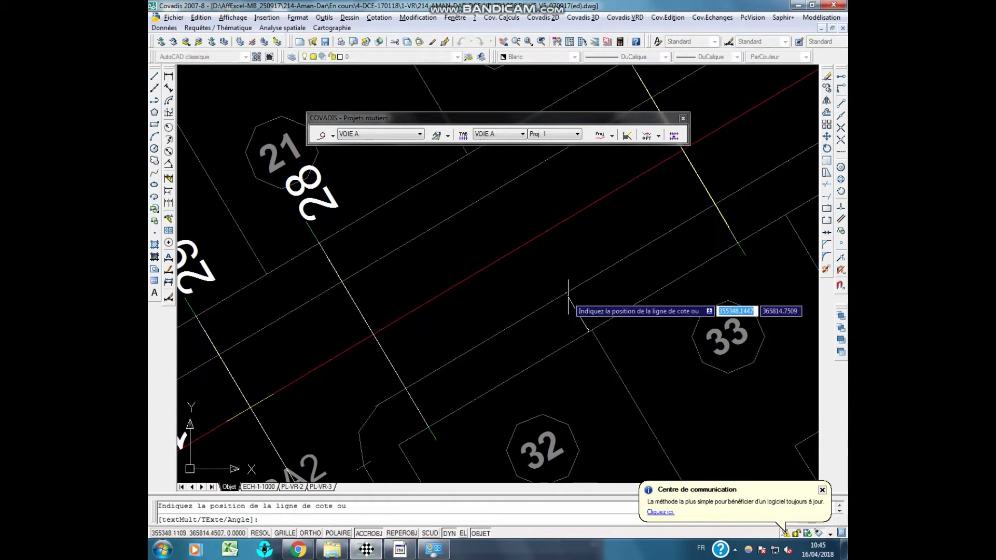
{"action": "scroll", "coordinate": [569, 297], "scroll_direction": "up", "scroll_amount": 2}
{"action": "scroll", "coordinate": [569, 296], "scroll_direction": "down", "scroll_amount": 3}
{"action": "key", "text": "Escape"}
{"action": "key", "text": "Return"}
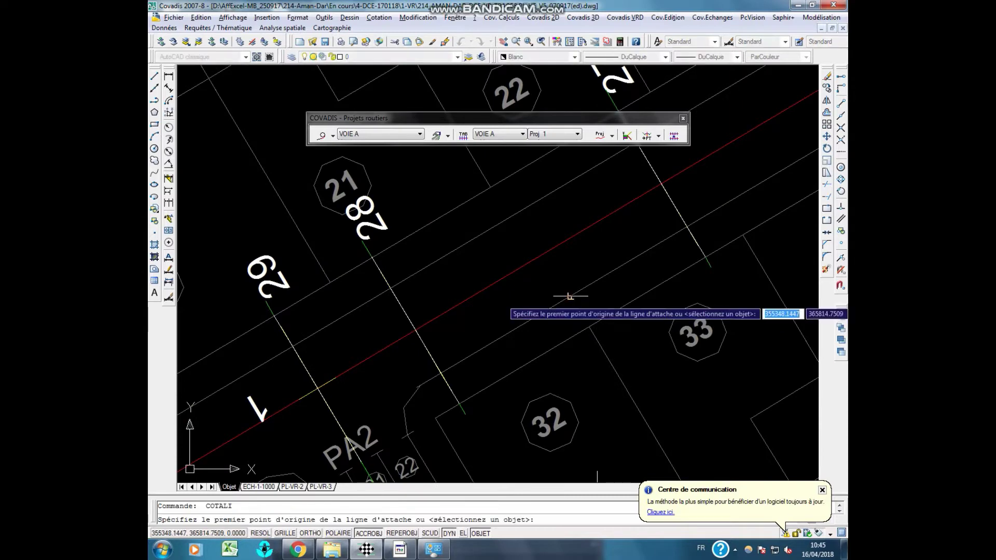
{"action": "left_click", "coordinate": [570, 296]}
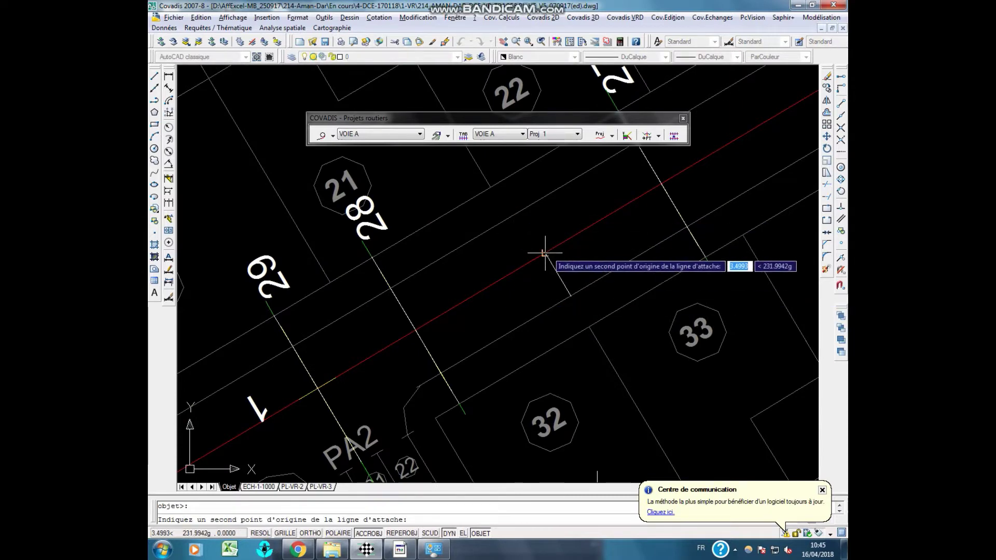
{"action": "left_click", "coordinate": [544, 253]}
{"action": "scroll", "coordinate": [555, 283], "scroll_direction": "up", "scroll_amount": 2}
{"action": "scroll", "coordinate": [568, 277], "scroll_direction": "down", "scroll_amount": 3}
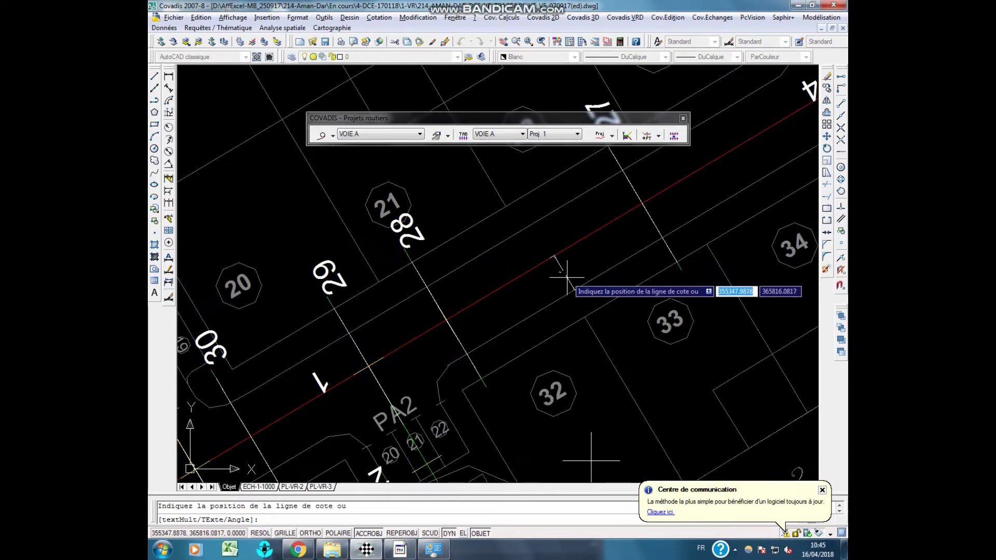
{"action": "key", "text": "Escape"}
Zoom and pan back out to show the whole subdivision site plan.
{"action": "scroll", "coordinate": [557, 267], "scroll_direction": "down", "scroll_amount": 4}
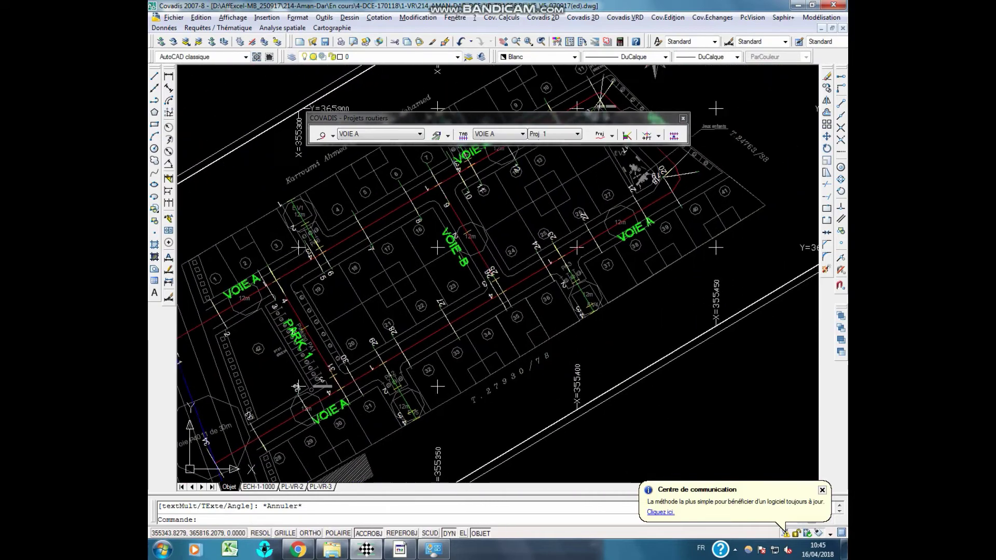
{"action": "middle_click_drag", "start_coordinate": [556, 267], "coordinate": [425, 379]}
{"action": "scroll", "coordinate": [415, 222], "scroll_direction": "down", "scroll_amount": 2}
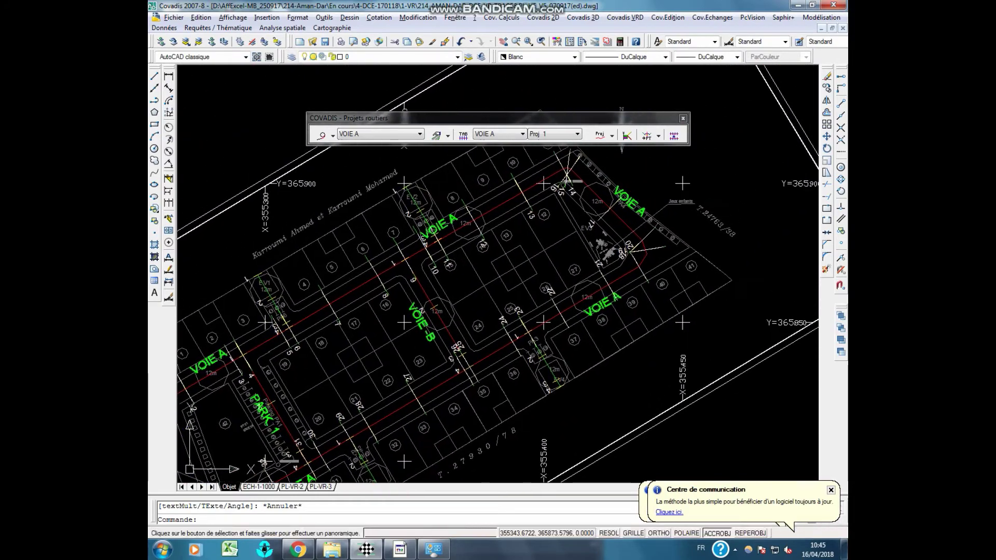
{"action": "scroll", "coordinate": [540, 172], "scroll_direction": "up", "scroll_amount": 2}
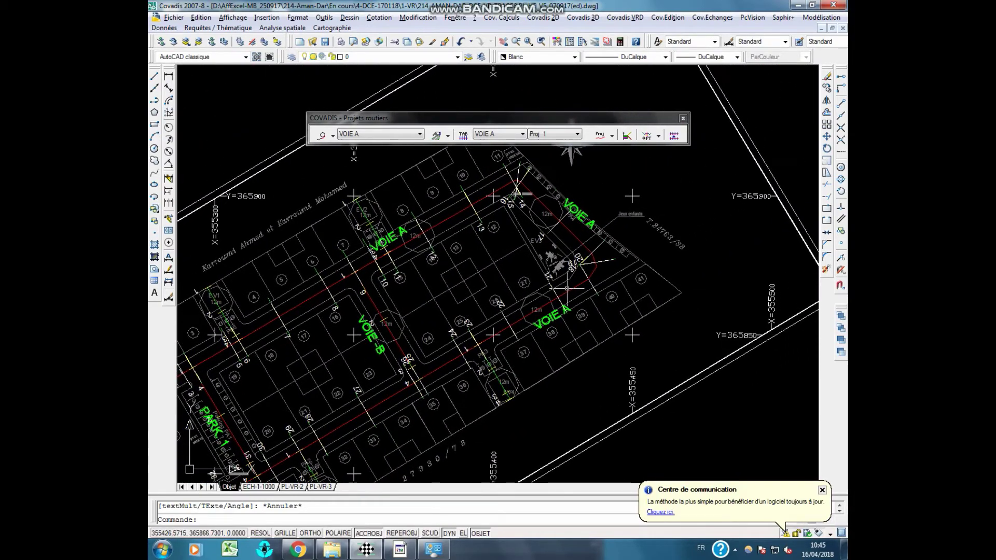
{"action": "scroll", "coordinate": [567, 289], "scroll_direction": "up", "scroll_amount": 3}
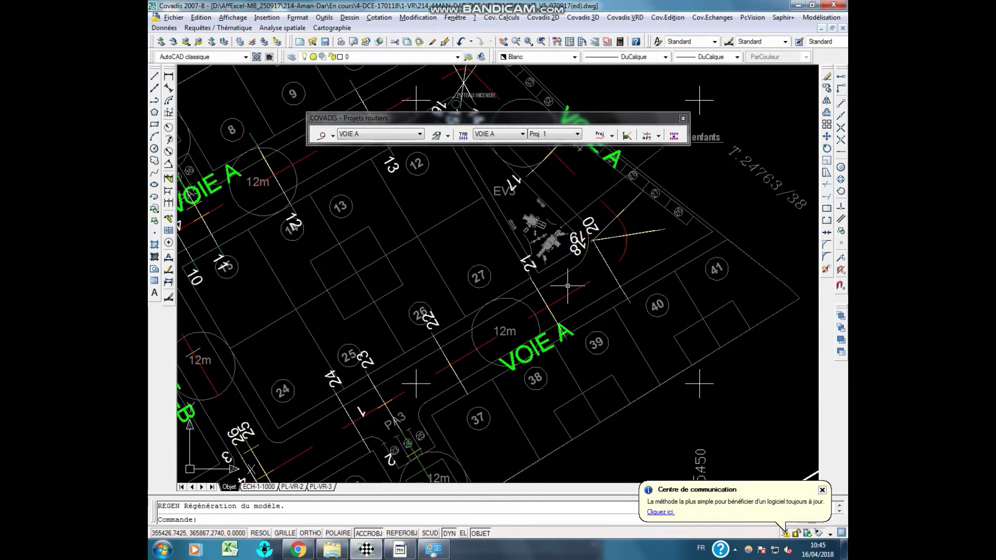
{"action": "scroll", "coordinate": [568, 285], "scroll_direction": "down", "scroll_amount": 4}
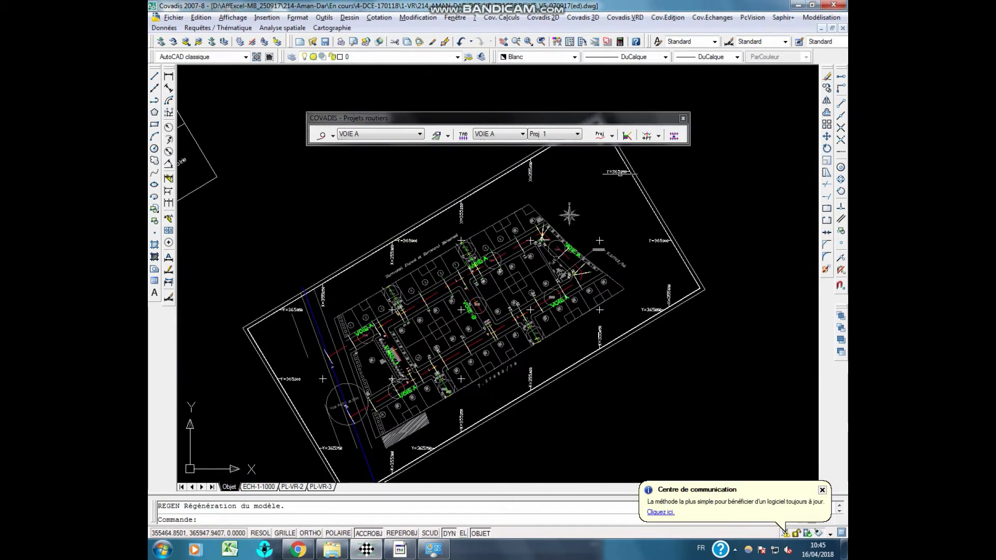
Open the T1 Demi-profil type editor and start a new blank half-profile.
{"action": "left_click", "coordinate": [626, 135]}
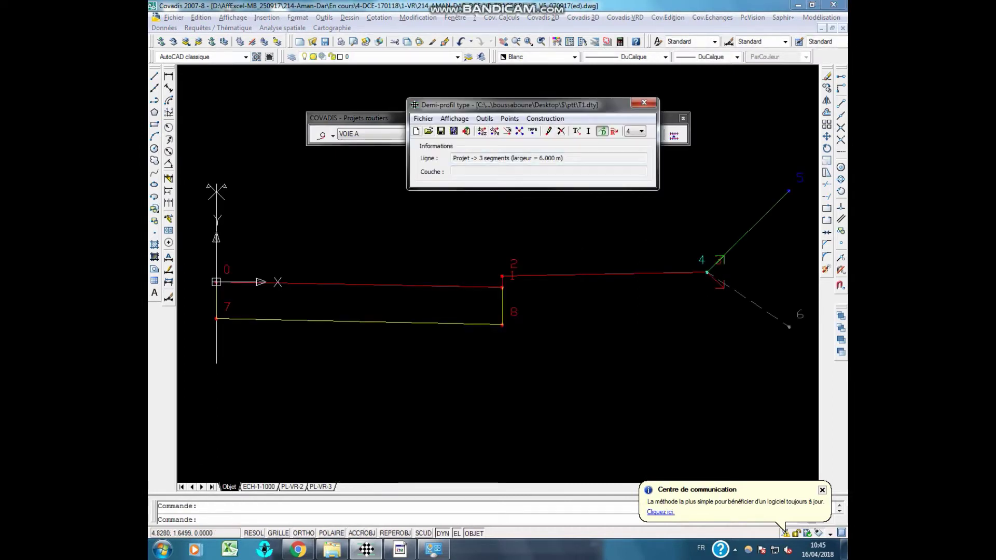
{"action": "left_click", "coordinate": [416, 130]}
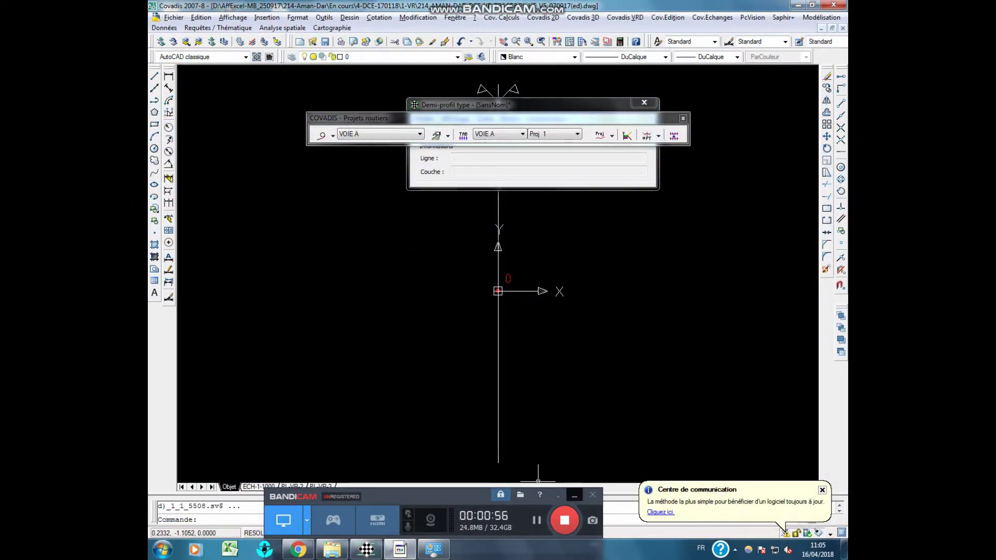
{"action": "left_click", "coordinate": [574, 496]}
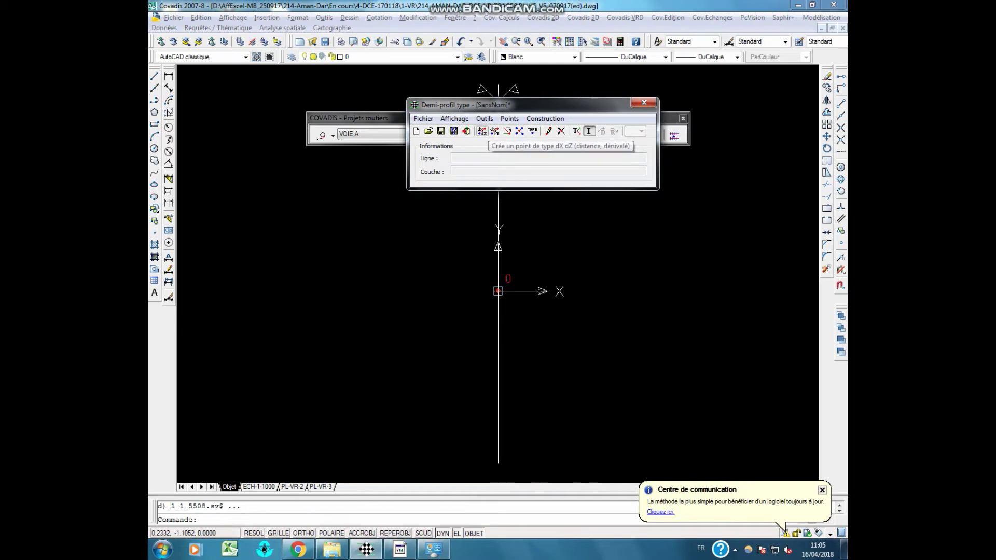
Create point 1 from axis point 0 by distance and a -2% slope.
{"action": "left_click", "coordinate": [481, 132]}
{"action": "type", "text": "0"}
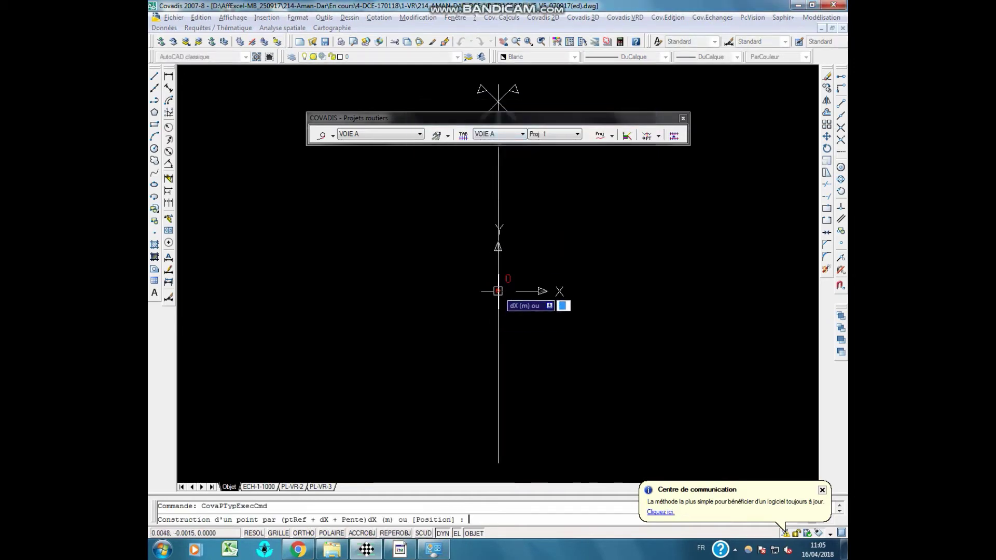
{"action": "key", "text": "Return"}
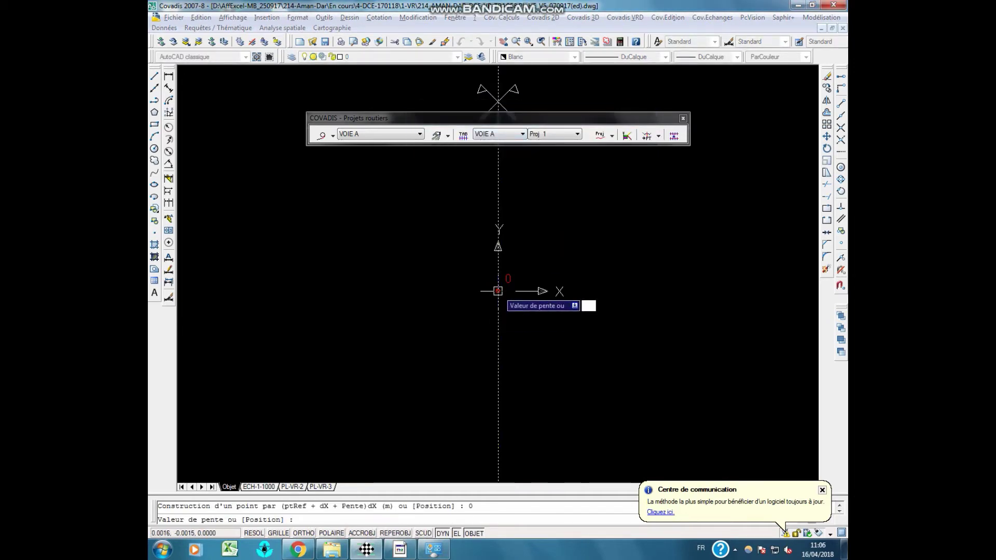
{"action": "type", "text": "-0.02"}
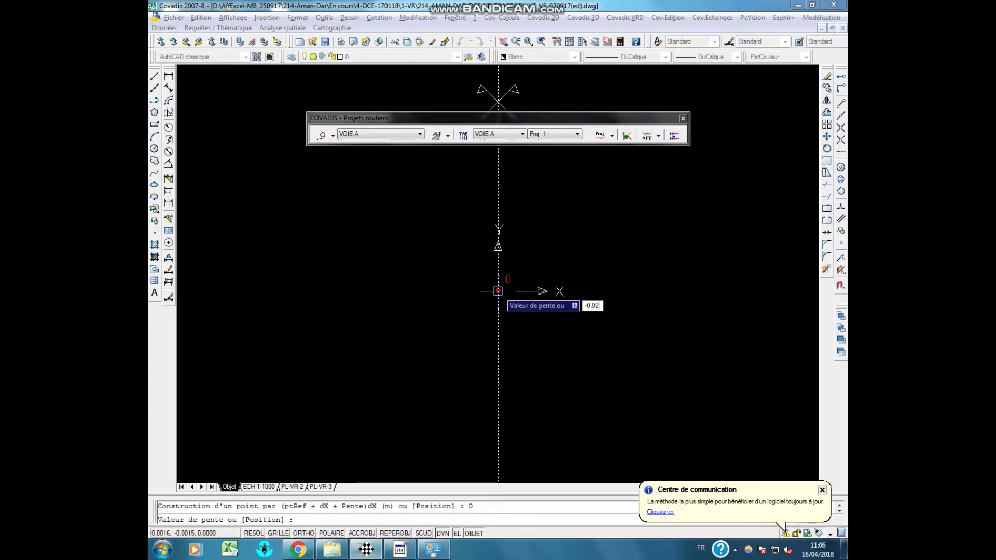
{"action": "key", "text": "Return"}
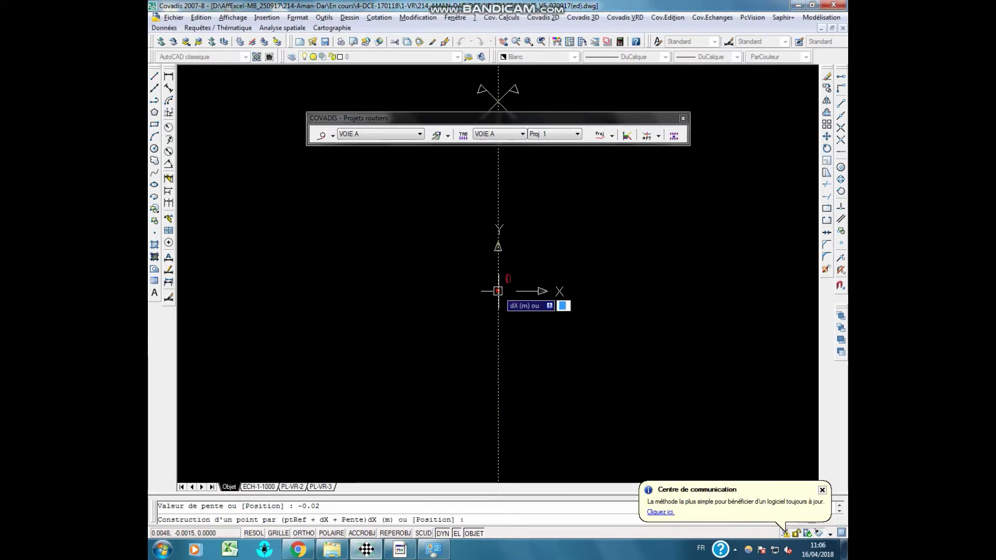
{"action": "type", "text": "3.5"}
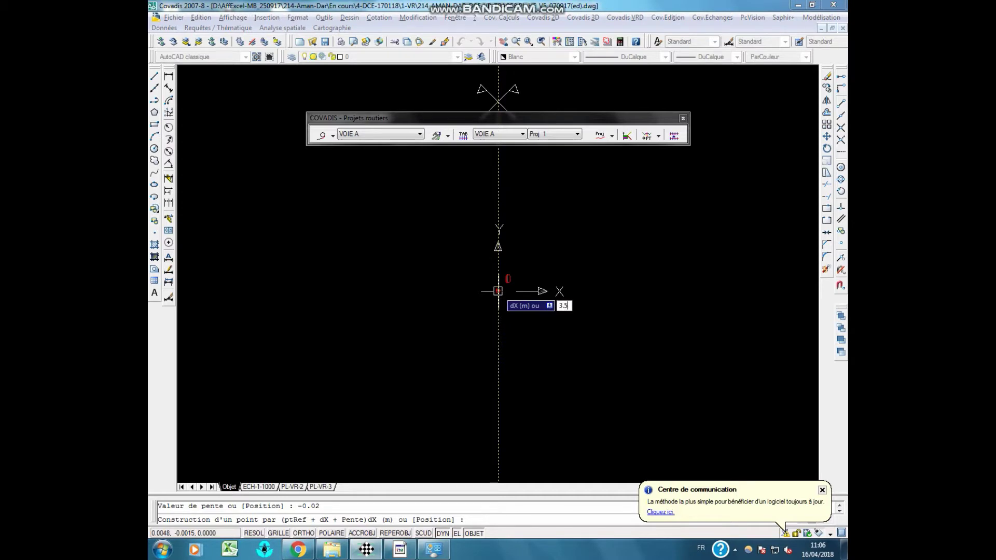
{"action": "key", "text": "Return"}
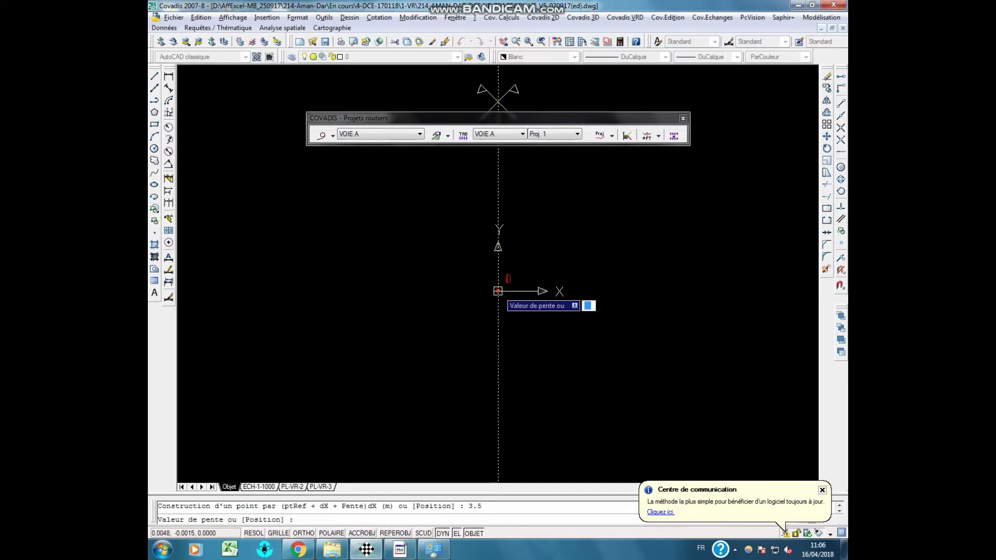
{"action": "key", "text": "Return"}
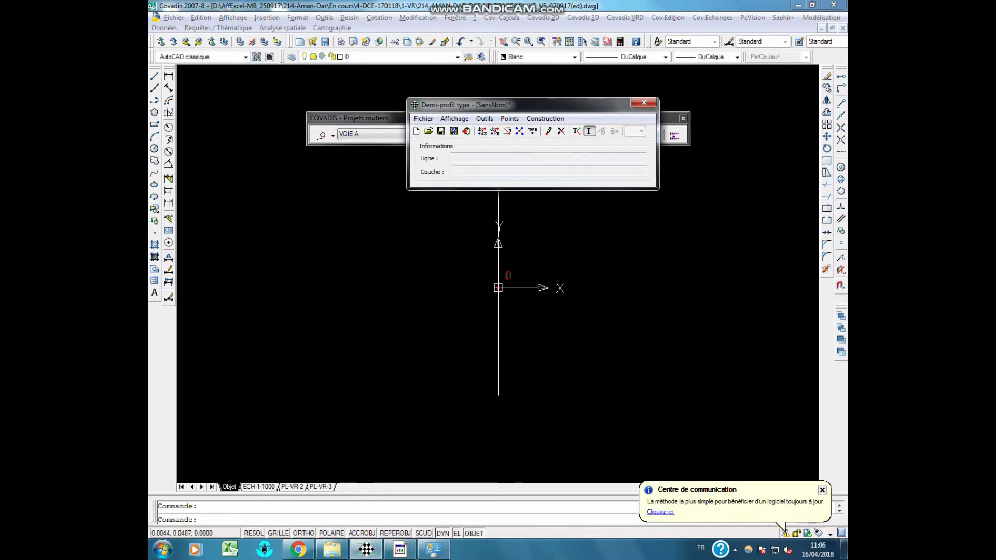
Modify point 1 so its dX is 3.5 m.
{"action": "key", "text": "Return"}
{"action": "type", "text": "1"}
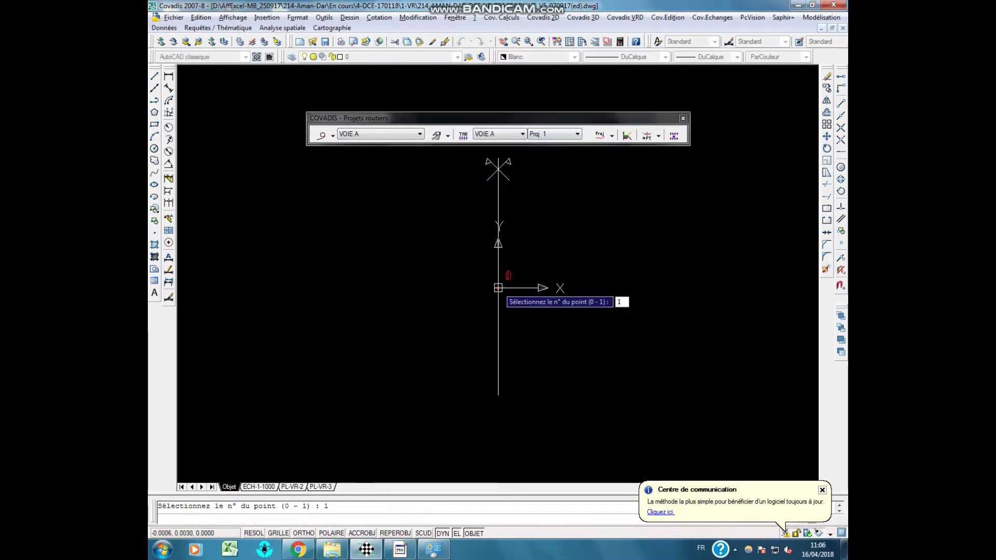
{"action": "key", "text": "Return"}
{"action": "key", "text": "Return"}
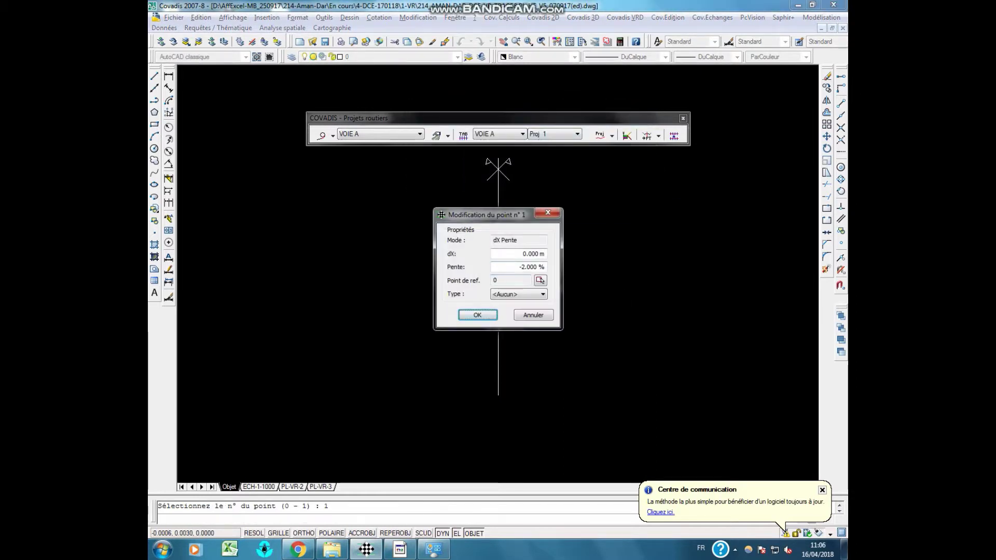
{"action": "left_click_drag", "start_coordinate": [531, 253], "coordinate": [523, 254]}
{"action": "type", "text": "3.5"}
{"action": "left_click", "coordinate": [477, 315]}
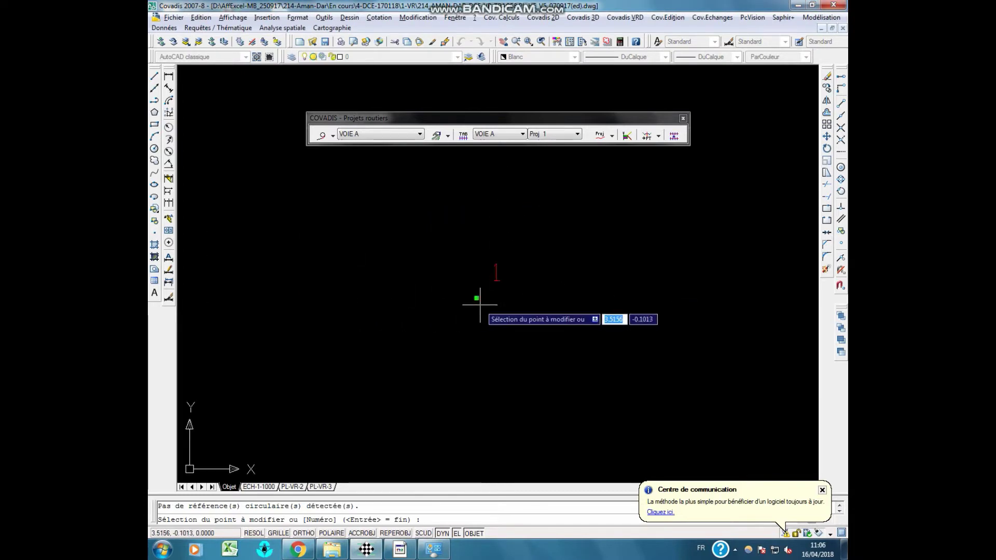
{"action": "key", "text": "Return"}
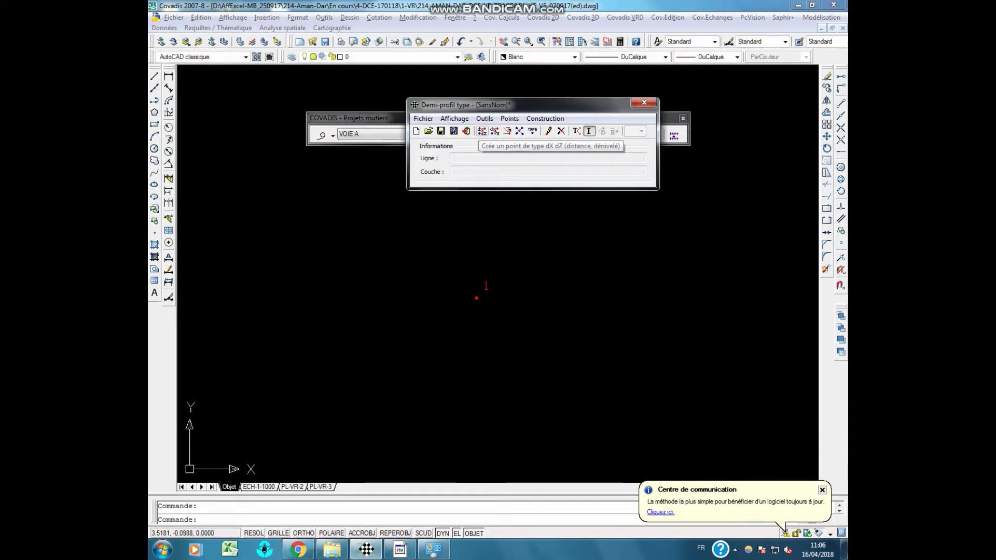
Add point 2 with dX 0 and dZ 0.14 above point 1.
{"action": "left_click", "coordinate": [482, 131]}
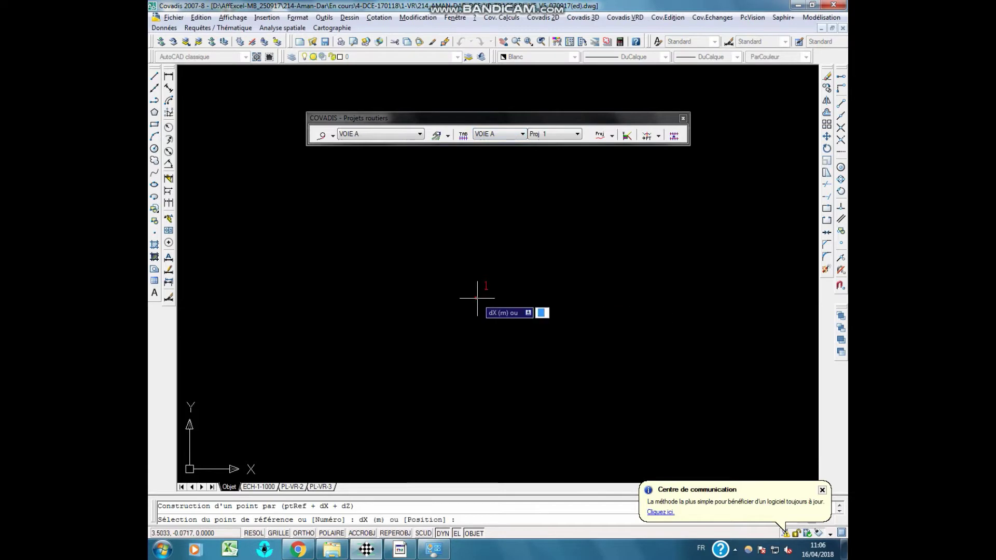
{"action": "type", "text": "0"}
{"action": "key", "text": "Return"}
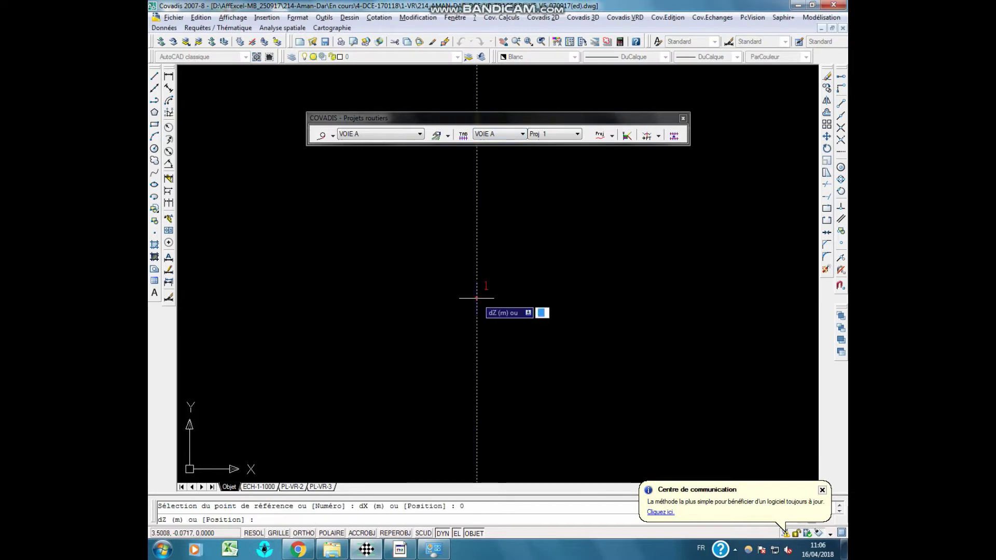
{"action": "type", "text": "0.14"}
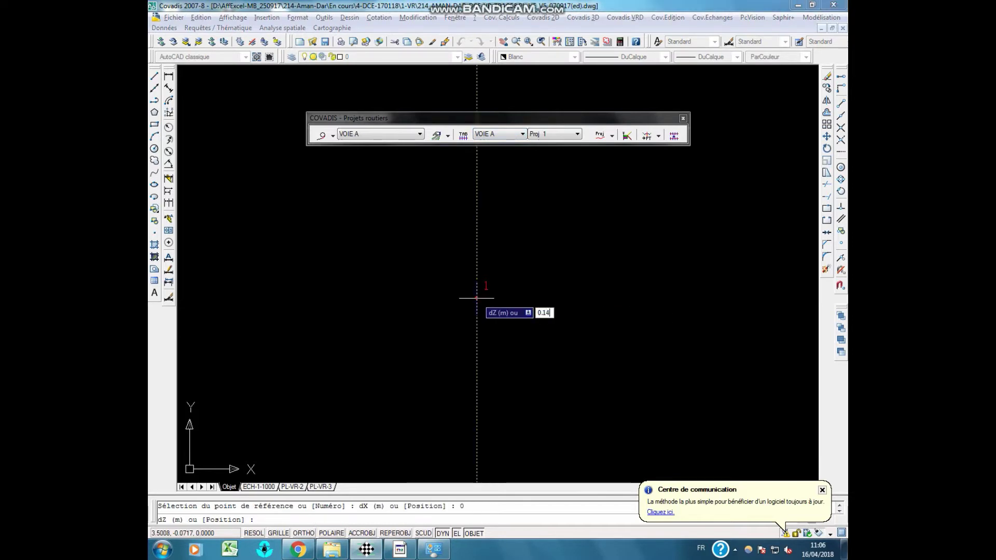
{"action": "key", "text": "Return"}
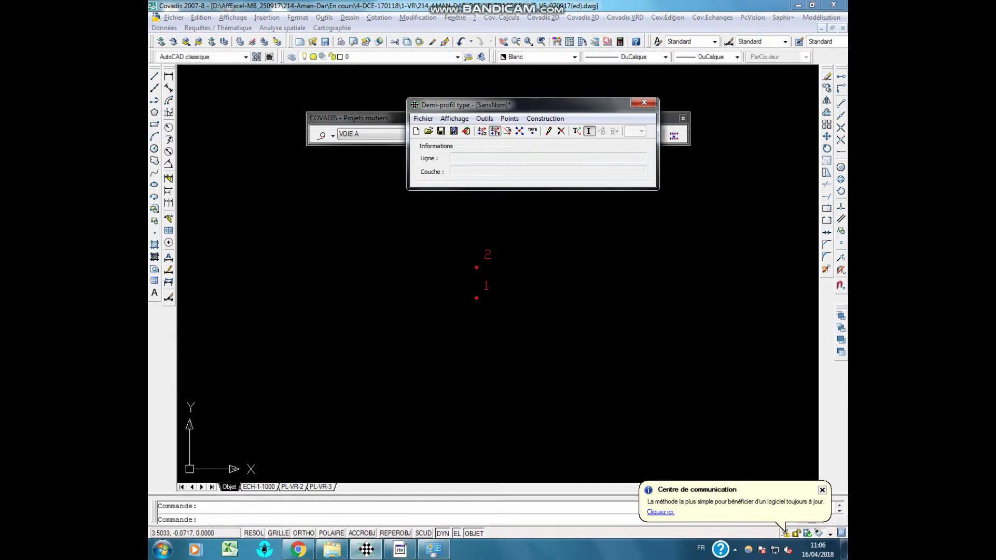
Add point 3 with dX 2.5 m at a 0.02 slope.
{"action": "left_click", "coordinate": [493, 131]}
{"action": "type", "text": "2.5"}
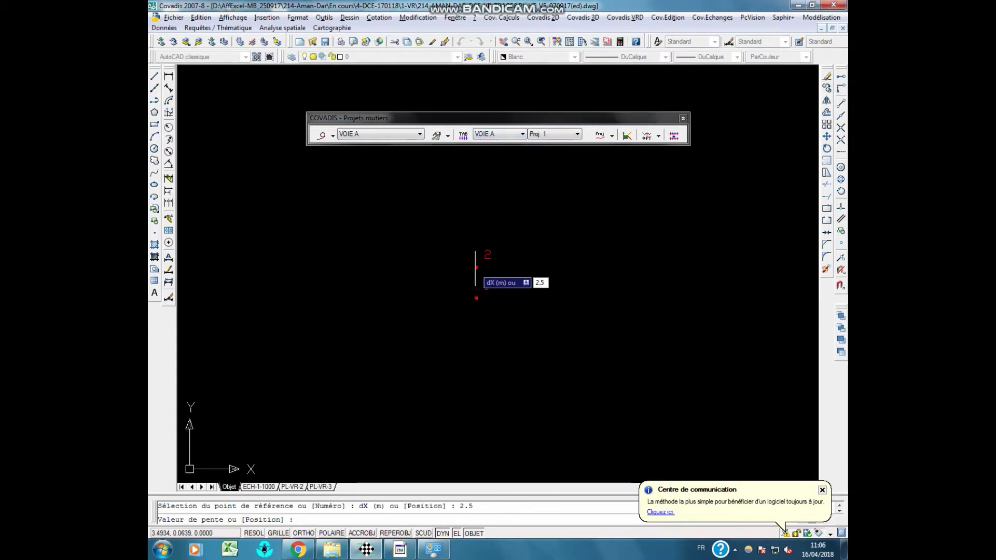
{"action": "key", "text": "Return"}
{"action": "type", "text": "0.02"}
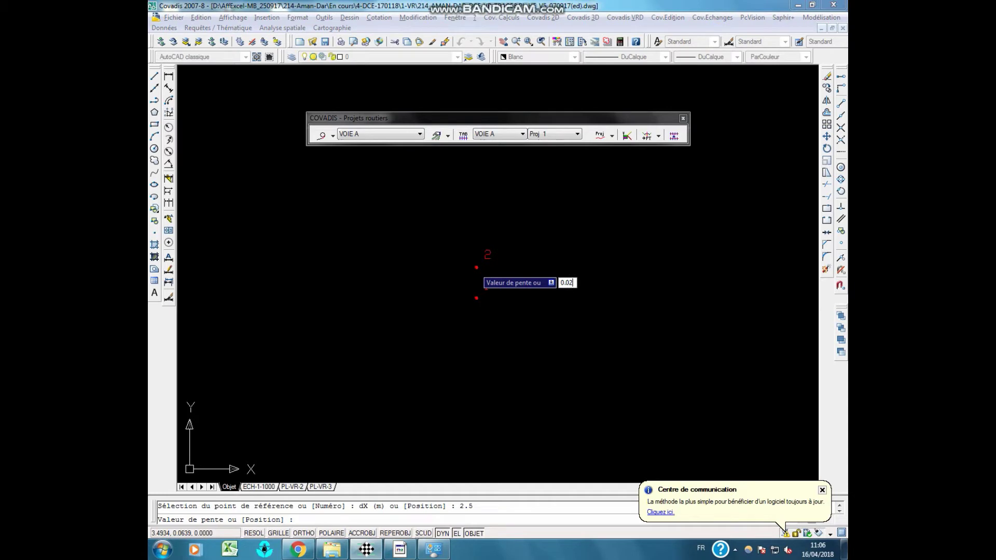
{"action": "key", "text": "Return"}
{"action": "key", "text": "Return"}
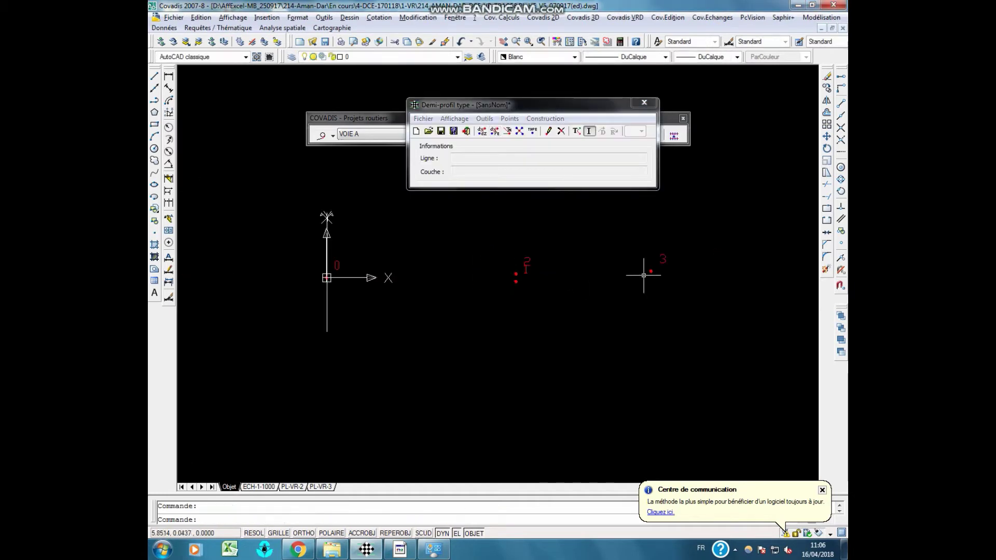
Create point 4 at zero X and Y offset from reference point 3.
{"action": "left_click", "coordinate": [548, 130]}
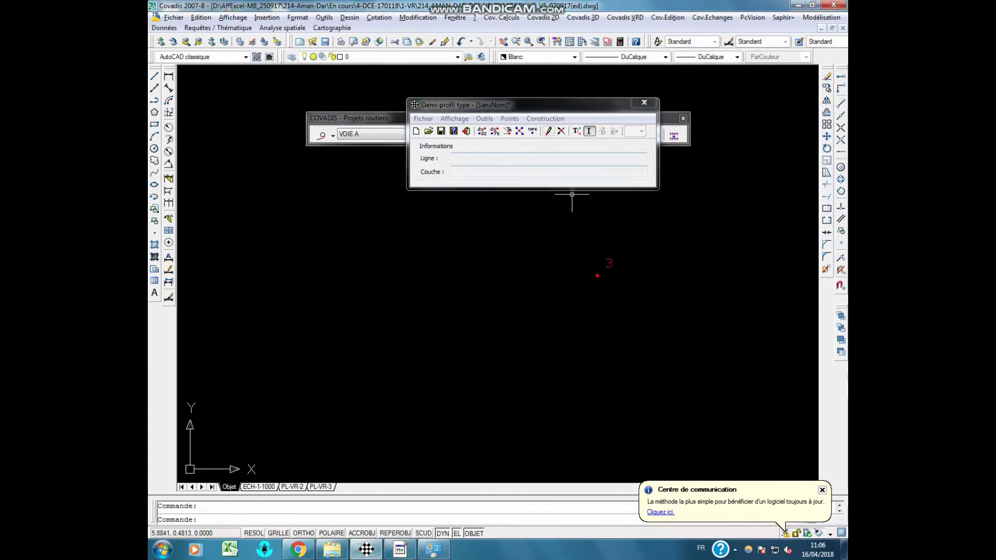
{"action": "left_click", "coordinate": [598, 275]}
{"action": "type", "text": "0"}
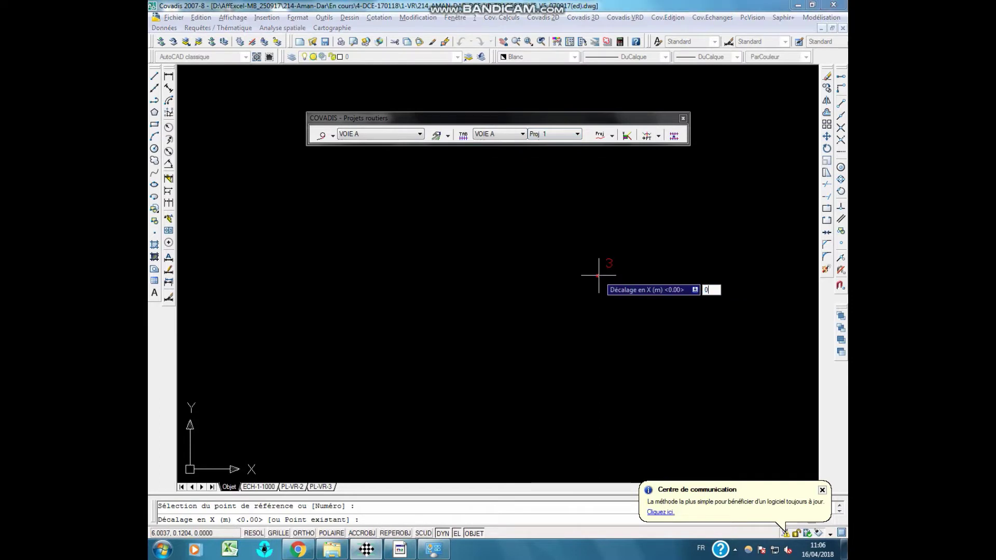
{"action": "key", "text": "Return"}
{"action": "key", "text": "Return"}
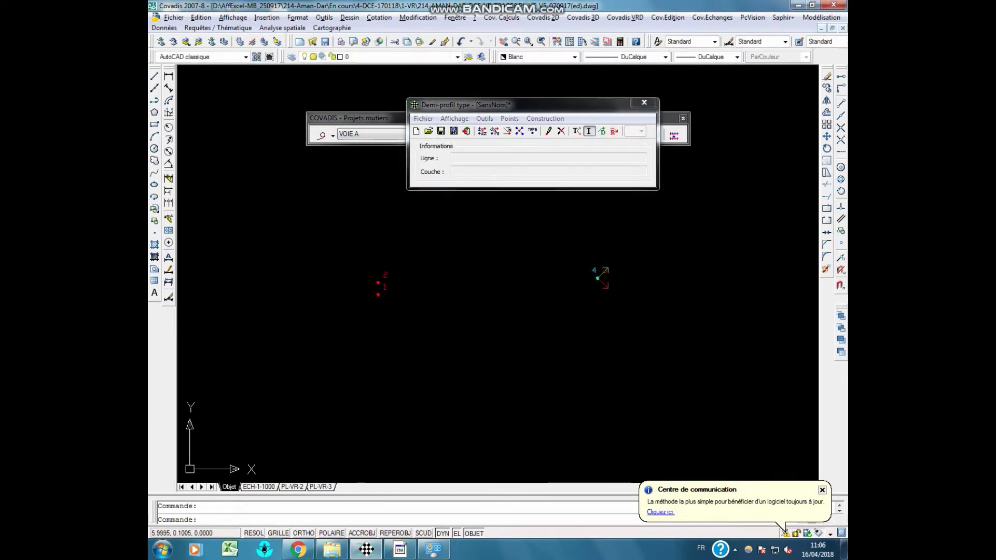
{"action": "middle_click_drag", "start_coordinate": [229, 293], "coordinate": [499, 295]}
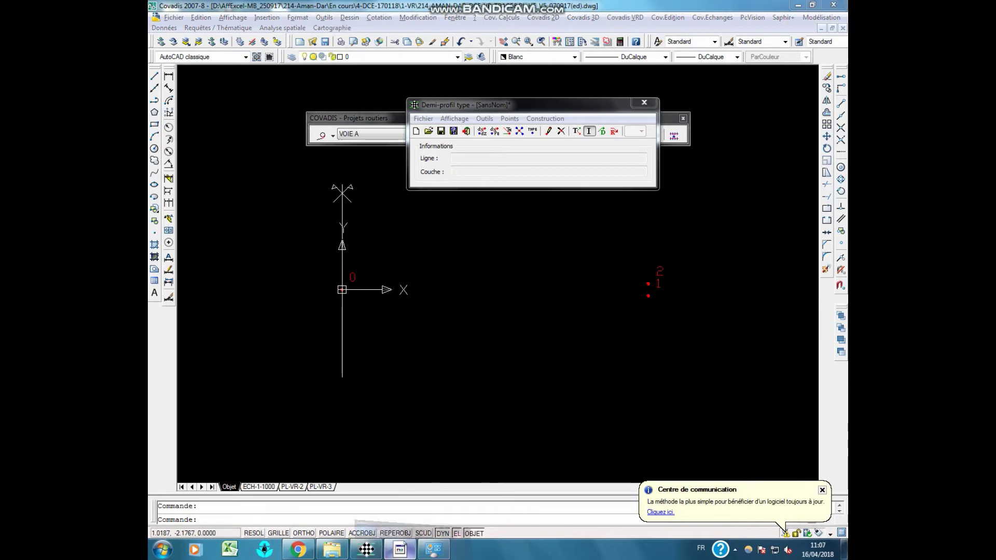
{"action": "left_click", "coordinate": [399, 549]}
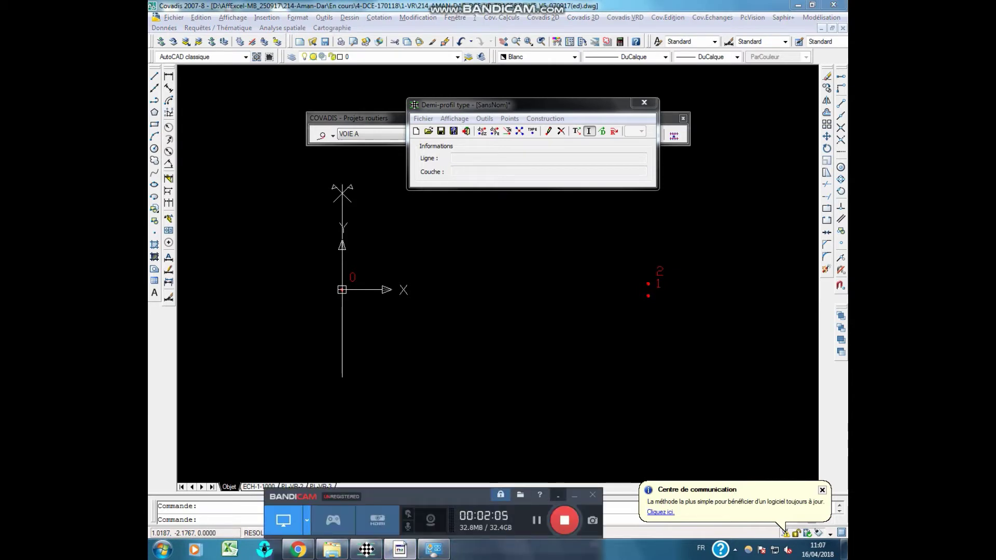
Draw the red 1 mm Projet line from axis point 0 through points 1 and 2 to point 4.
{"action": "left_click", "coordinate": [575, 495]}
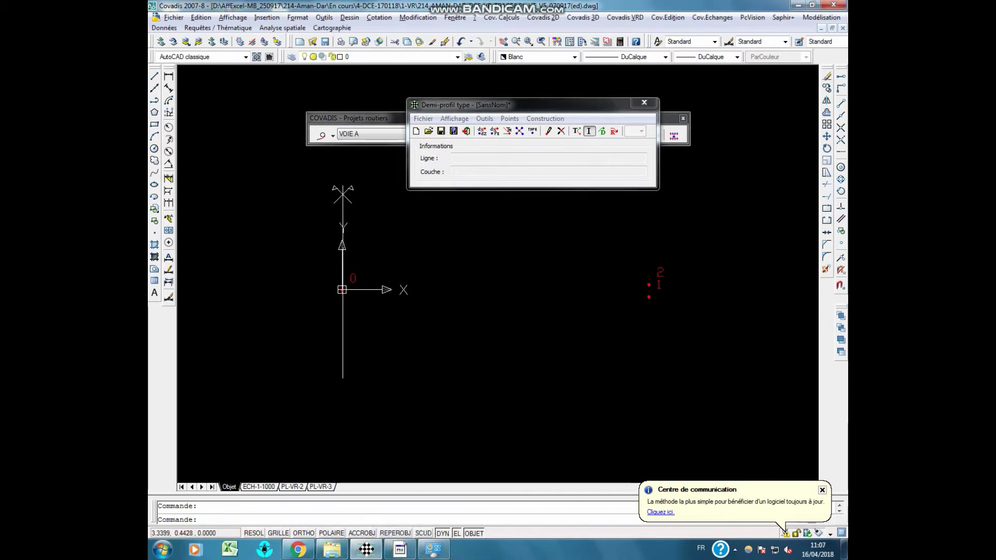
{"action": "middle_click_drag", "start_coordinate": [498, 311], "coordinate": [459, 328]}
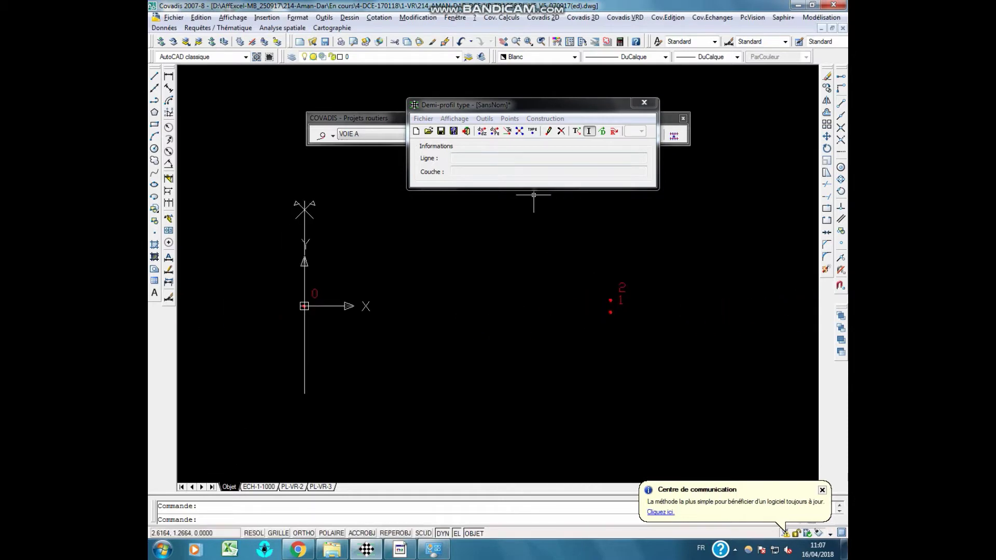
{"action": "left_click", "coordinate": [545, 119]}
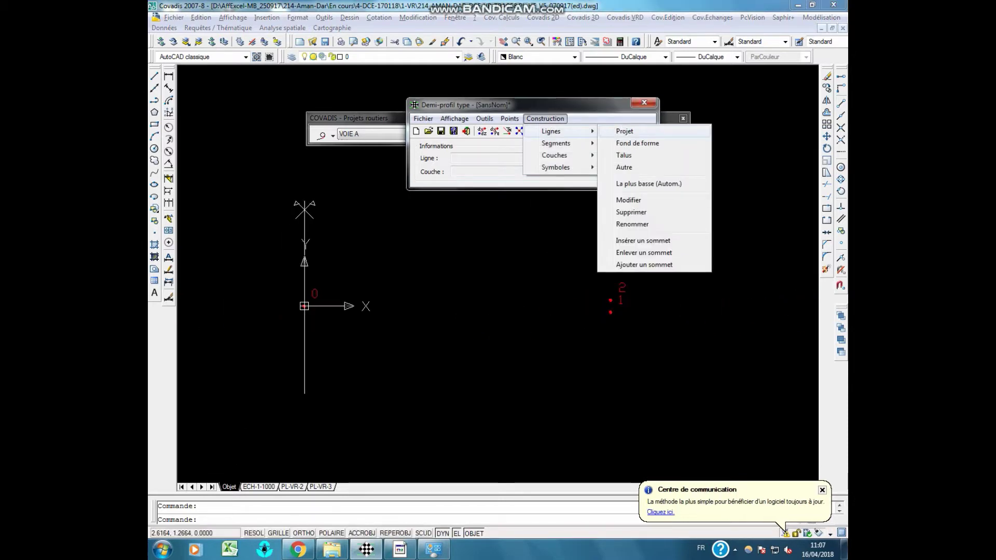
{"action": "left_click", "coordinate": [624, 131]}
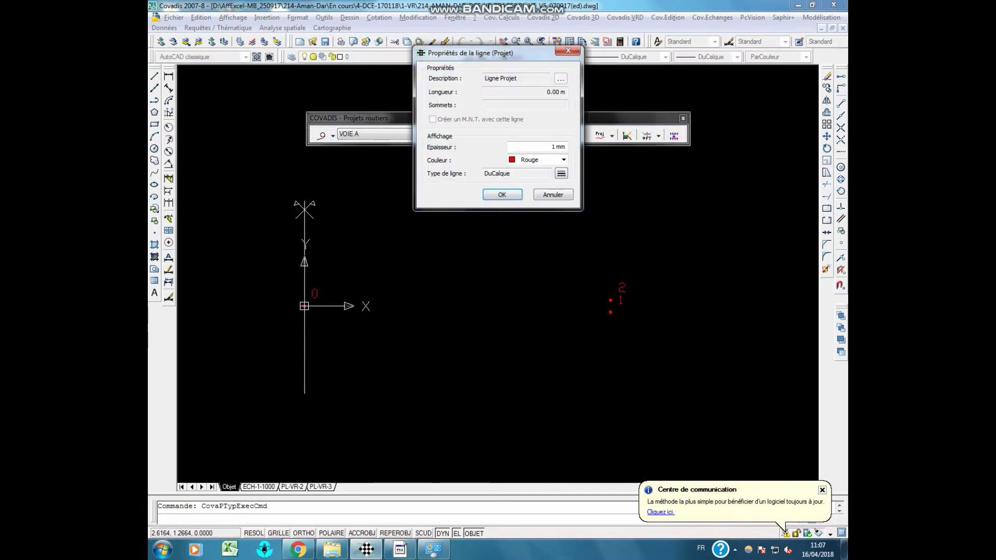
{"action": "left_click", "coordinate": [501, 194]}
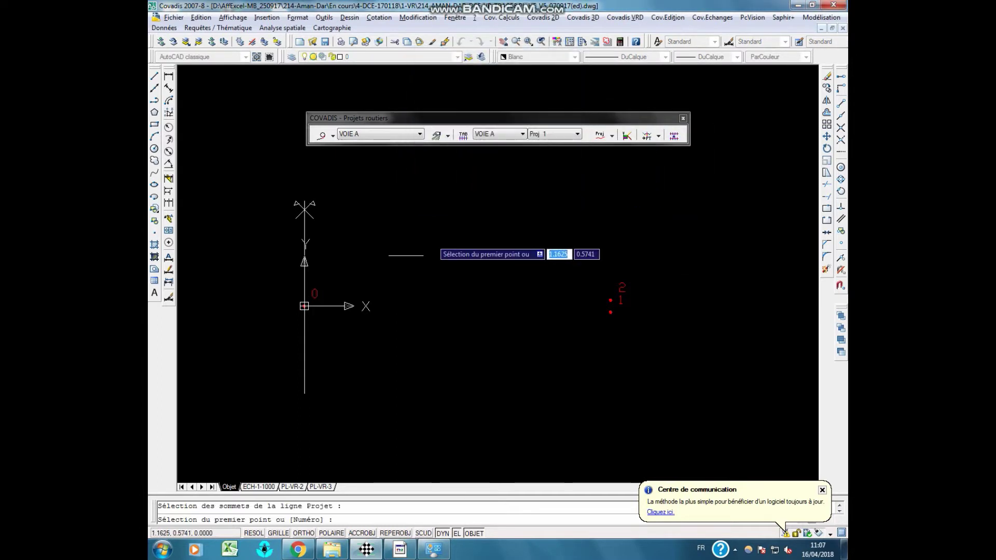
{"action": "left_click", "coordinate": [304, 306]}
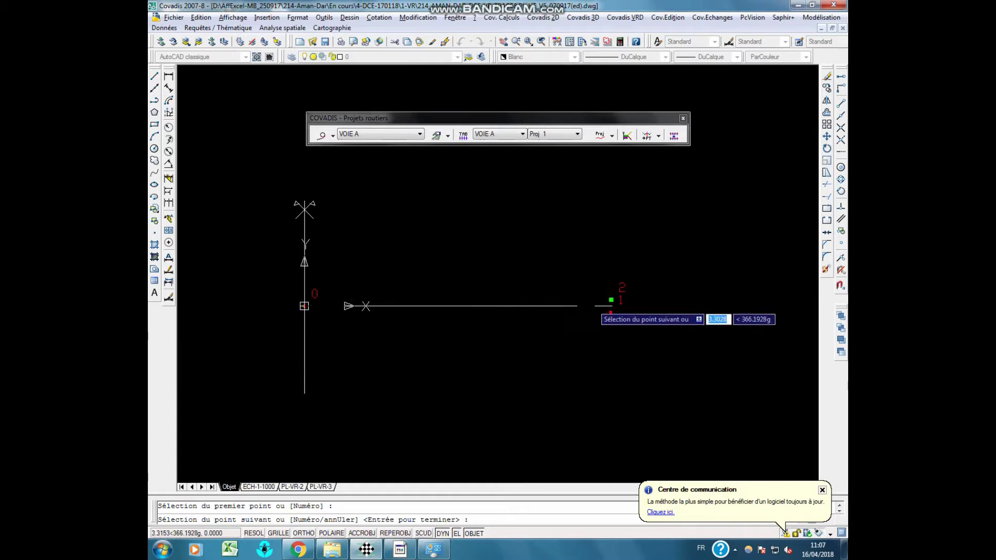
{"action": "left_click", "coordinate": [611, 301]}
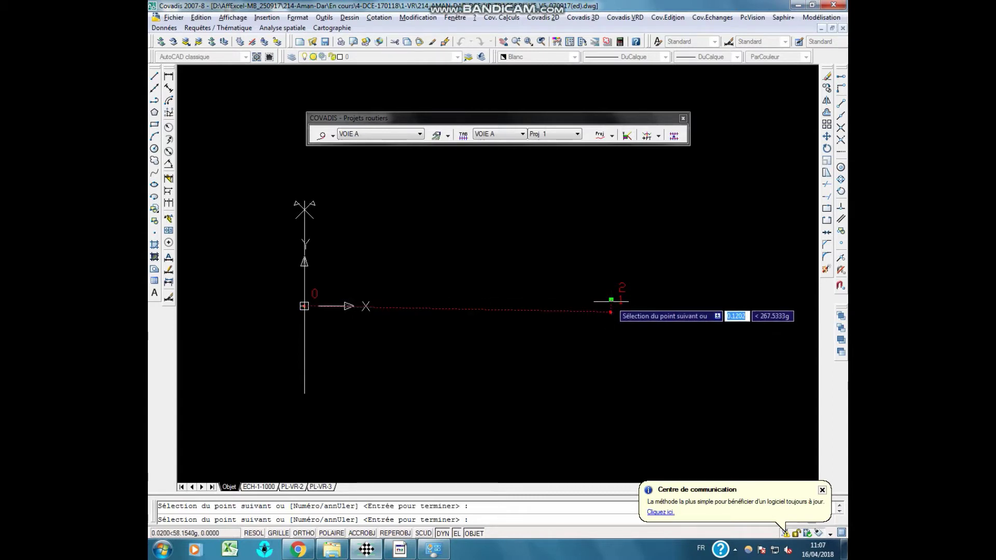
{"action": "middle_click_drag", "start_coordinate": [830, 300], "coordinate": [572, 294]}
{"action": "left_click", "coordinate": [572, 295]}
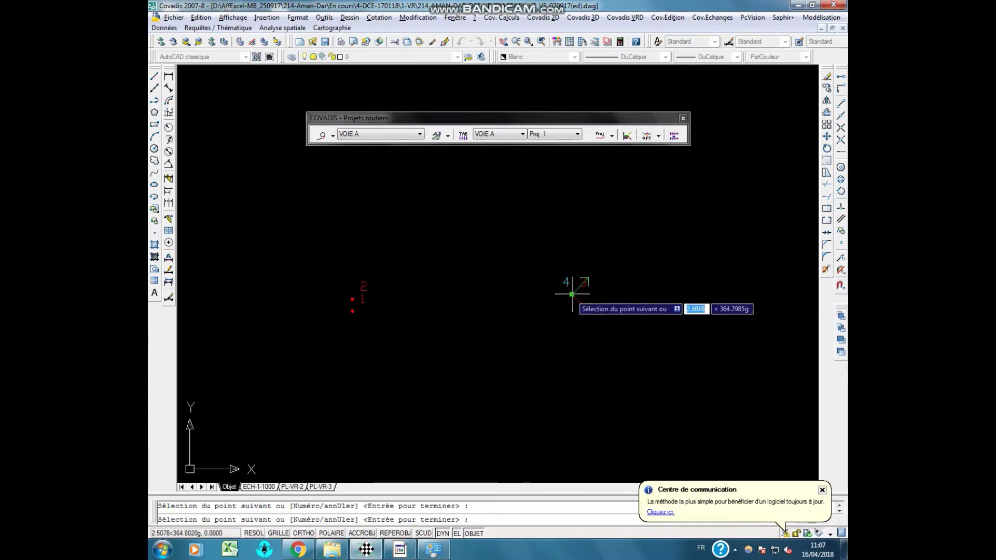
{"action": "key", "text": "Return"}
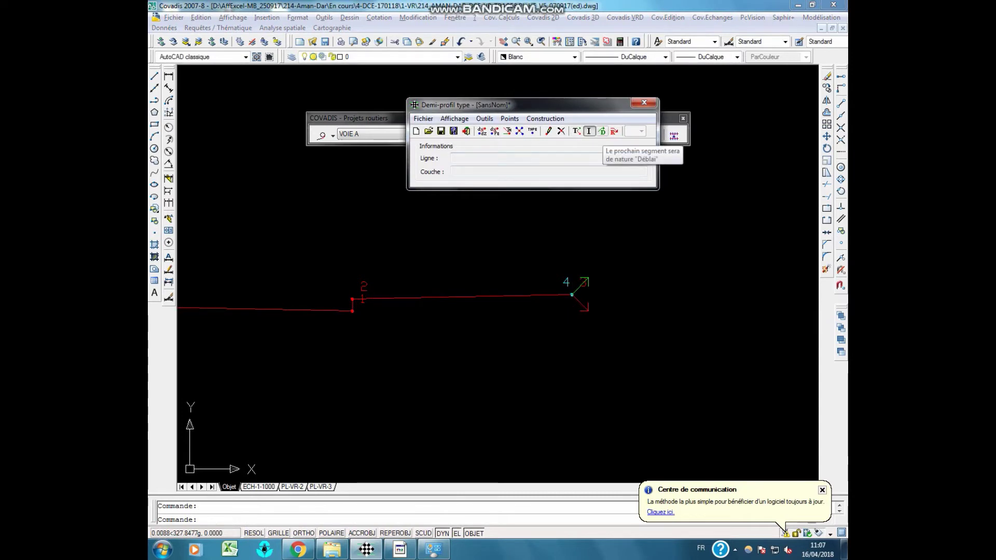
In cut (Déblai) mode, add point 5 sloping from point 3 to natural ground.
{"action": "left_click", "coordinate": [601, 131]}
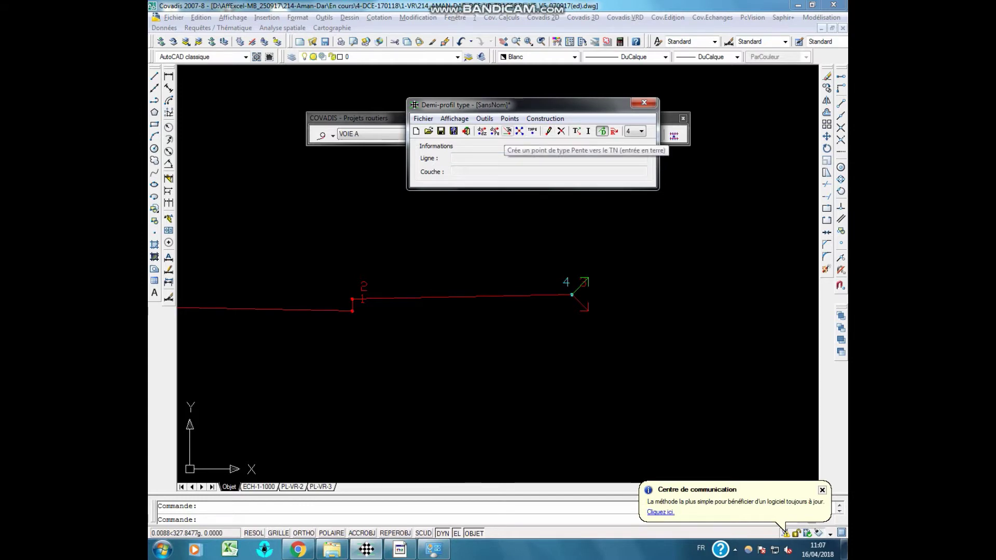
{"action": "left_click", "coordinate": [507, 131]}
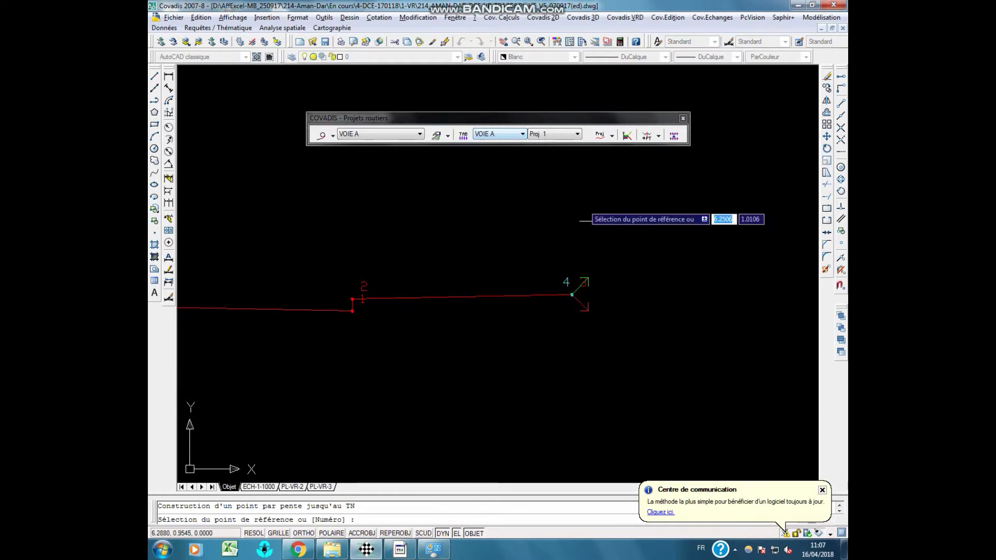
{"action": "left_click", "coordinate": [572, 295]}
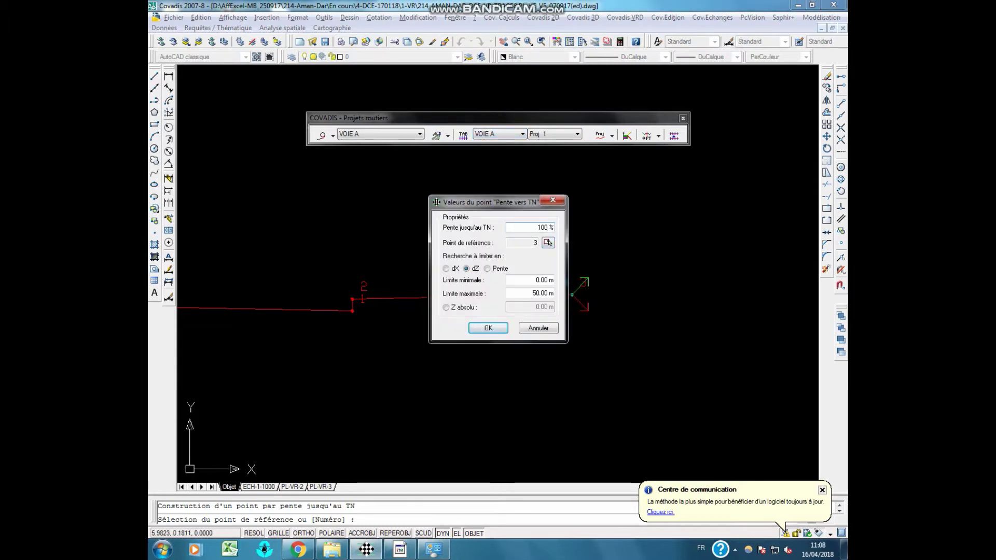
{"action": "key", "text": "Return"}
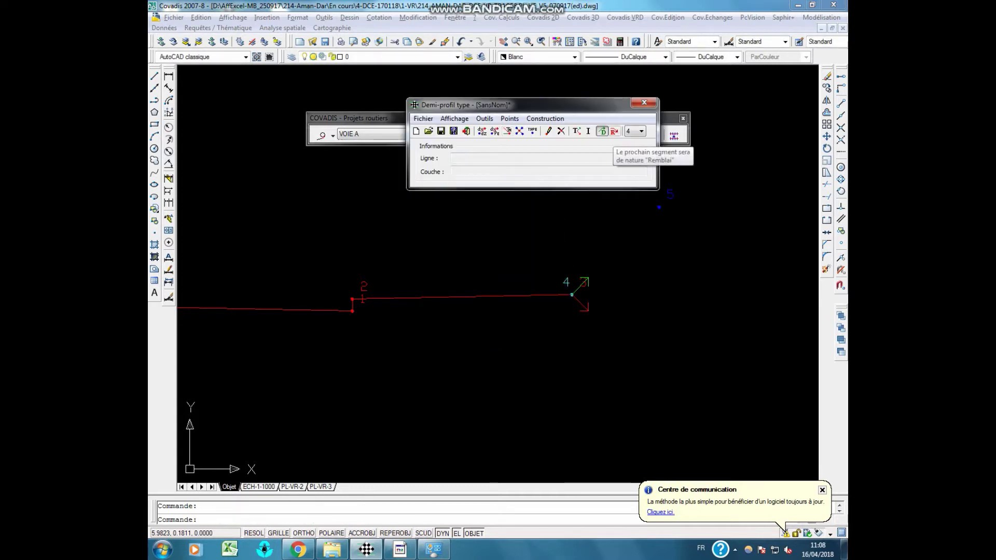
In fill (Remblai) mode, add point 6 at -66.67% slope from point 3 to natural ground.
{"action": "left_click", "coordinate": [614, 131]}
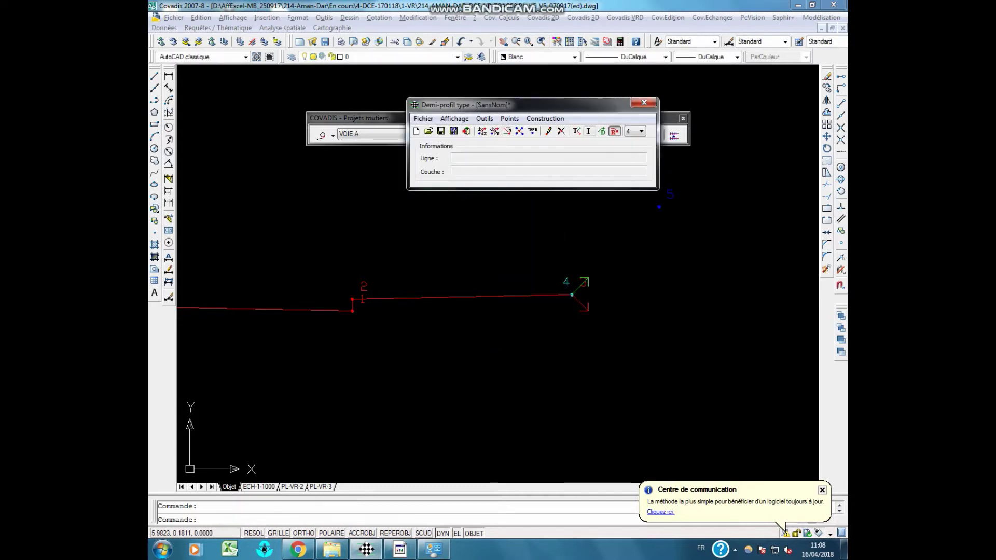
{"action": "left_click", "coordinate": [507, 131]}
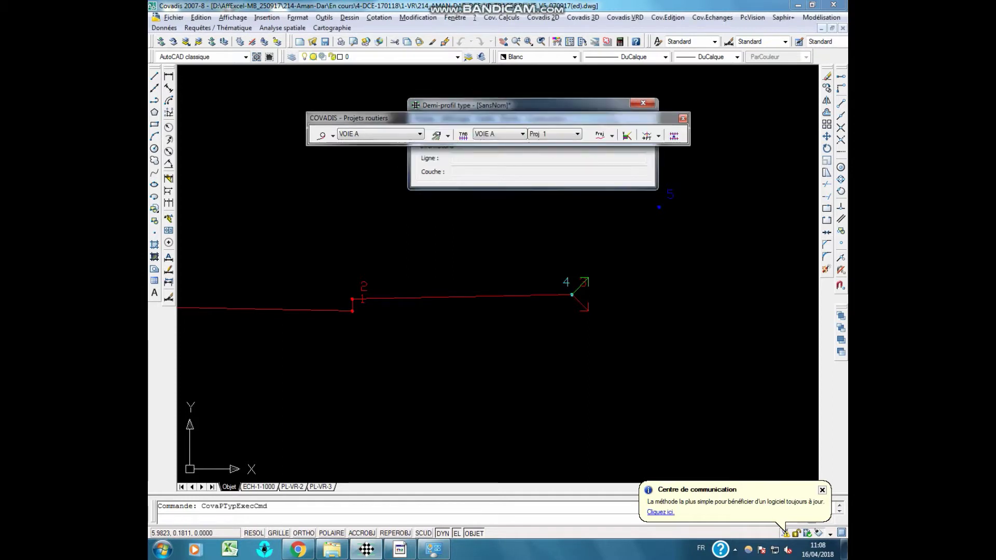
{"action": "left_click", "coordinate": [572, 293]}
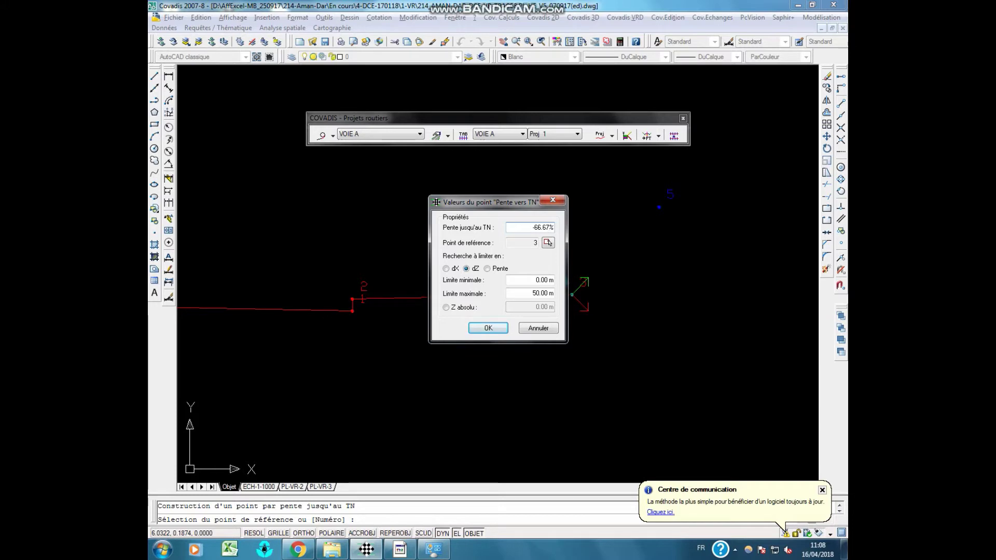
{"action": "key", "text": "Return"}
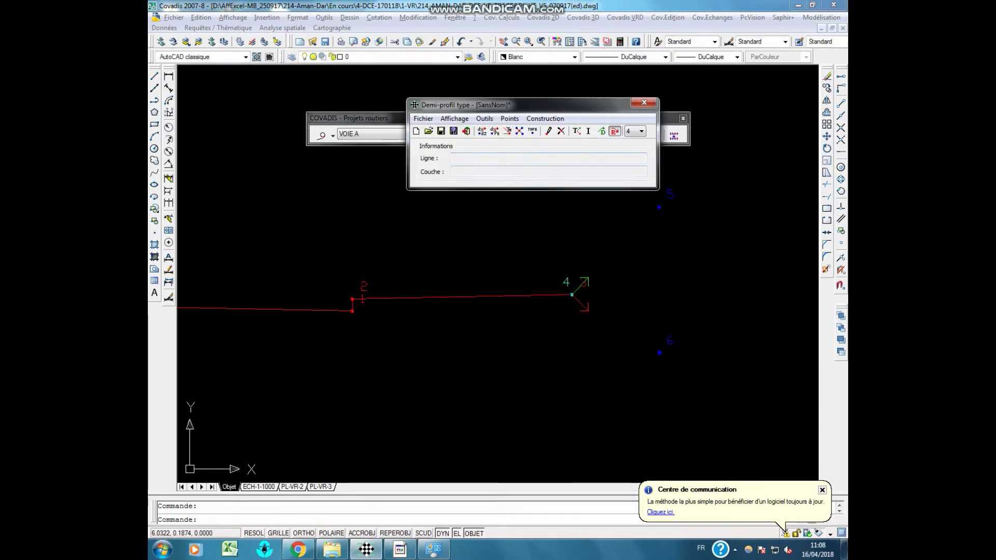
{"action": "left_click", "coordinate": [545, 118]}
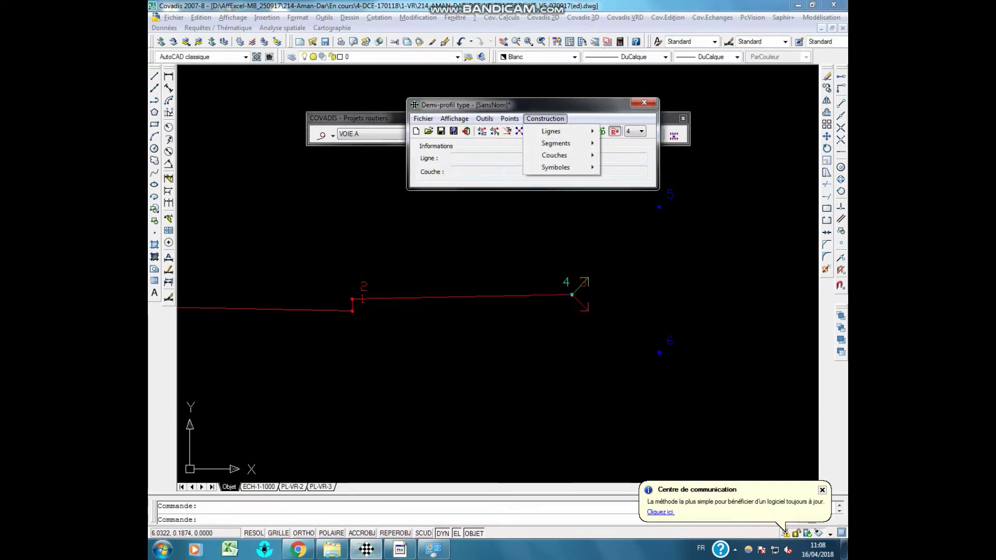
Draw a green Talus line from point 4 to point 5 in the cut case.
{"action": "key", "text": "Escape"}
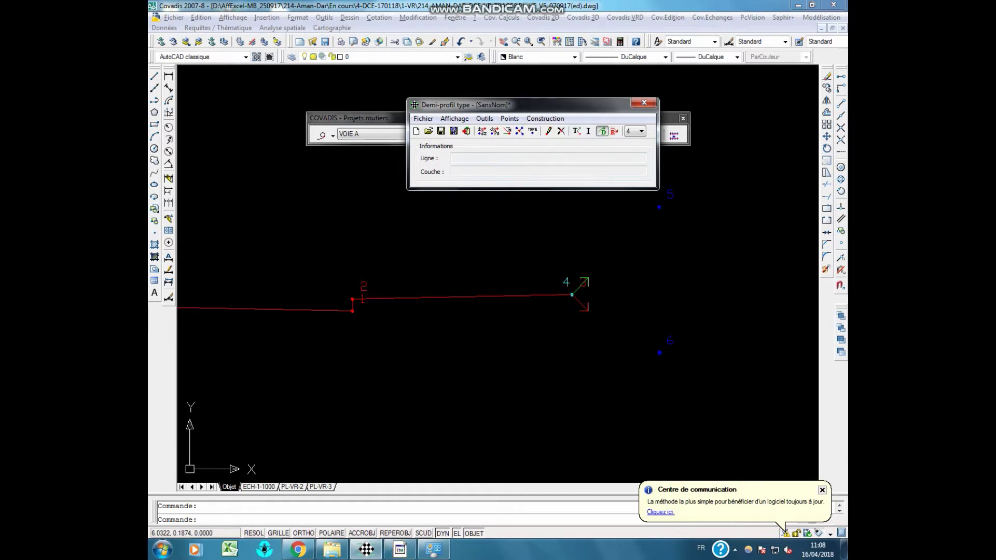
{"action": "left_click", "coordinate": [545, 119]}
{"action": "mouse_move", "coordinate": [551, 131]}
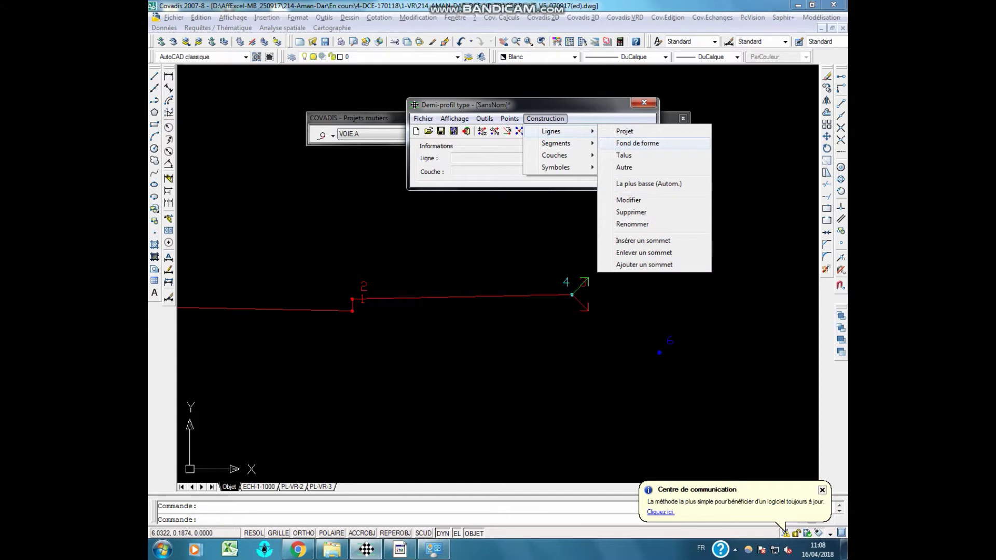
{"action": "left_click", "coordinate": [623, 155]}
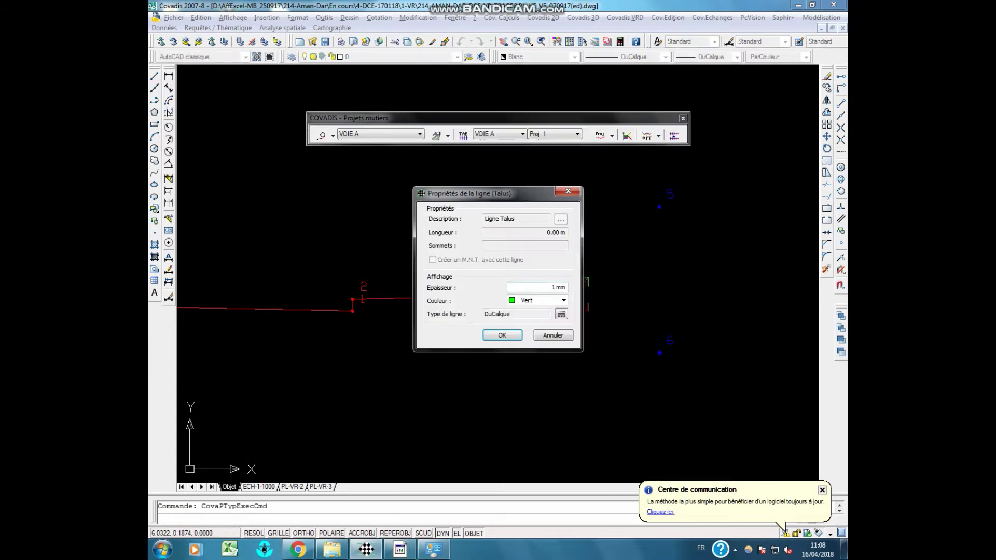
{"action": "left_click", "coordinate": [503, 334]}
{"action": "left_click", "coordinate": [571, 295]}
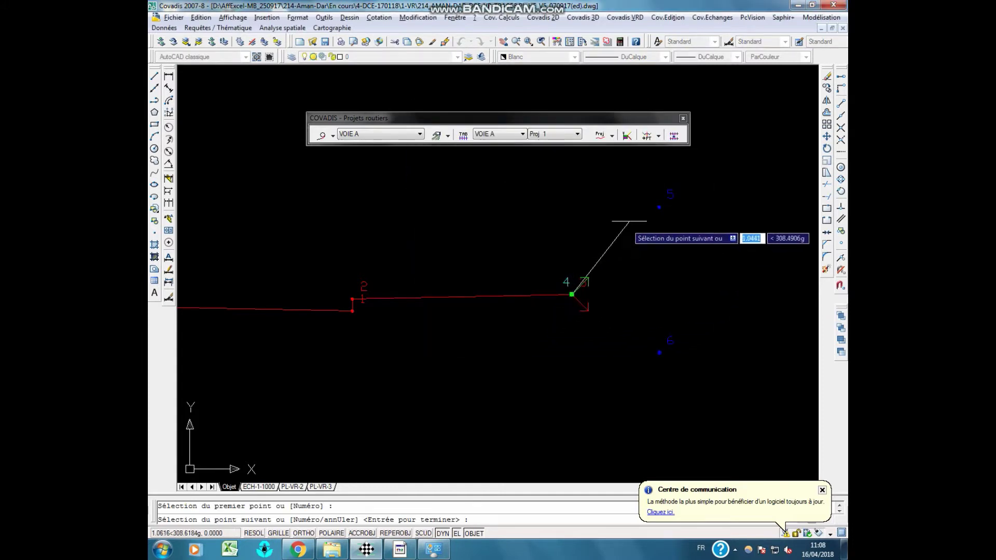
{"action": "left_click", "coordinate": [659, 206]}
{"action": "key", "text": "Return"}
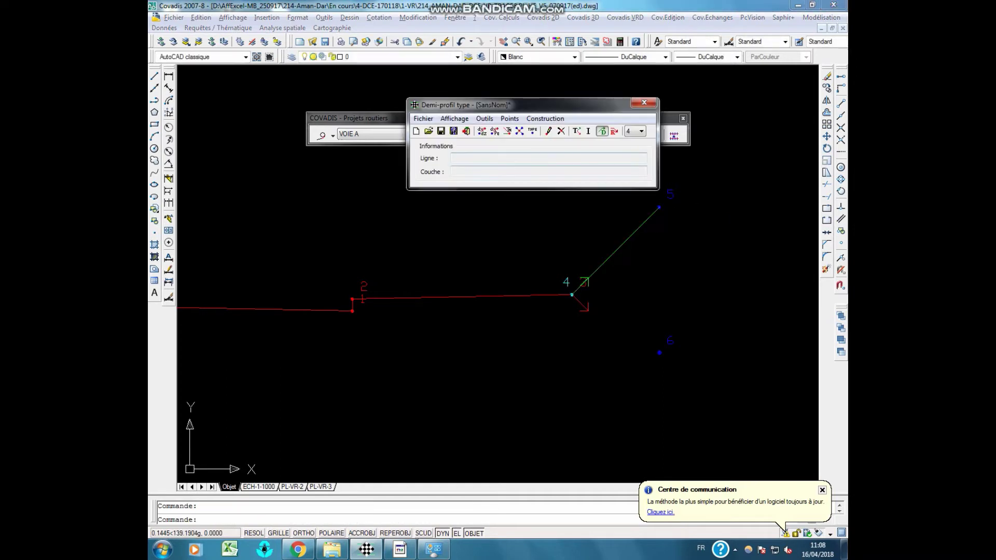
In the fill case, draw a Talus line from point 4 to point 6, then return to cut display.
{"action": "left_click", "coordinate": [614, 130]}
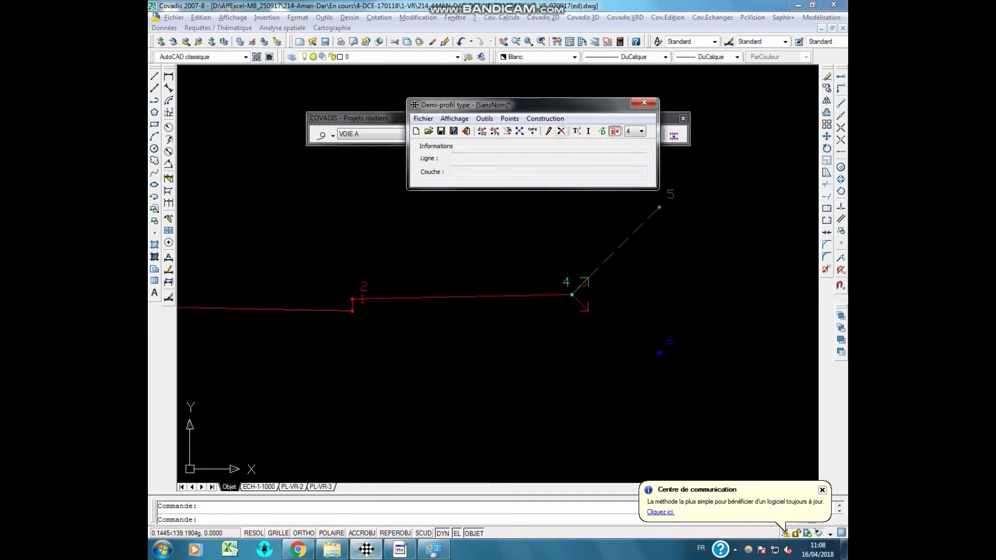
{"action": "left_click", "coordinate": [545, 118]}
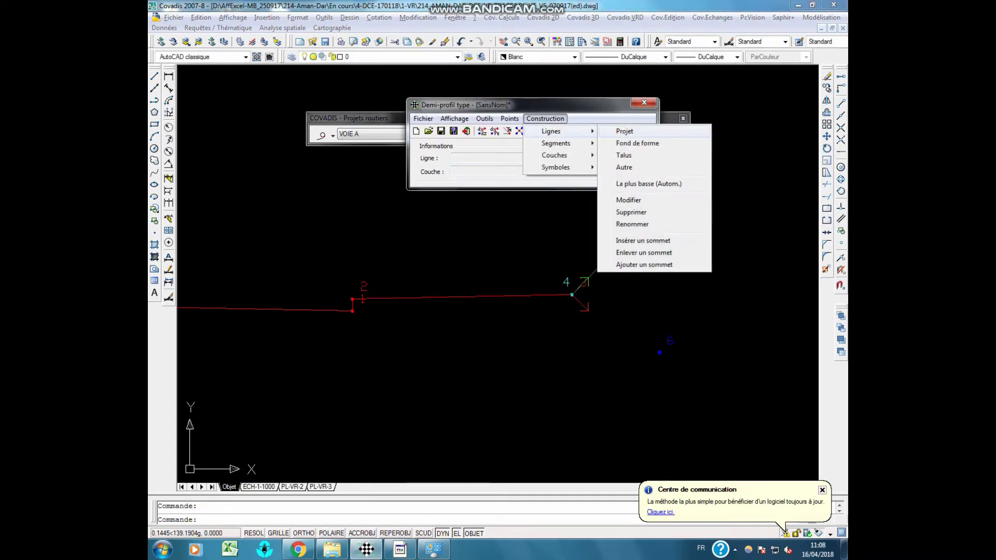
{"action": "left_click", "coordinate": [624, 155]}
{"action": "left_click", "coordinate": [571, 294]}
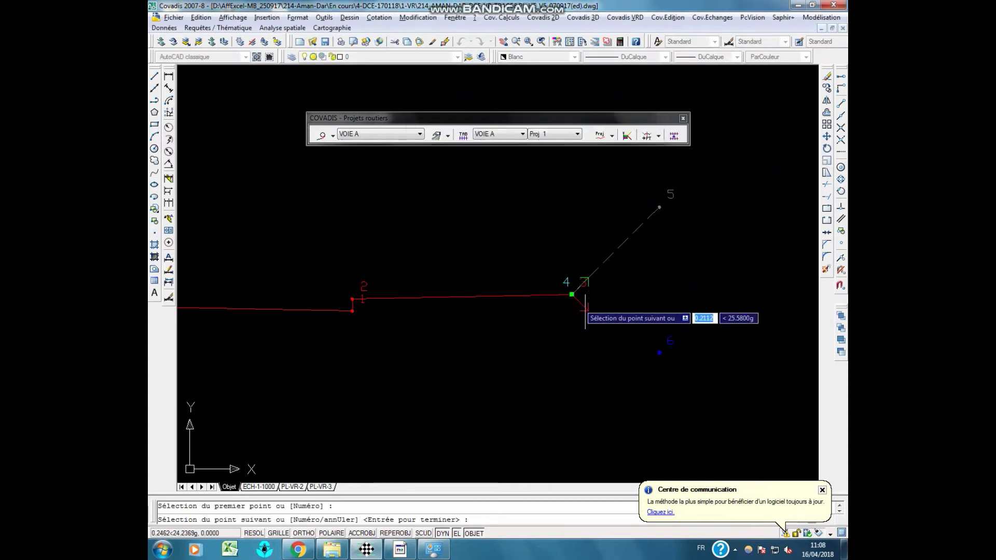
{"action": "left_click", "coordinate": [660, 353]}
{"action": "key", "text": "Return"}
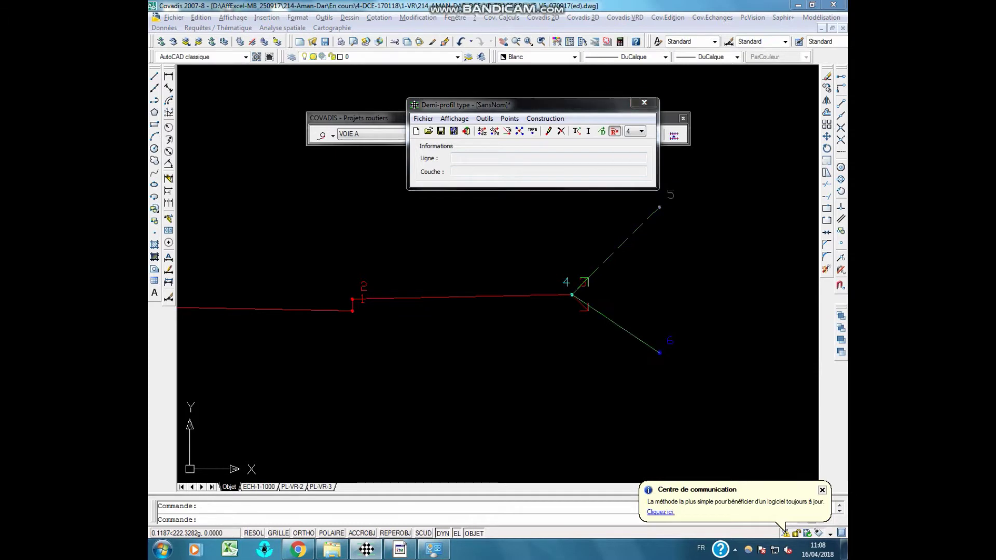
{"action": "left_click", "coordinate": [602, 130]}
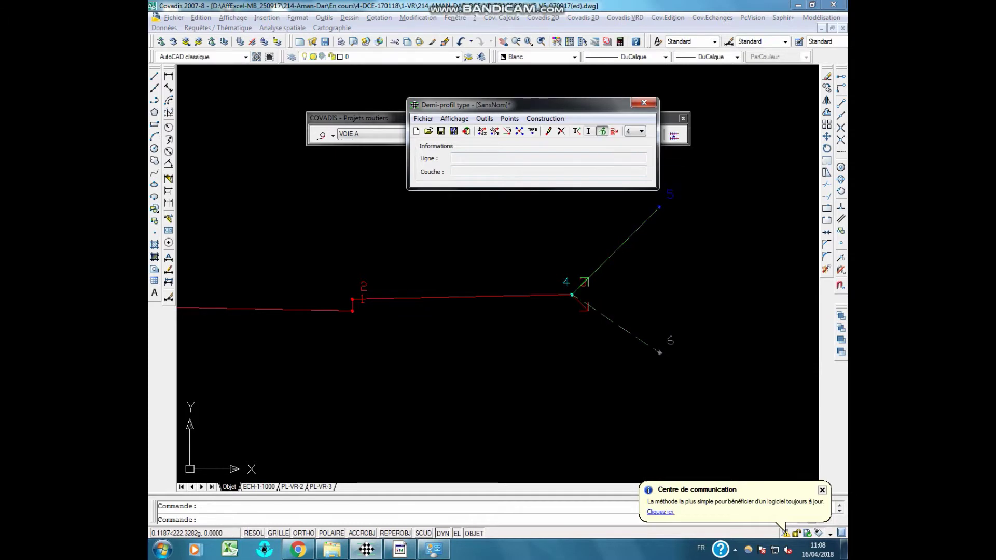
{"action": "left_click_drag", "start_coordinate": [545, 105], "coordinate": [550, 83]}
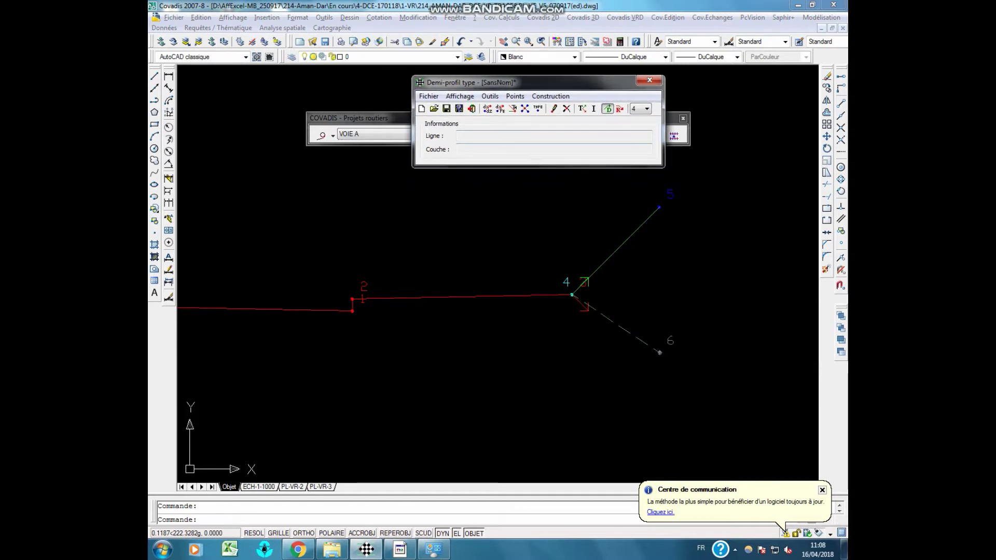
Add point 7 at dX 0, dZ -0.45 from reference point 0.
{"action": "scroll", "coordinate": [498, 275], "scroll_direction": "down", "scroll_amount": 2}
{"action": "scroll", "coordinate": [408, 271], "scroll_direction": "up", "scroll_amount": 1}
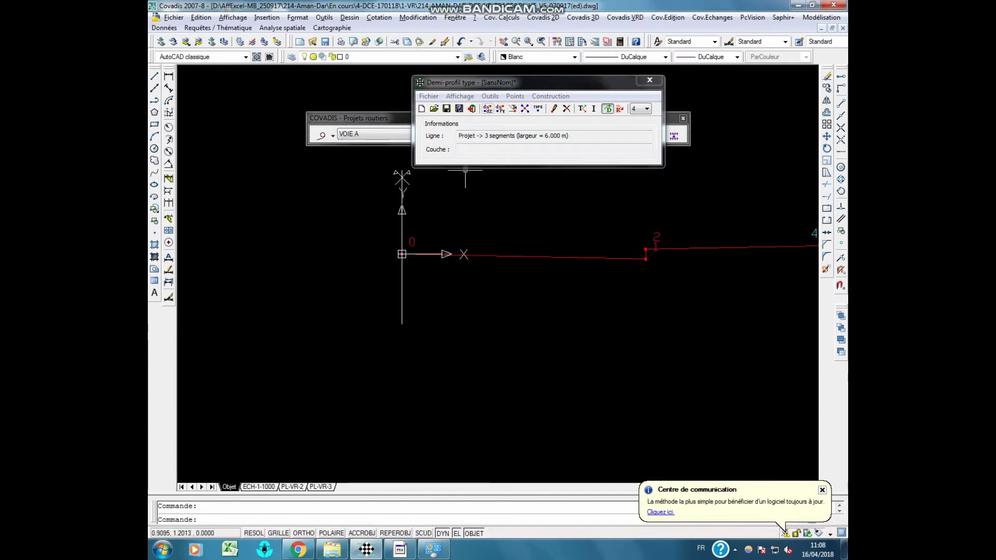
{"action": "left_click", "coordinate": [487, 109]}
{"action": "left_click", "coordinate": [402, 254]}
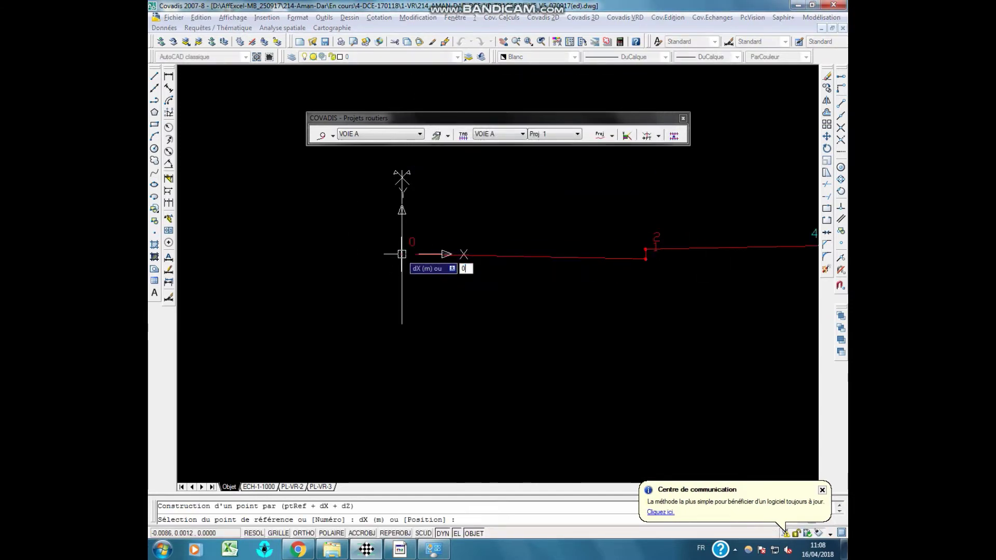
{"action": "key", "text": "Return"}
{"action": "type", "text": "-0.45"}
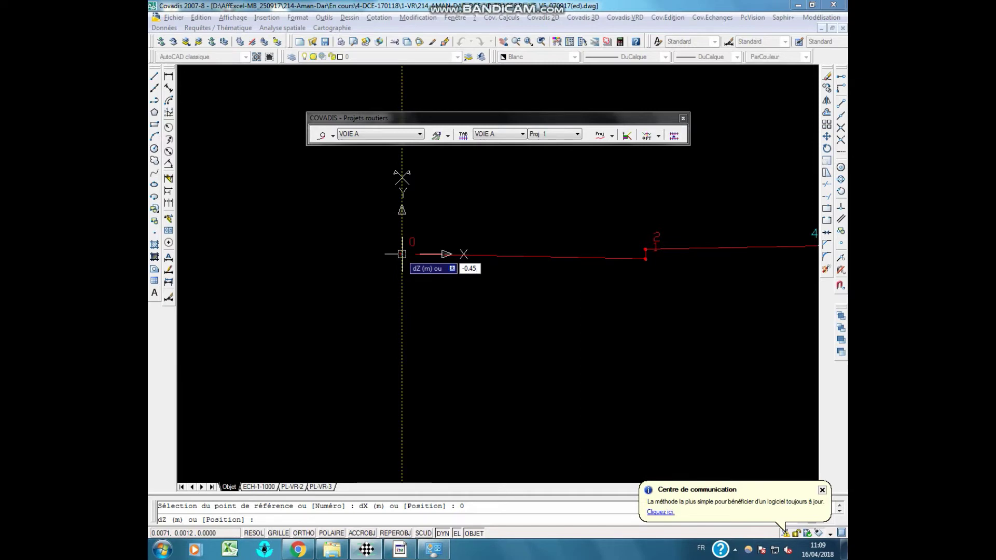
{"action": "key", "text": "Return"}
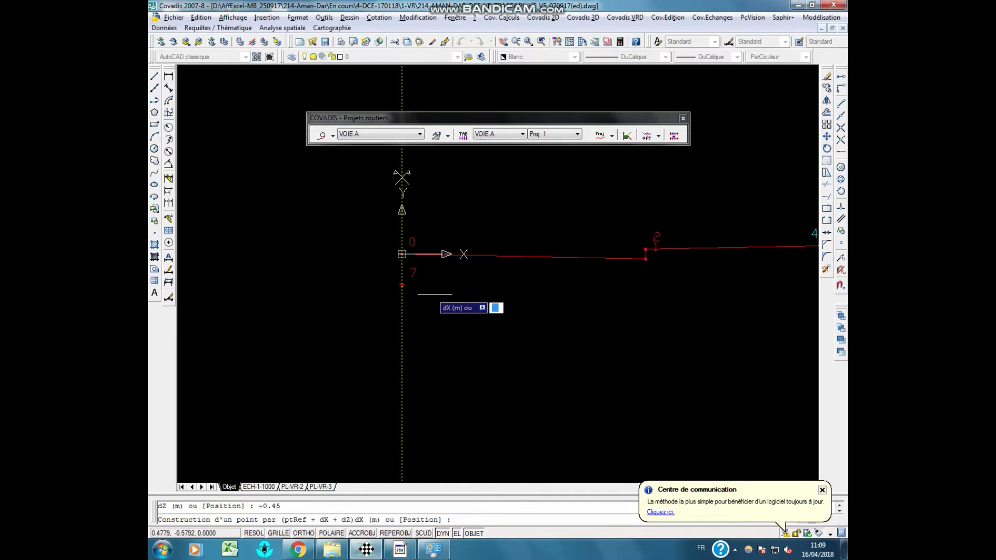
{"action": "key", "text": "Return"}
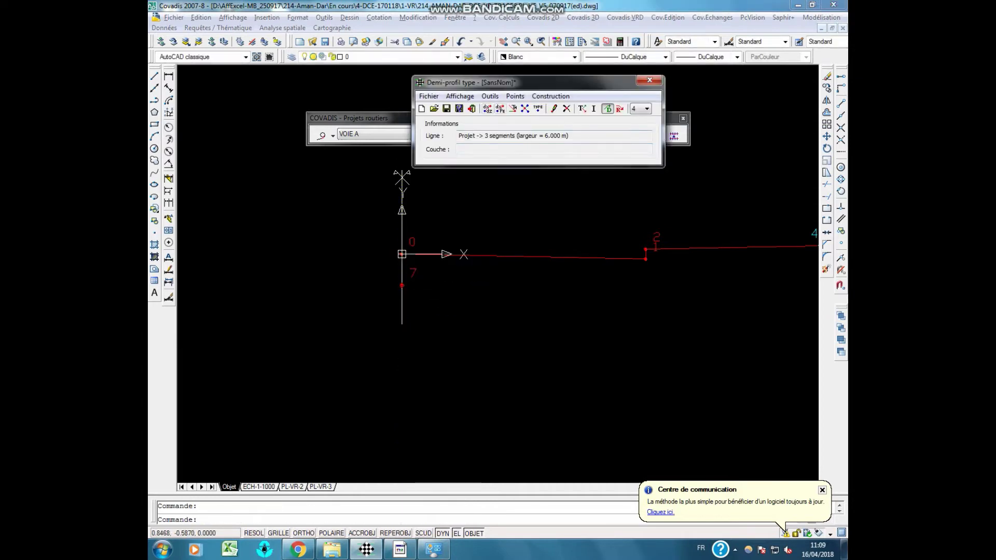
Add point 8 at dX 0, dZ -0.45 from reference point 2.
{"action": "left_click", "coordinate": [644, 257]}
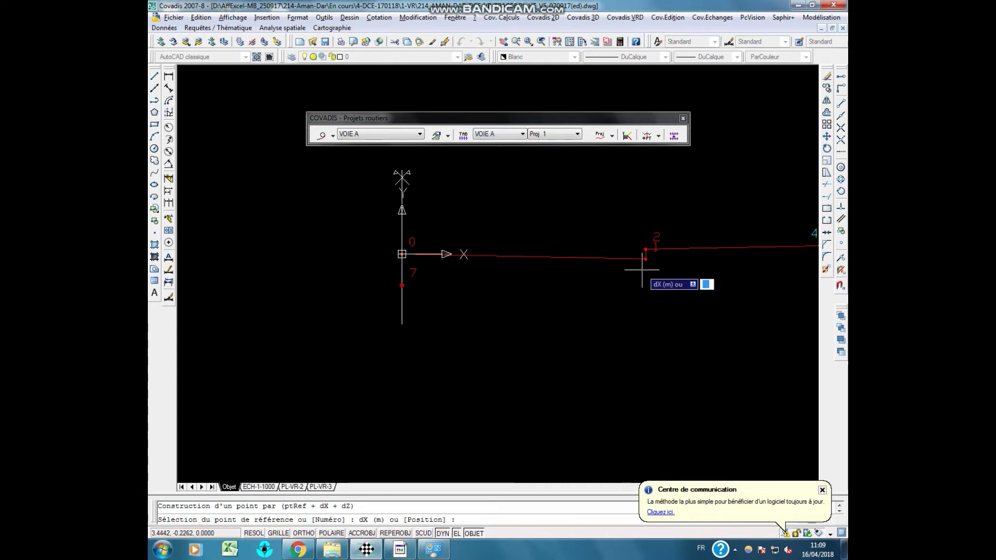
{"action": "type", "text": "0"}
{"action": "key", "text": "Return"}
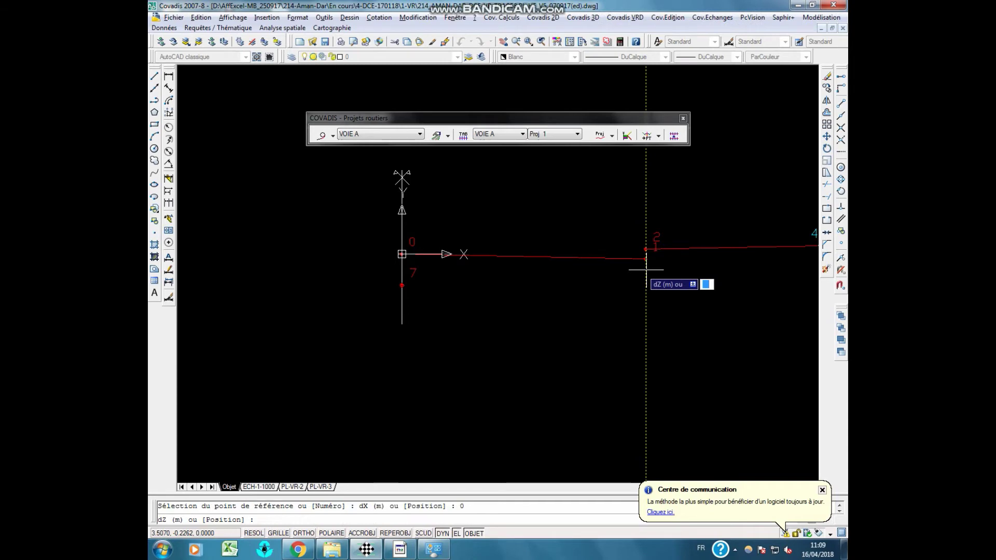
{"action": "type", "text": "-0.45"}
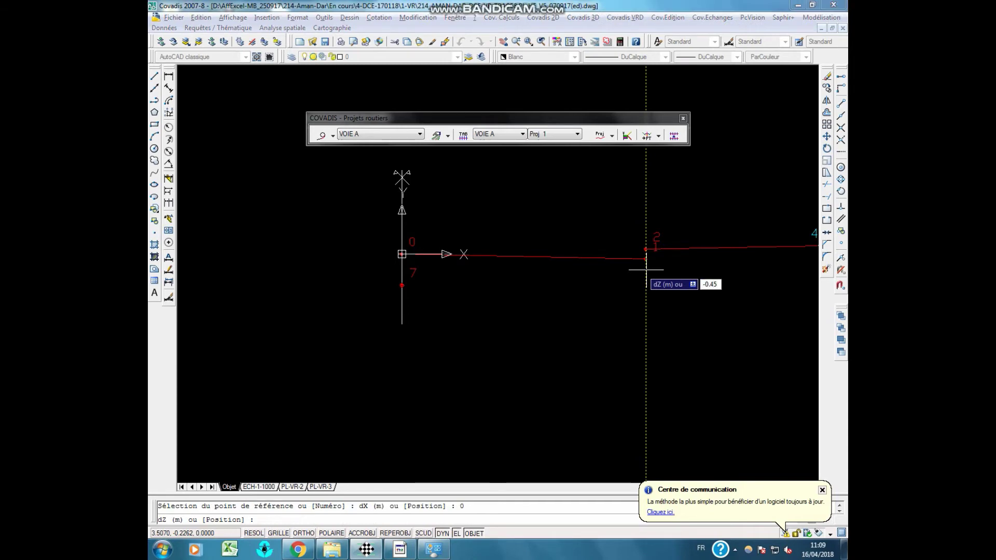
{"action": "key", "text": "Return"}
{"action": "key", "text": "Return"}
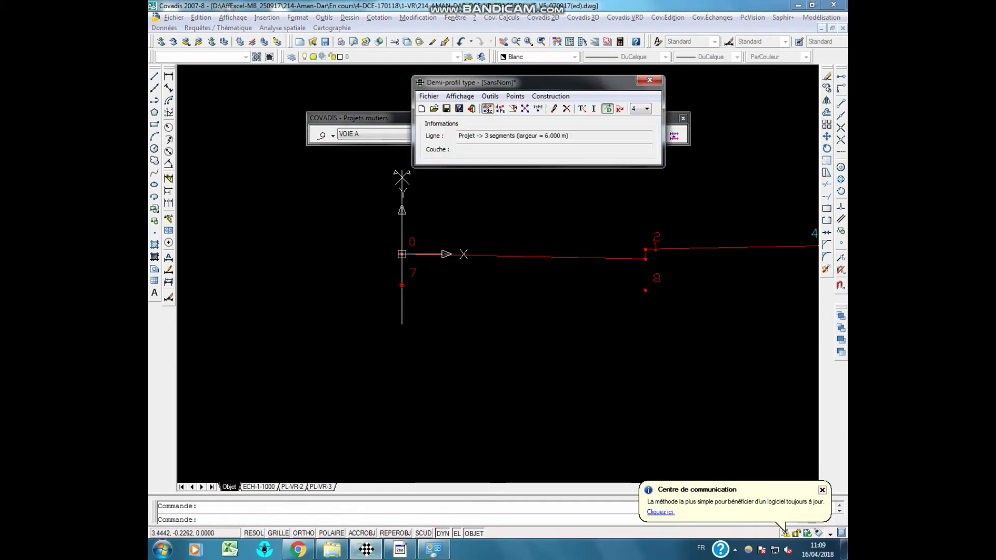
Add a Déblai line and a Fond de forme line ending at point 8 to the T1 half-profile.
{"action": "left_click", "coordinate": [550, 96]}
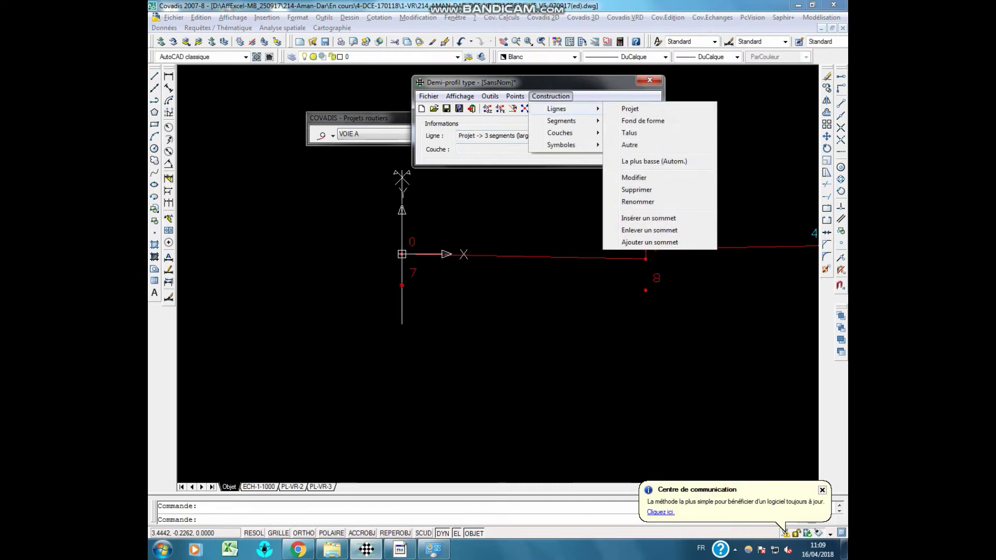
{"action": "left_click", "coordinate": [685, 120]}
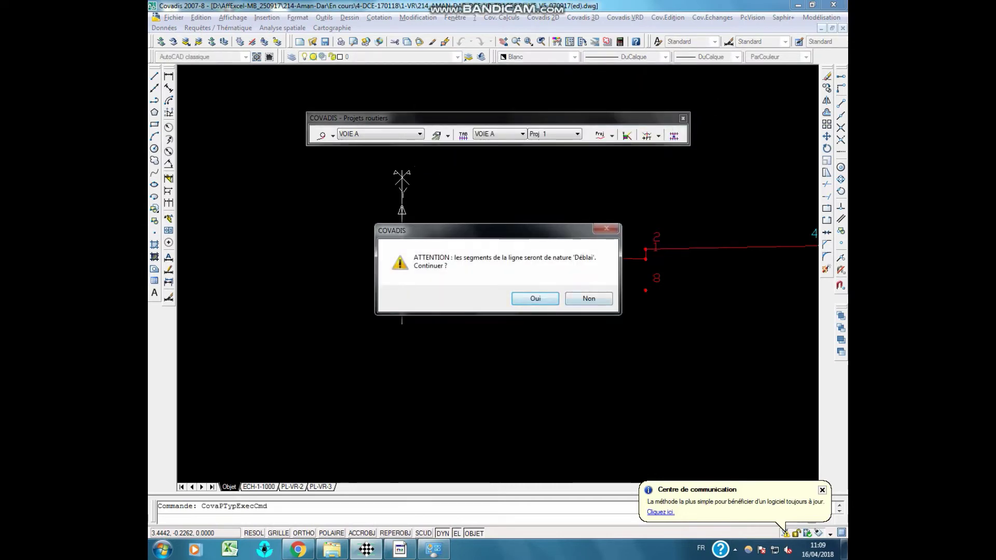
{"action": "key", "text": "Return"}
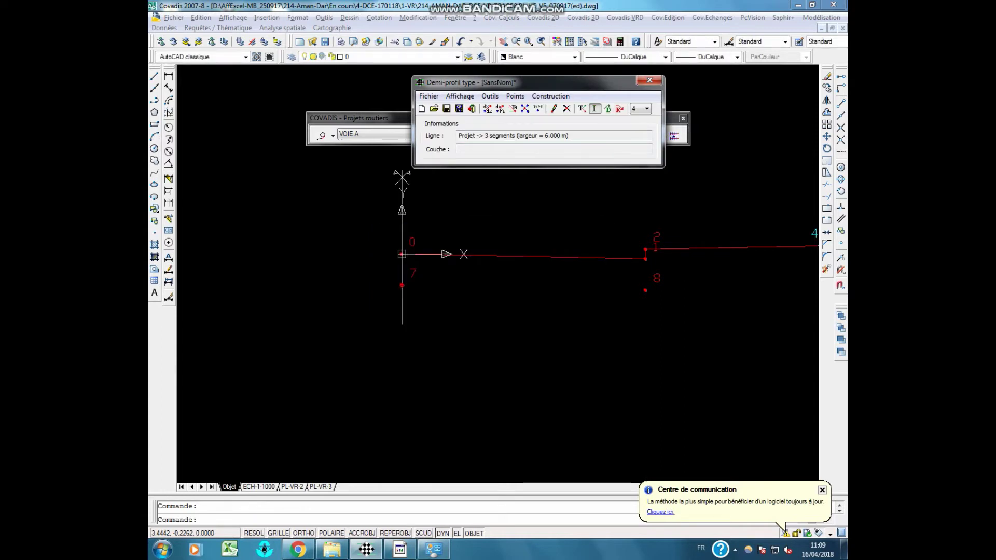
{"action": "left_click", "coordinate": [550, 96]}
{"action": "mouse_move", "coordinate": [556, 108]}
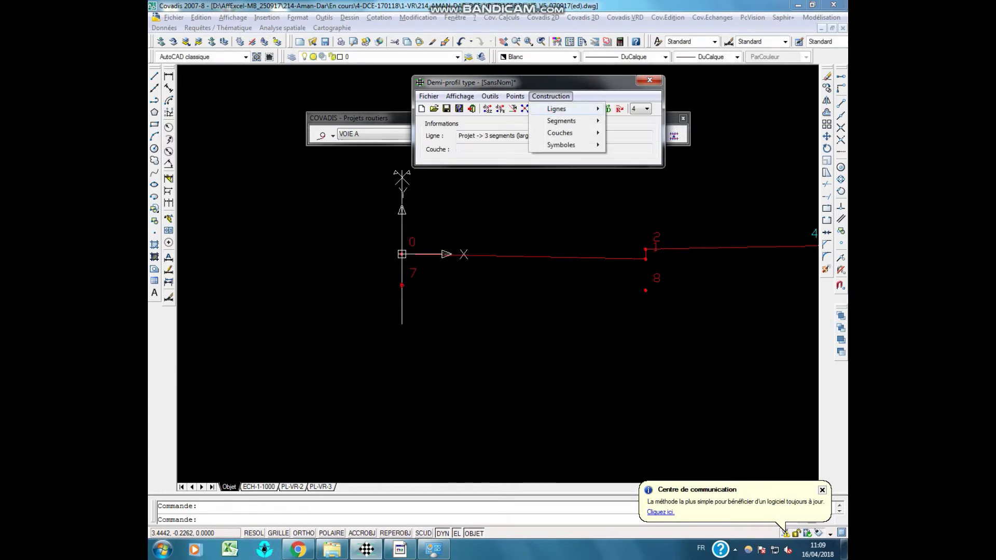
{"action": "left_click", "coordinate": [643, 121]}
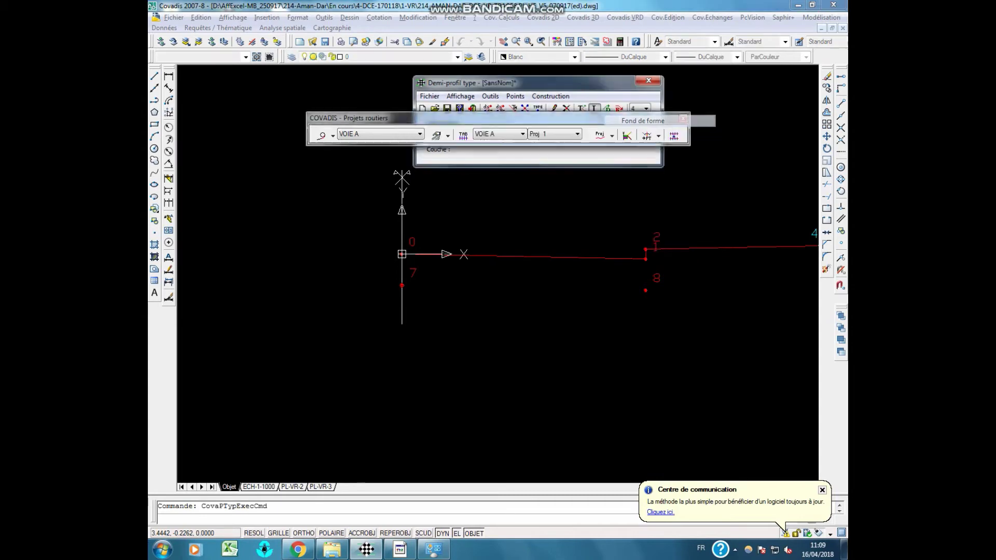
{"action": "left_click", "coordinate": [502, 194]}
{"action": "left_click", "coordinate": [402, 254]}
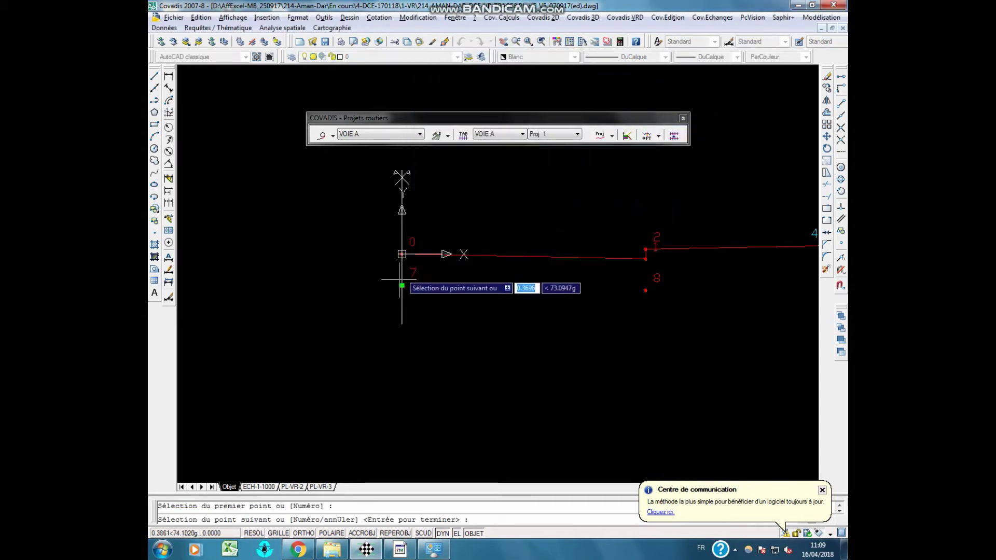
{"action": "left_click", "coordinate": [645, 291]}
{"action": "key", "text": "Return"}
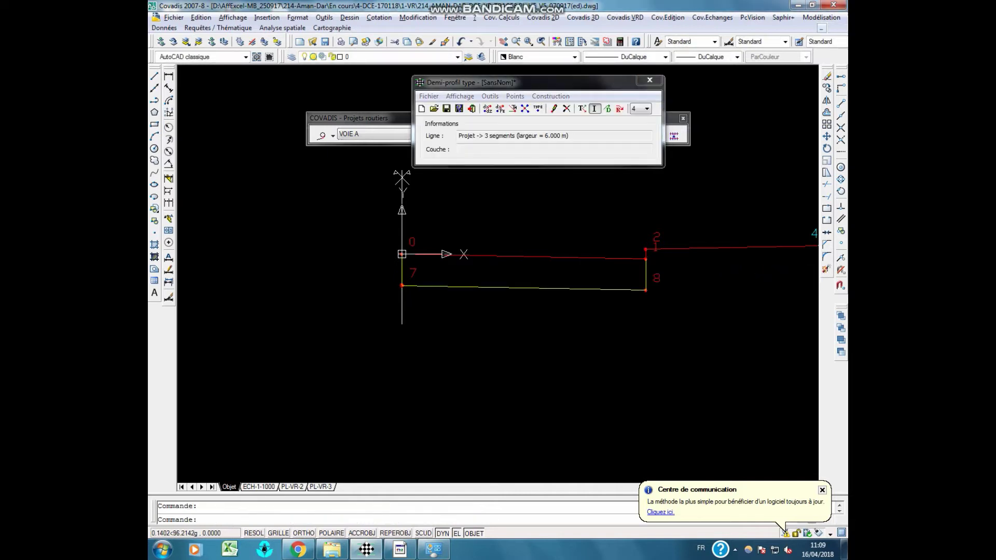
Edit half-profile point 1 to dX 3.500 m.
{"action": "scroll", "coordinate": [643, 254], "scroll_direction": "up", "scroll_amount": 3}
{"action": "left_click", "coordinate": [554, 109]}
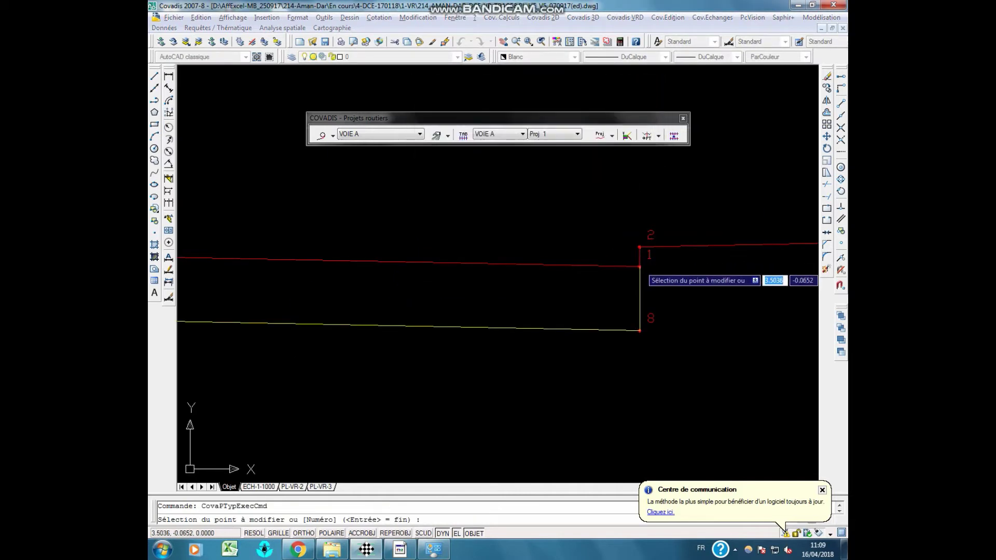
{"action": "left_click", "coordinate": [640, 267]}
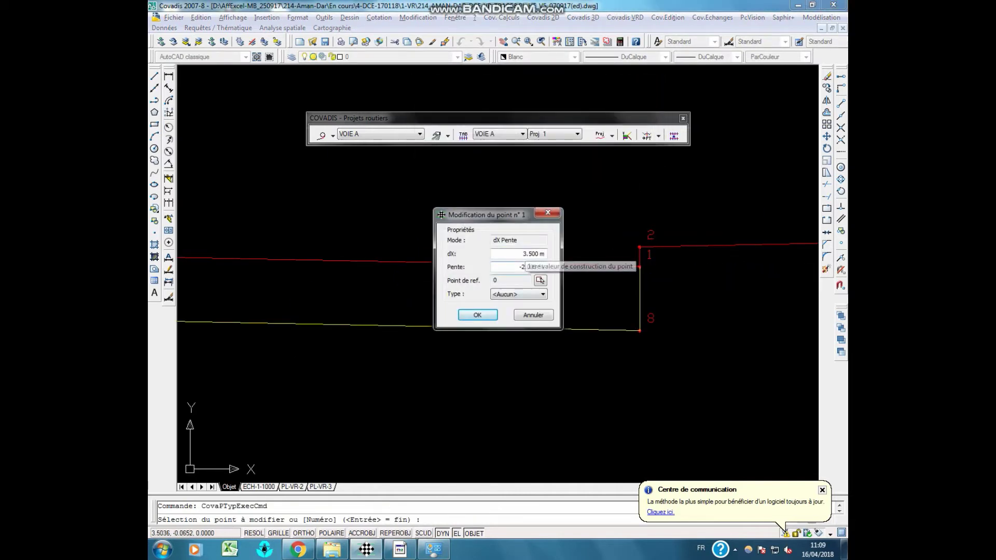
{"action": "left_click", "coordinate": [477, 315]}
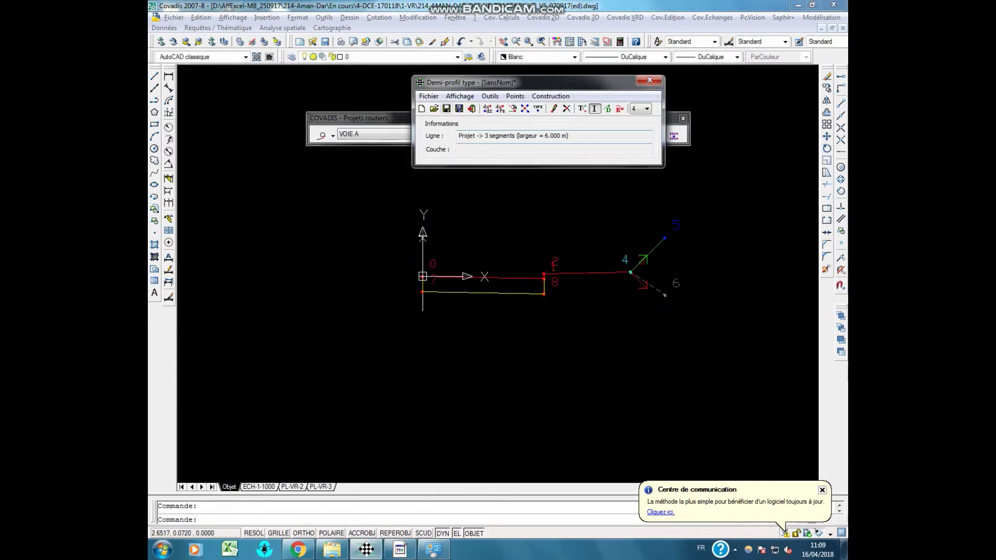
Save the half-profile over the existing T1.dty file.
{"action": "left_click", "coordinate": [429, 96]}
{"action": "left_click", "coordinate": [451, 131]}
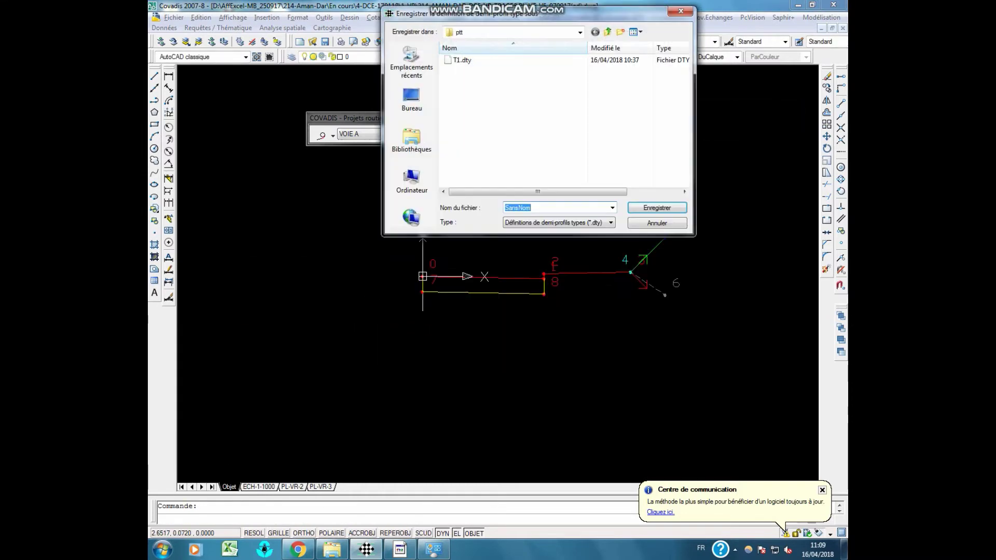
{"action": "left_click", "coordinate": [461, 59]}
{"action": "left_click", "coordinate": [657, 207]}
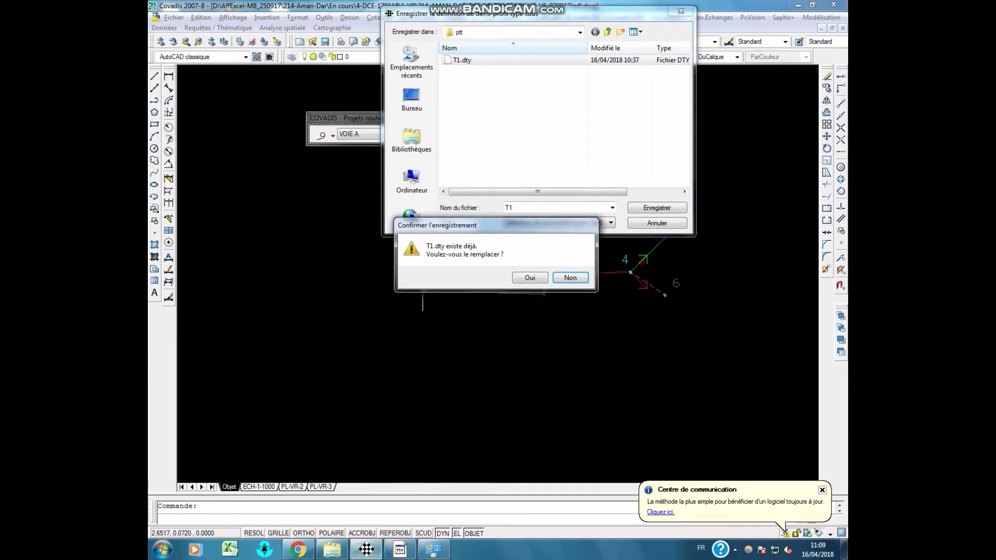
{"action": "left_click", "coordinate": [529, 276]}
Close the half-profile editor and make VOIE A the current road project and axis.
{"action": "left_click", "coordinate": [649, 80]}
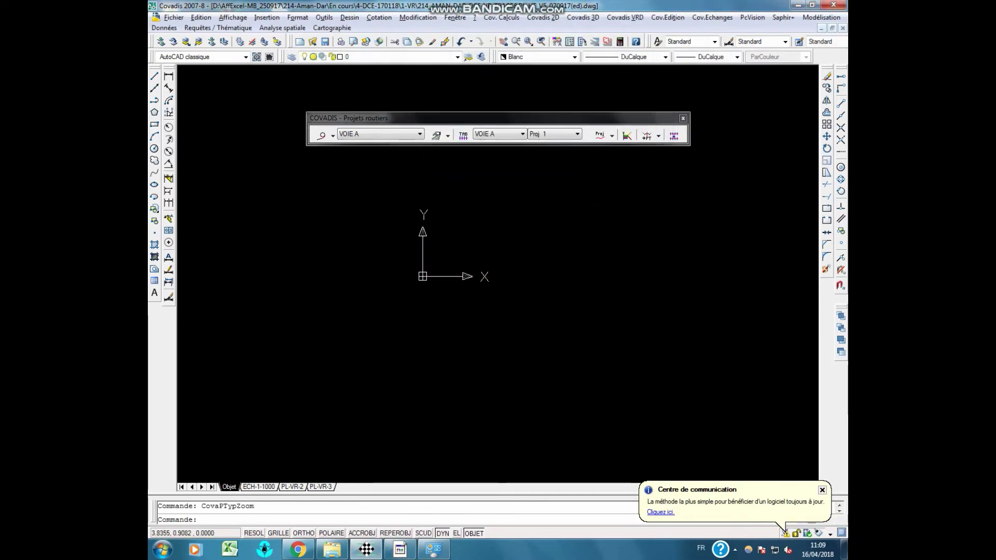
{"action": "scroll", "coordinate": [267, 303], "scroll_direction": "up", "scroll_amount": 2}
{"action": "scroll", "coordinate": [338, 304], "scroll_direction": "up", "scroll_amount": 2}
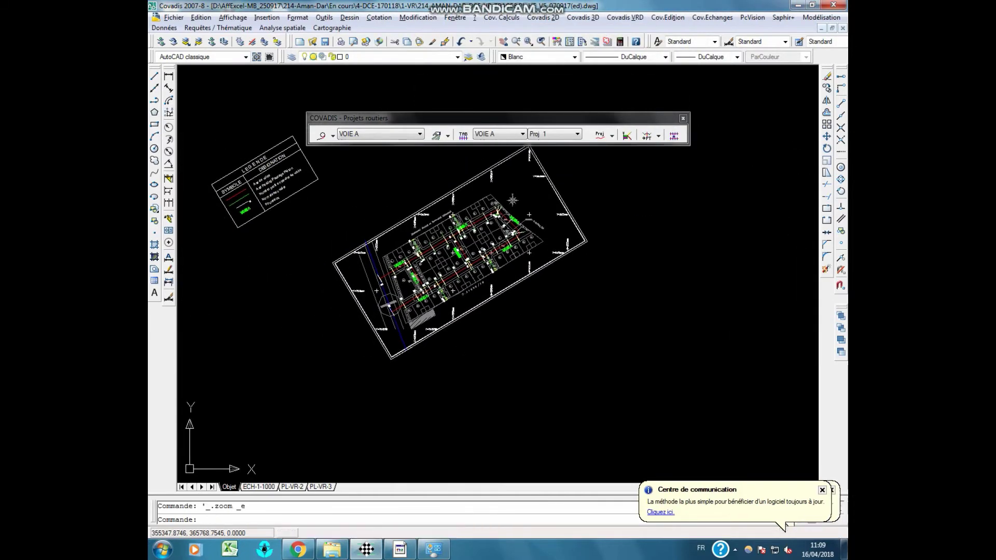
{"action": "scroll", "coordinate": [405, 301], "scroll_direction": "up", "scroll_amount": 2}
{"action": "middle_click_drag", "start_coordinate": [405, 301], "coordinate": [405, 321]}
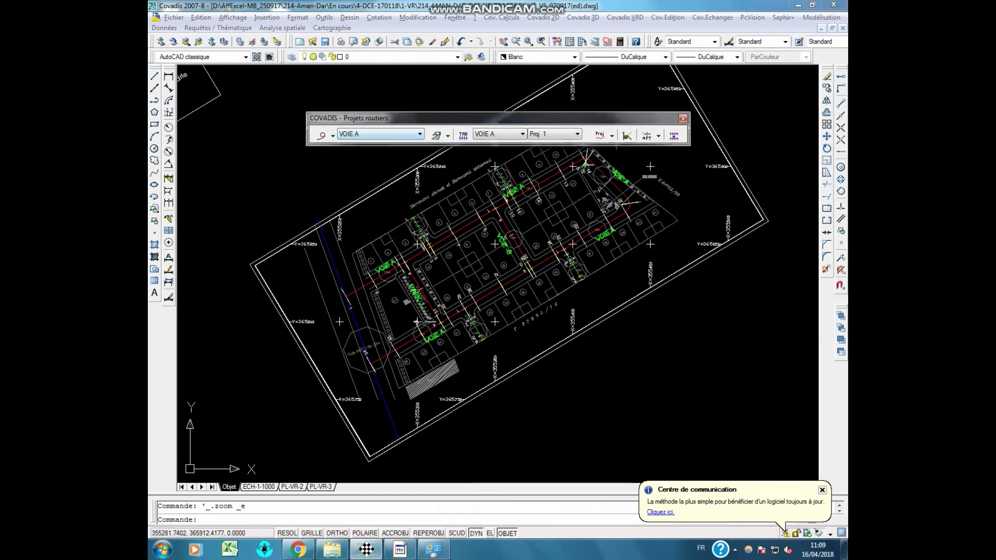
{"action": "left_click", "coordinate": [419, 134]}
{"action": "left_click", "coordinate": [348, 179]}
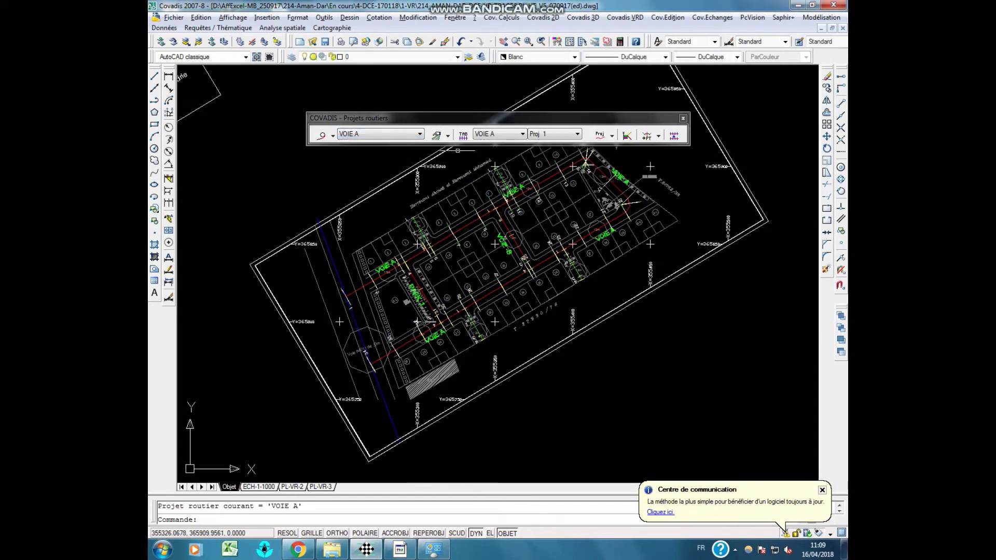
{"action": "left_click", "coordinate": [522, 133]}
{"action": "left_click", "coordinate": [499, 144]}
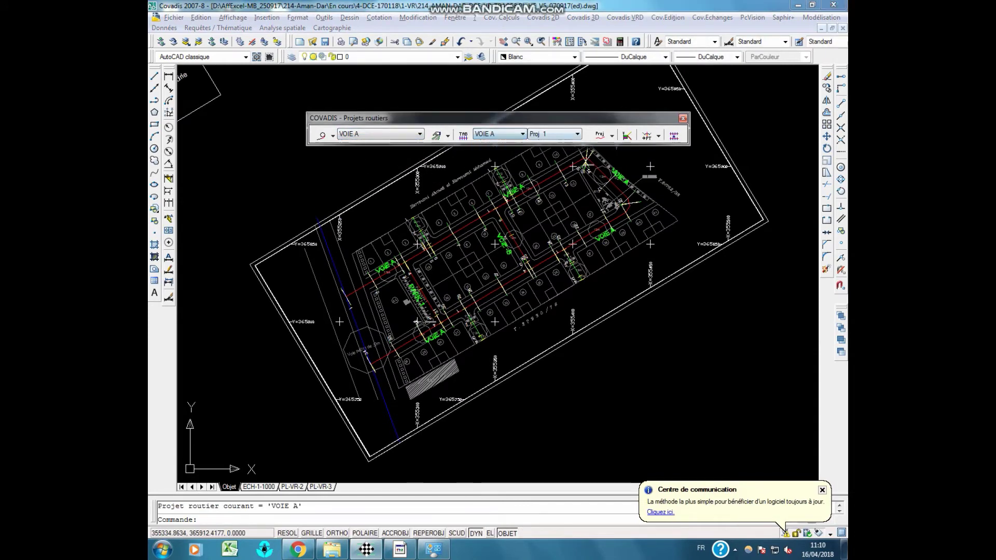
Pan and zoom to the Profil n°: VOIE A longitudinal profile table.
{"action": "scroll", "coordinate": [595, 202], "scroll_direction": "down", "scroll_amount": 4}
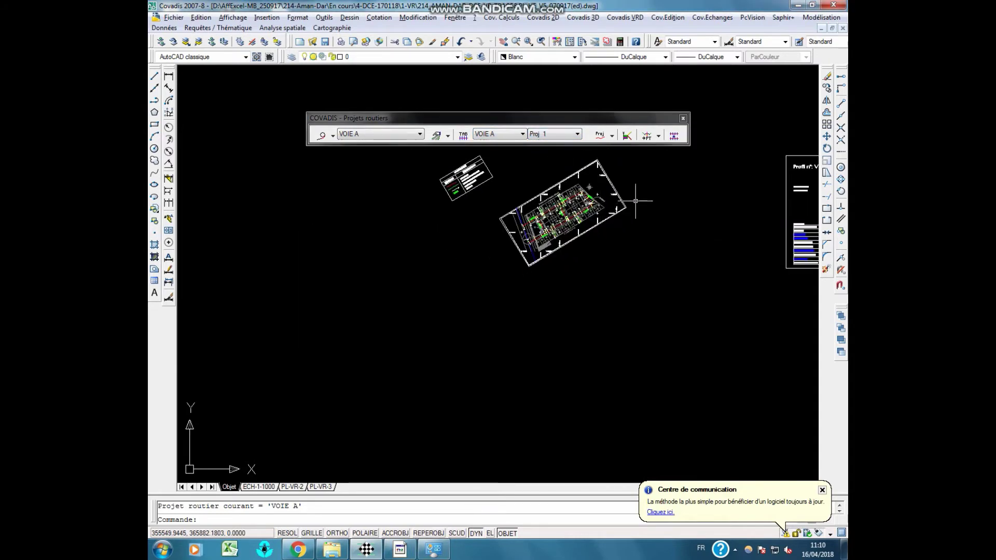
{"action": "middle_click_drag", "start_coordinate": [638, 200], "coordinate": [389, 237]}
{"action": "scroll", "coordinate": [641, 230], "scroll_direction": "up", "scroll_amount": 2}
{"action": "middle_click_drag", "start_coordinate": [615, 229], "coordinate": [527, 188]}
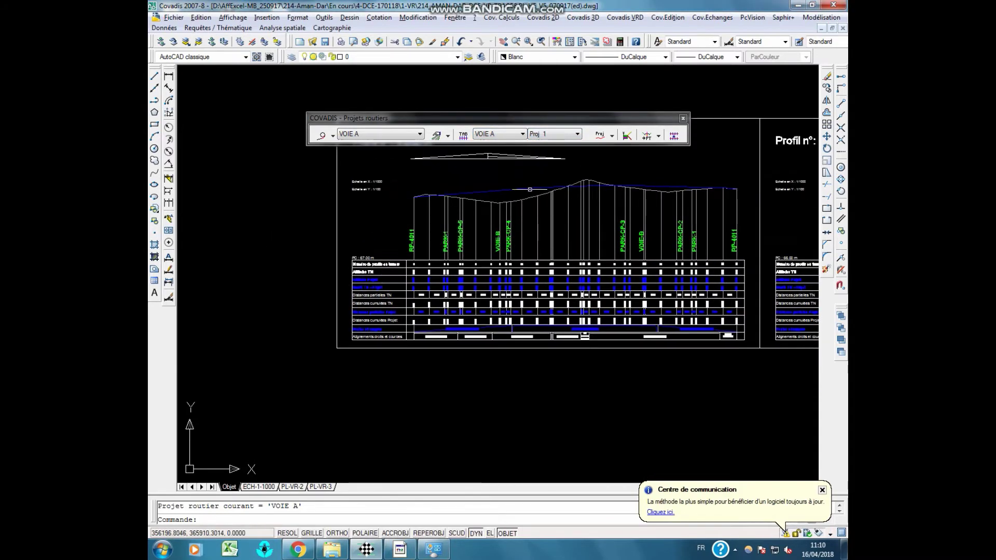
{"action": "left_click", "coordinate": [528, 189]}
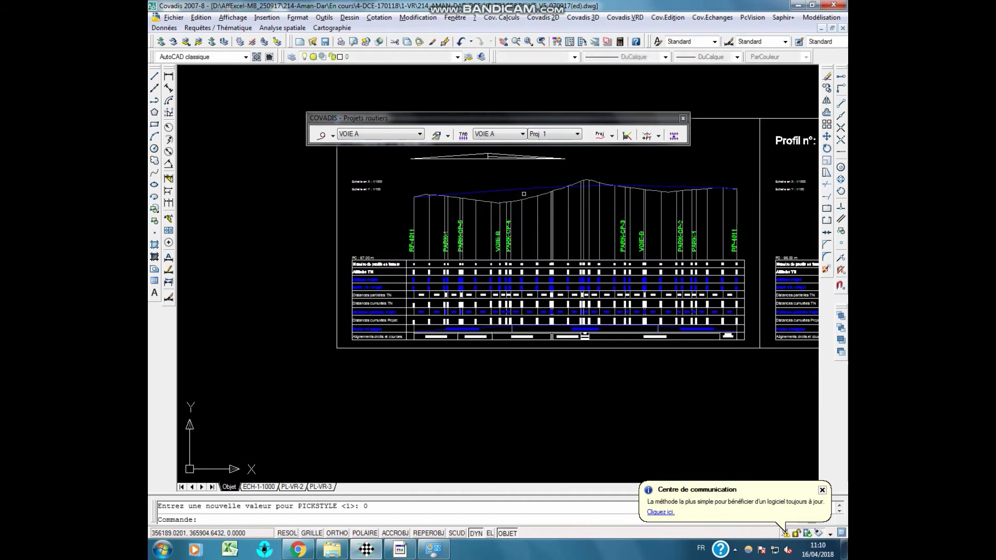
{"action": "middle_click_drag", "start_coordinate": [533, 192], "coordinate": [363, 283]}
{"action": "scroll", "coordinate": [363, 283], "scroll_direction": "up", "scroll_amount": 4}
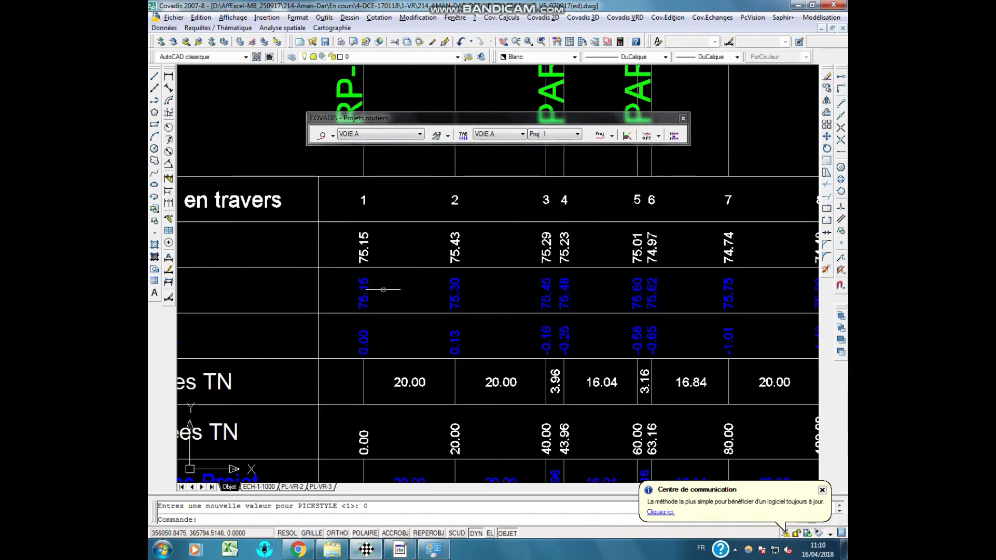
{"action": "scroll", "coordinate": [363, 282], "scroll_direction": "up", "scroll_amount": 3}
{"action": "scroll", "coordinate": [364, 296], "scroll_direction": "down", "scroll_amount": 4}
{"action": "scroll", "coordinate": [364, 296], "scroll_direction": "down", "scroll_amount": 3}
{"action": "scroll", "coordinate": [304, 309], "scroll_direction": "up", "scroll_amount": 2}
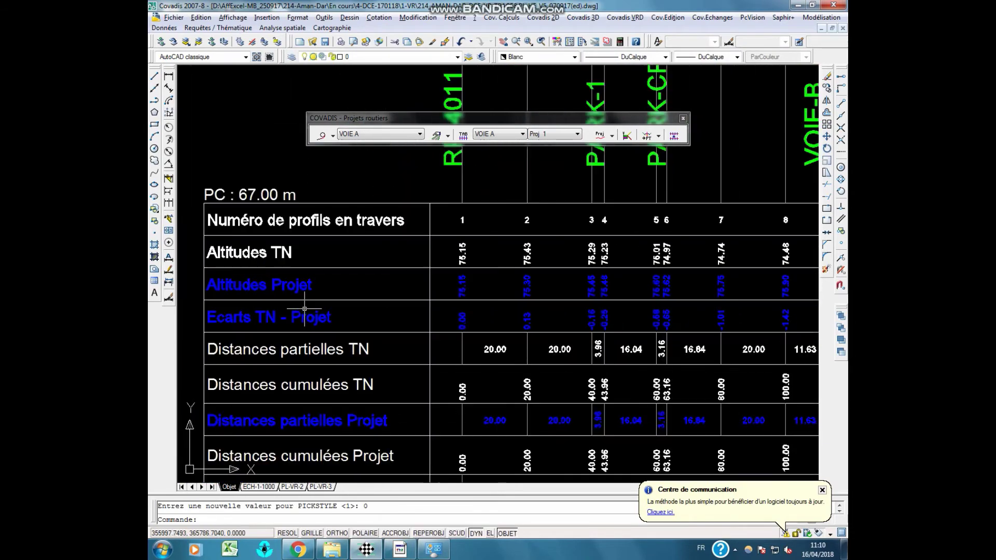
{"action": "scroll", "coordinate": [305, 309], "scroll_direction": "down", "scroll_amount": 3}
Browse the next profile on the right, then return to the site plan.
{"action": "middle_click_drag", "start_coordinate": [518, 311], "coordinate": [338, 319]}
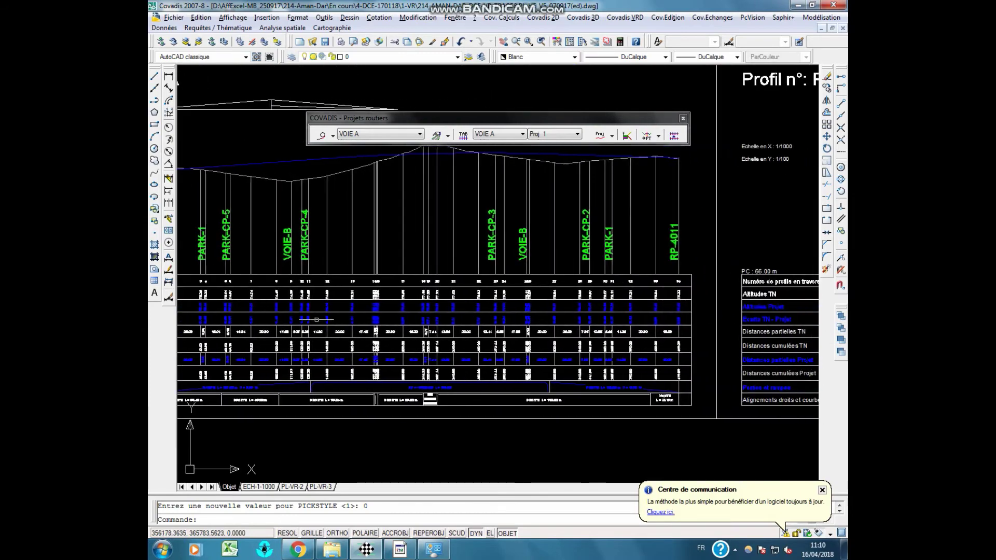
{"action": "scroll", "coordinate": [337, 319], "scroll_direction": "up", "scroll_amount": 1}
{"action": "scroll", "coordinate": [269, 407], "scroll_direction": "up", "scroll_amount": 4}
{"action": "scroll", "coordinate": [269, 408], "scroll_direction": "up", "scroll_amount": 3}
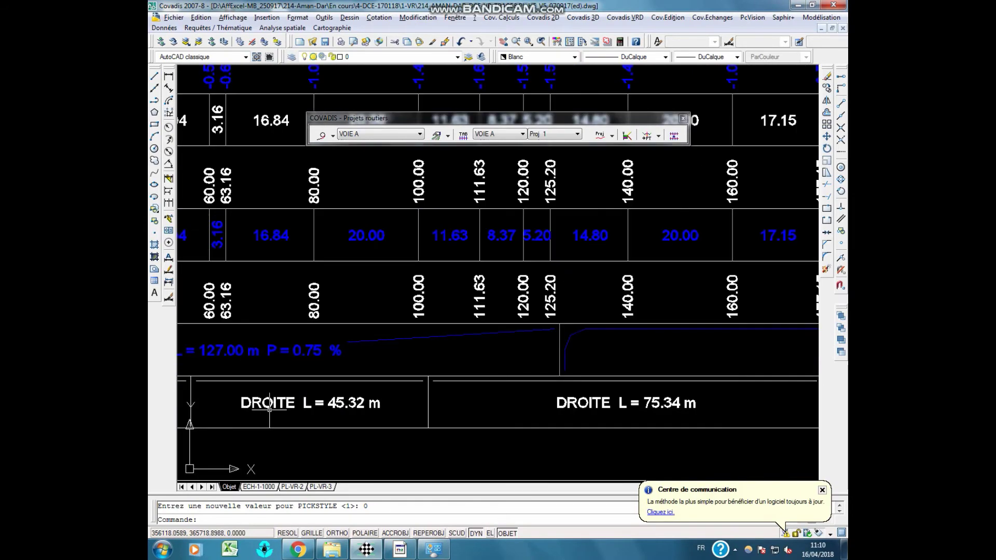
{"action": "scroll", "coordinate": [269, 408], "scroll_direction": "down", "scroll_amount": 5}
{"action": "scroll", "coordinate": [269, 408], "scroll_direction": "down", "scroll_amount": 4}
{"action": "scroll", "coordinate": [690, 399], "scroll_direction": "up", "scroll_amount": 5}
{"action": "scroll", "coordinate": [721, 379], "scroll_direction": "up", "scroll_amount": 2}
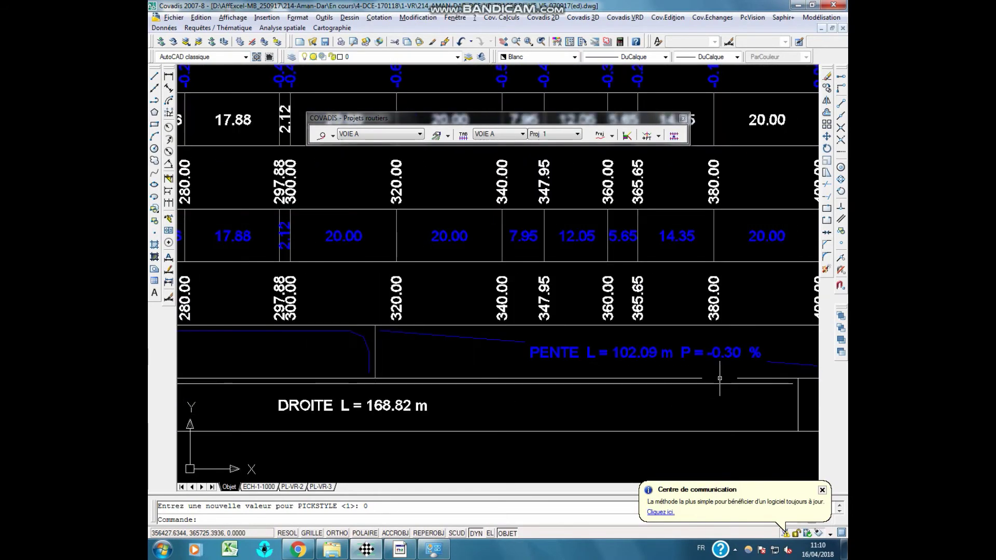
{"action": "scroll", "coordinate": [719, 378], "scroll_direction": "up", "scroll_amount": 1}
{"action": "scroll", "coordinate": [720, 378], "scroll_direction": "down", "scroll_amount": 5}
{"action": "scroll", "coordinate": [720, 378], "scroll_direction": "down", "scroll_amount": 2}
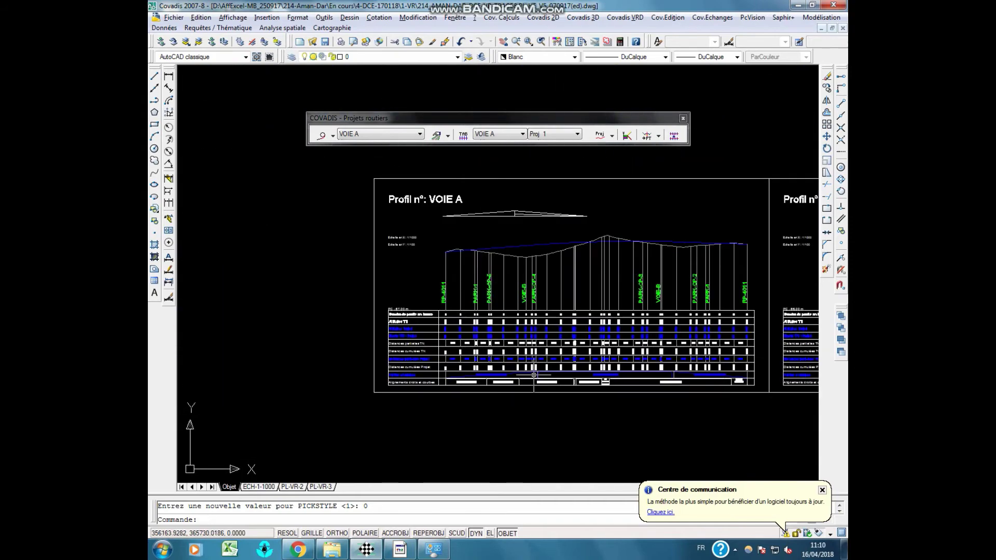
{"action": "middle_click_drag", "start_coordinate": [533, 376], "coordinate": [827, 376]}
{"action": "scroll", "coordinate": [363, 311], "scroll_direction": "up", "scroll_amount": 3}
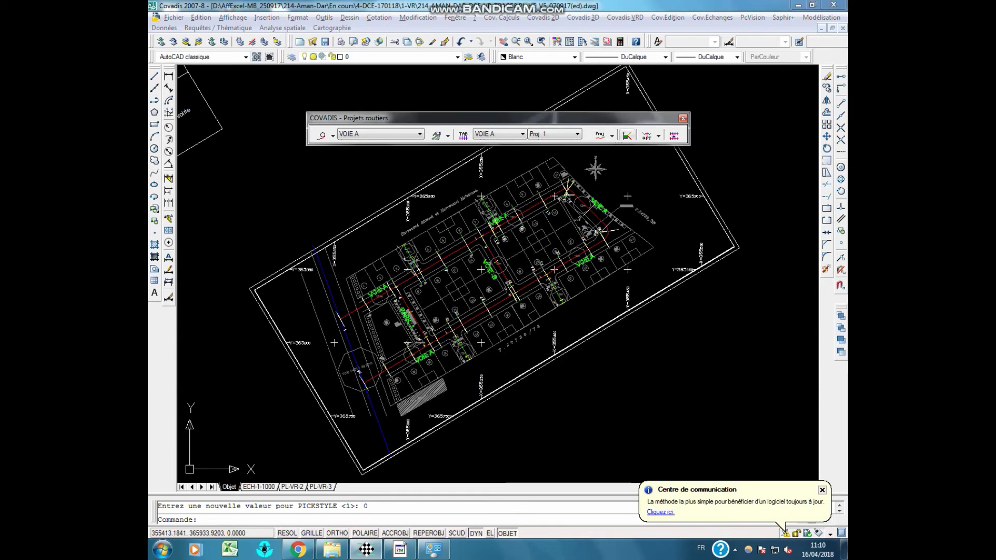
Select all tabulations in Affecter les profils types and choose T1 for the left side.
{"action": "left_click", "coordinate": [658, 136]}
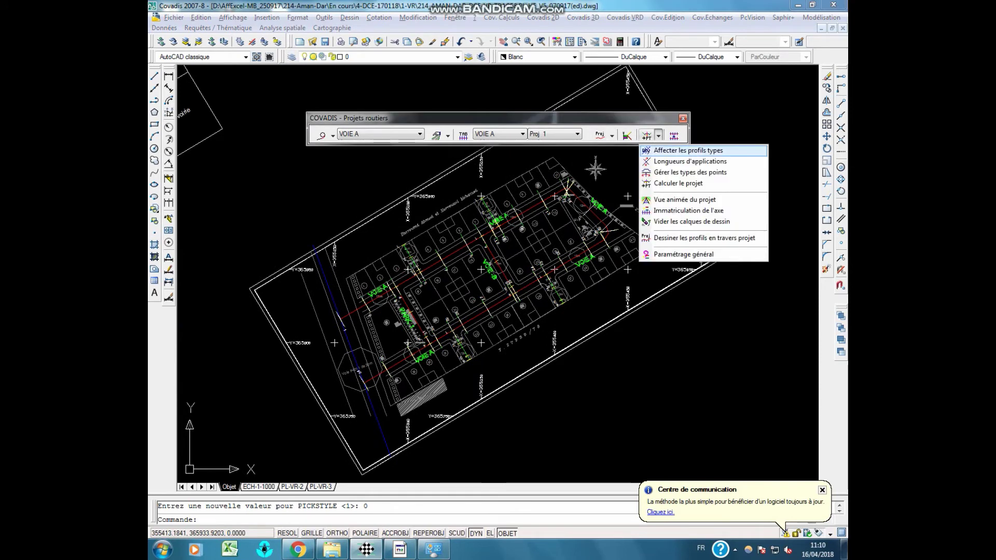
{"action": "left_click", "coordinate": [688, 150]}
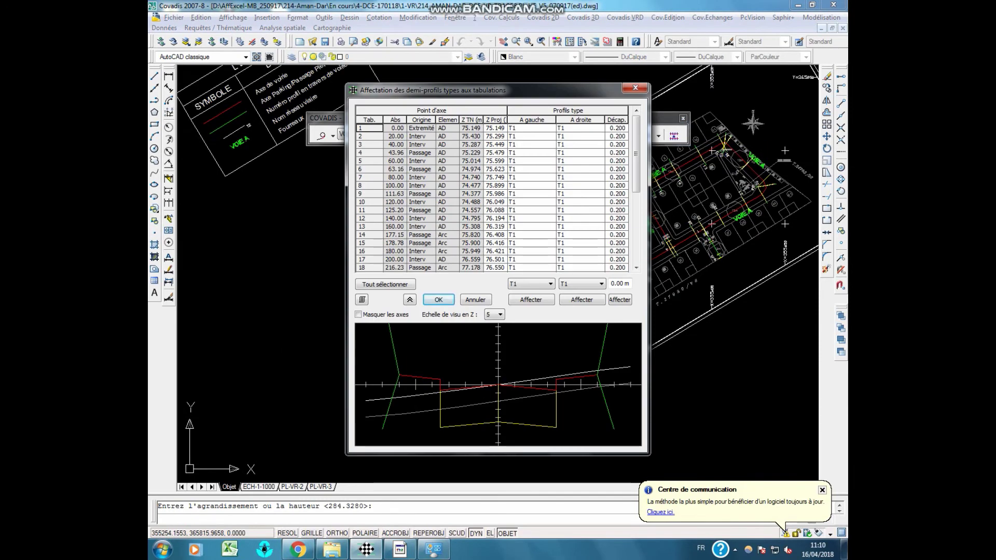
{"action": "left_click", "coordinate": [385, 284]}
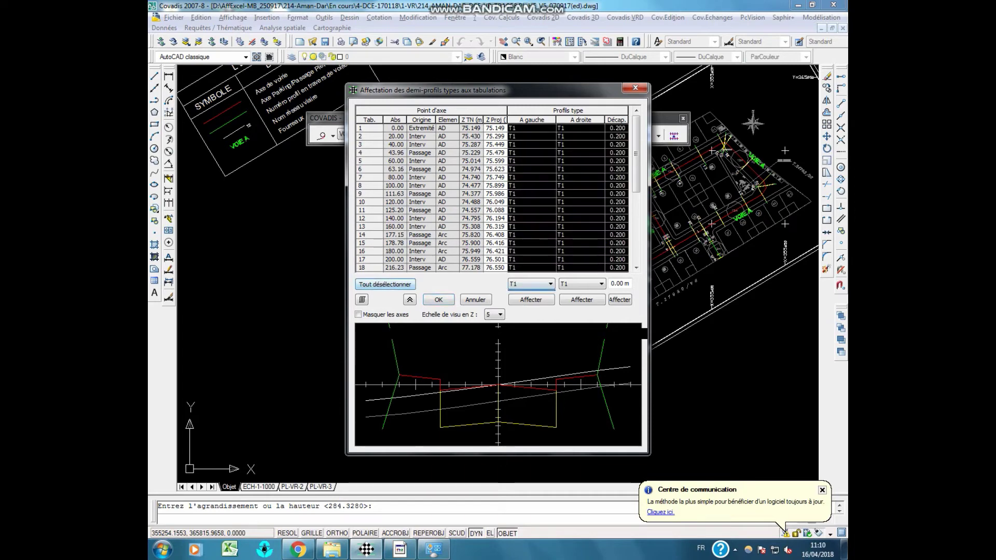
{"action": "left_click", "coordinate": [531, 283]}
{"action": "left_click", "coordinate": [530, 301]}
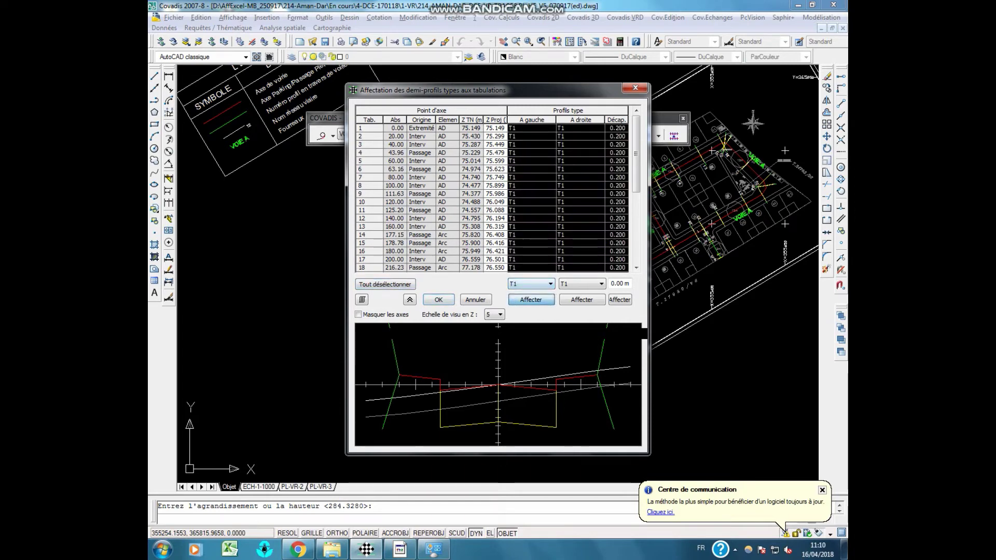
Close the assignment table, run the C command, dismiss its folder prompt and show the desktop.
{"action": "left_click", "coordinate": [438, 299]}
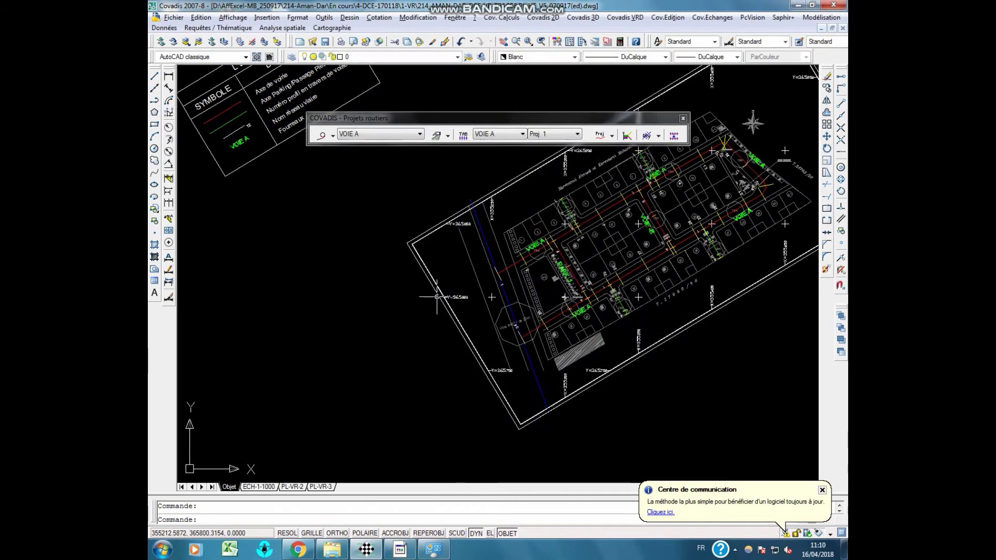
{"action": "middle_click_drag", "start_coordinate": [537, 269], "coordinate": [475, 264]}
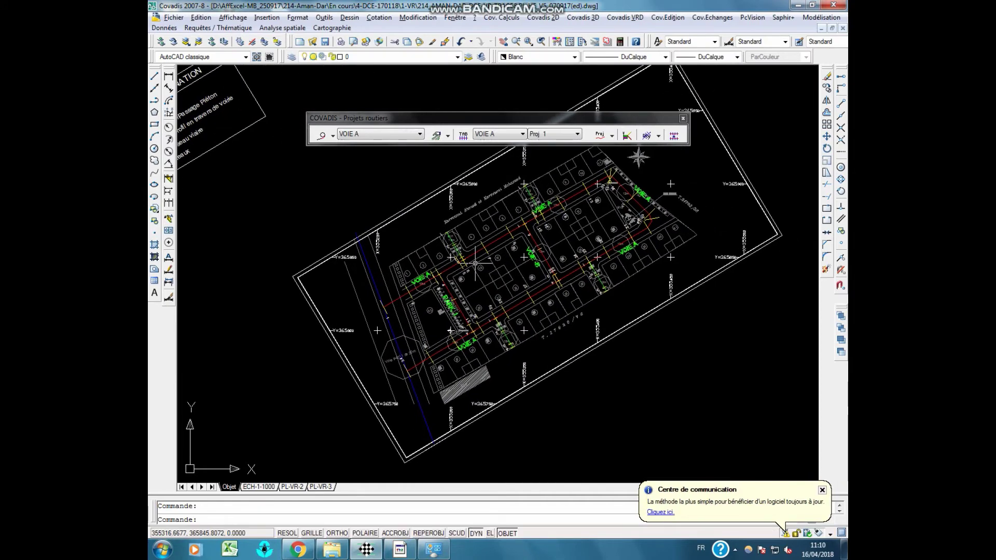
{"action": "type", "text": "c"}
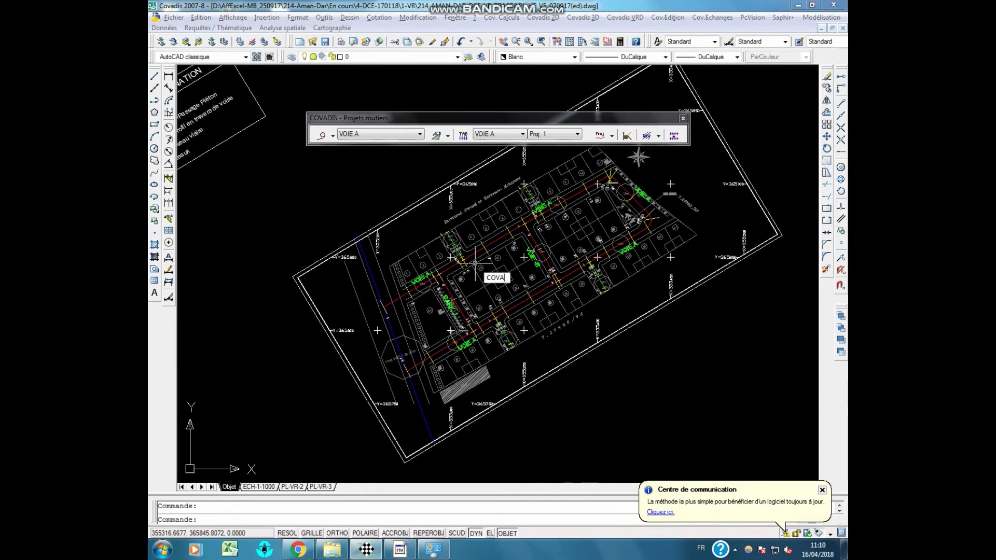
{"action": "key", "text": "Return"}
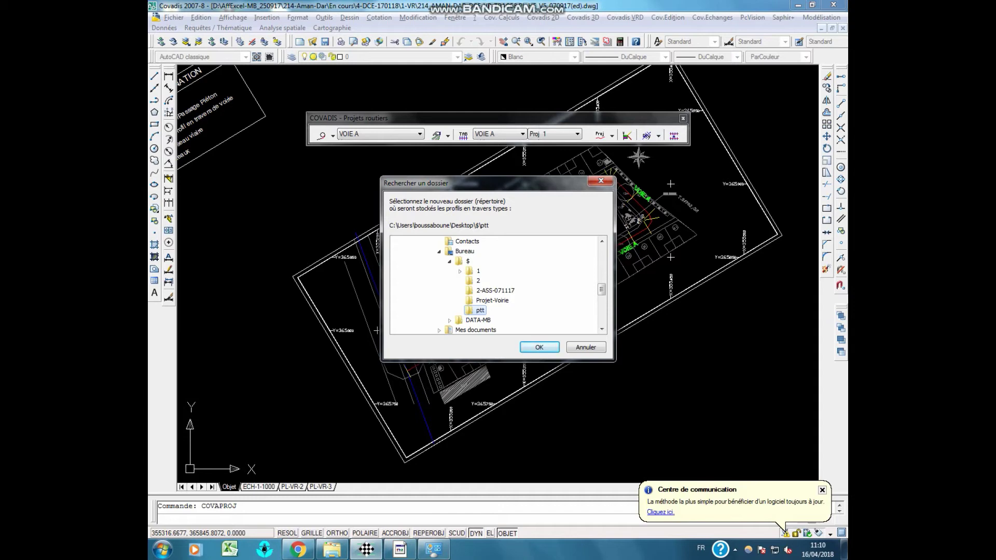
{"action": "left_click", "coordinate": [539, 347]}
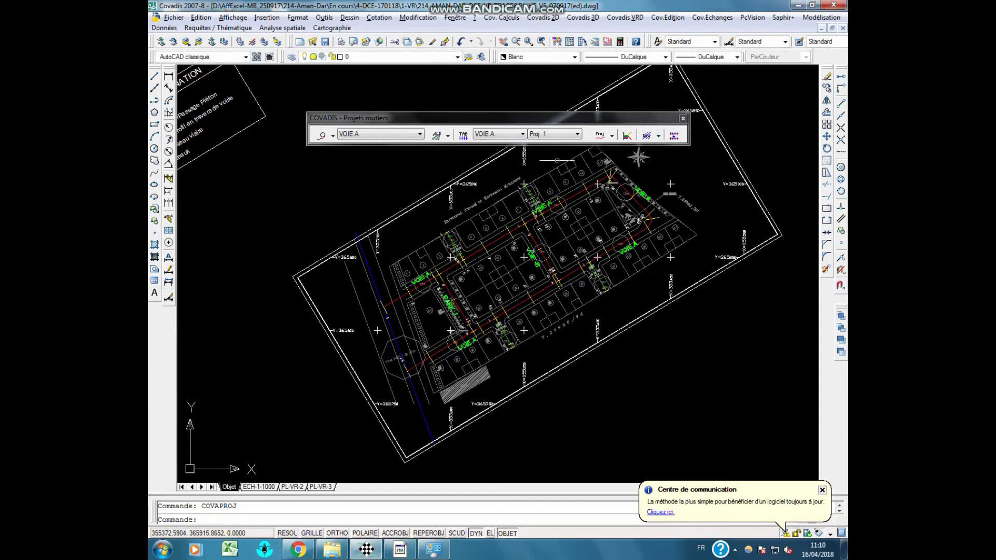
{"action": "key", "text": "super+d"}
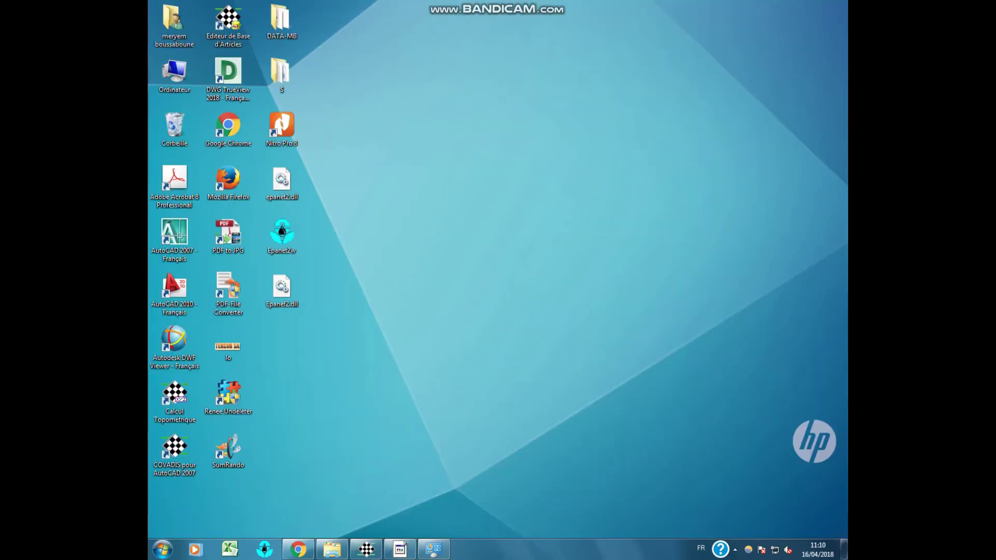
Open $\ptt on the desktop to check T1.dty and T1.bak, then return to Covadis.
{"action": "double_click", "coordinate": [280, 73]}
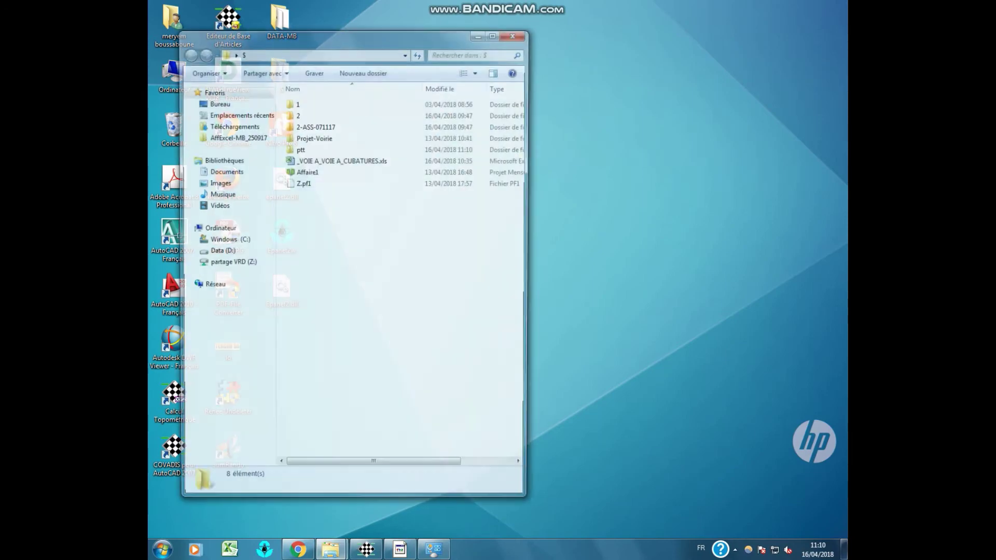
{"action": "double_click", "coordinate": [299, 149]}
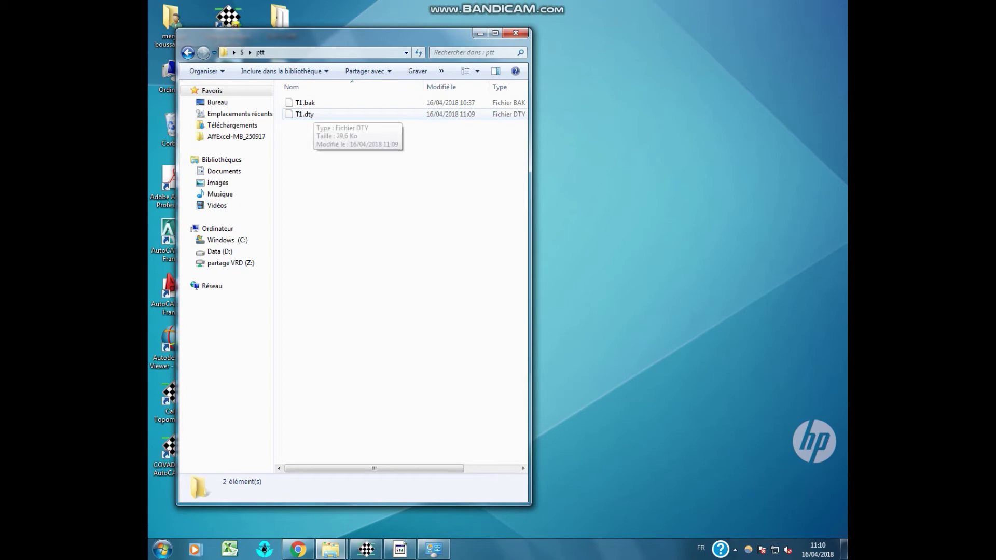
{"action": "left_click", "coordinate": [366, 549]}
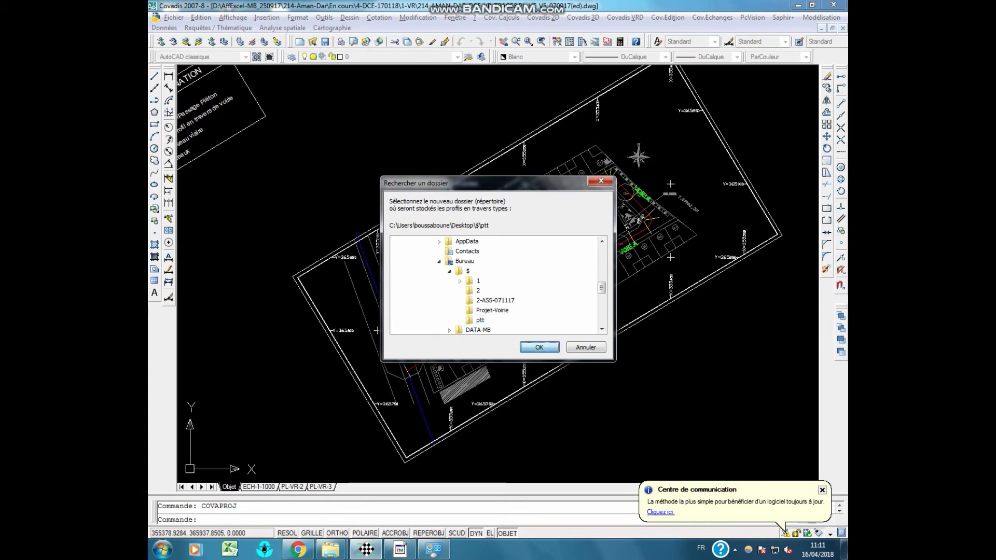
Confirm ptt as the cross-section profiles folder and open the road project tools.
{"action": "left_click", "coordinate": [539, 347]}
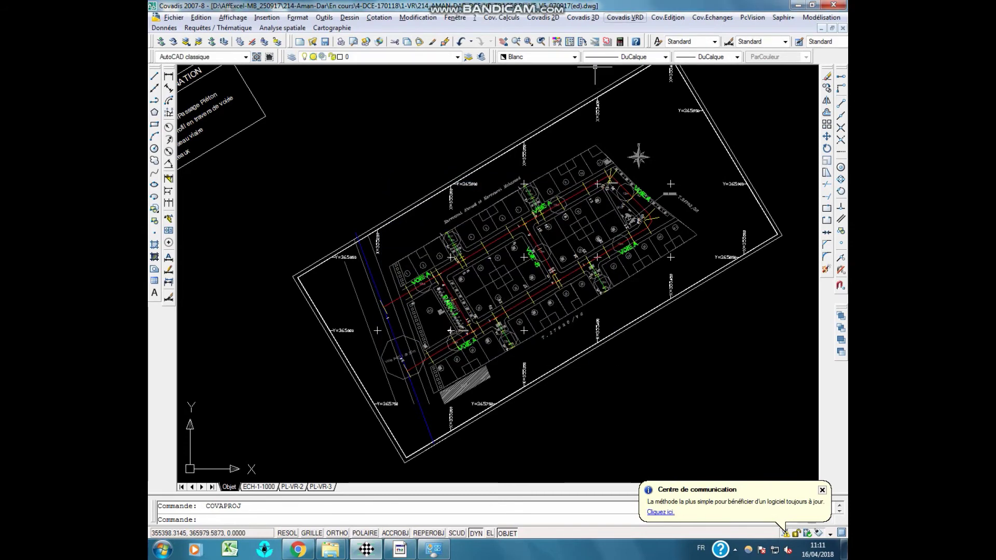
{"action": "left_click", "coordinate": [625, 17]}
{"action": "left_click", "coordinate": [762, 54]}
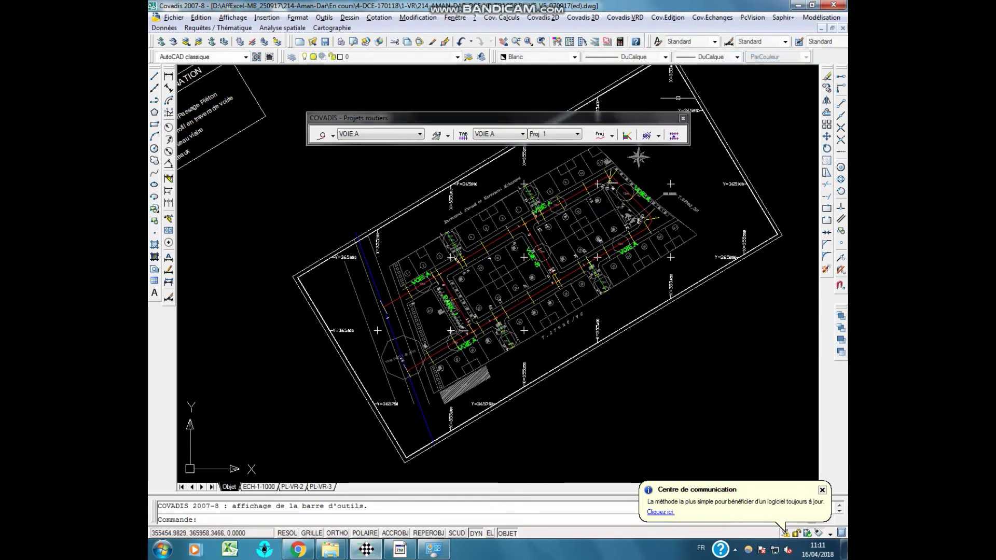
{"action": "middle_click_drag", "start_coordinate": [519, 270], "coordinate": [482, 286]}
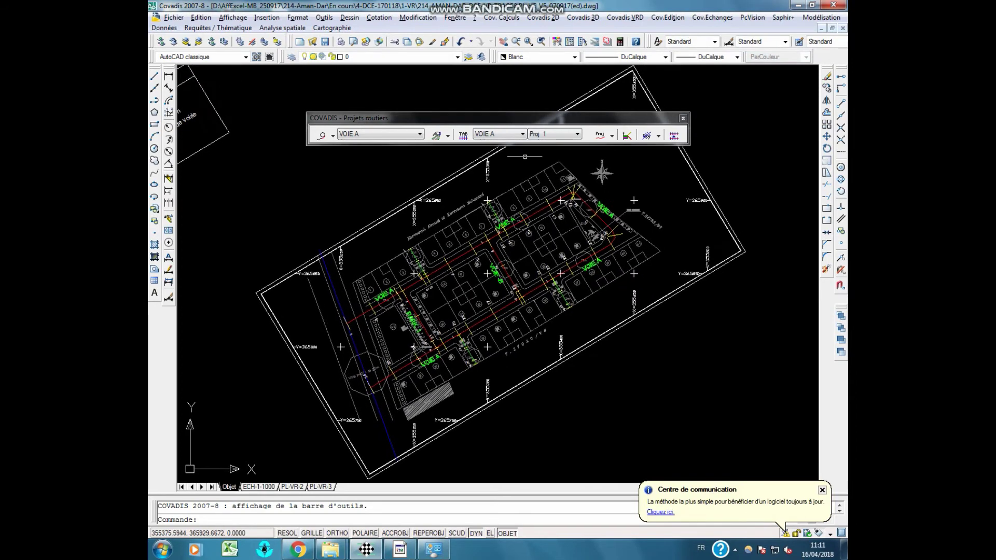
Assign T1 to both sides of every VOIE A station with 0.20 m stripping.
{"action": "left_click", "coordinate": [658, 136]}
{"action": "left_click", "coordinate": [674, 150]}
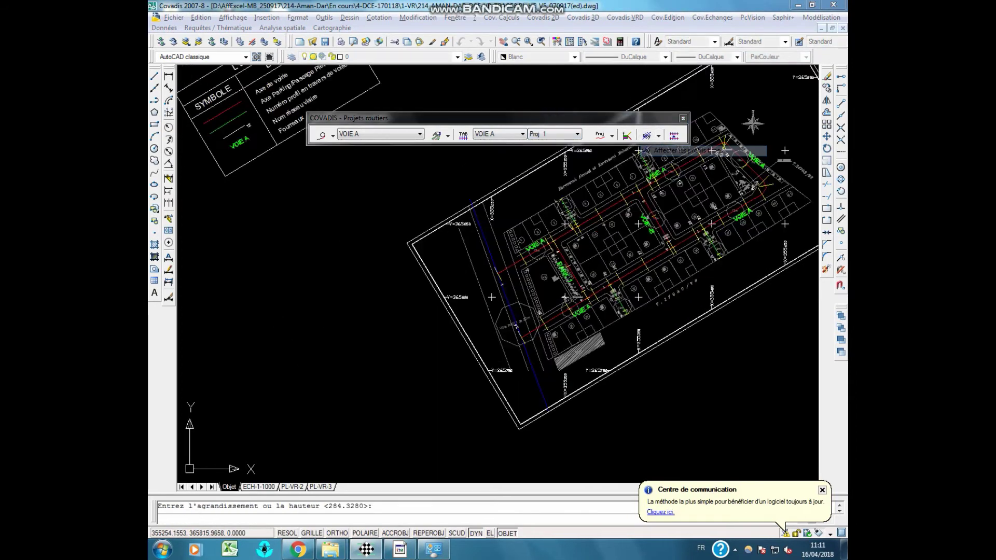
{"action": "left_click", "coordinate": [385, 285]}
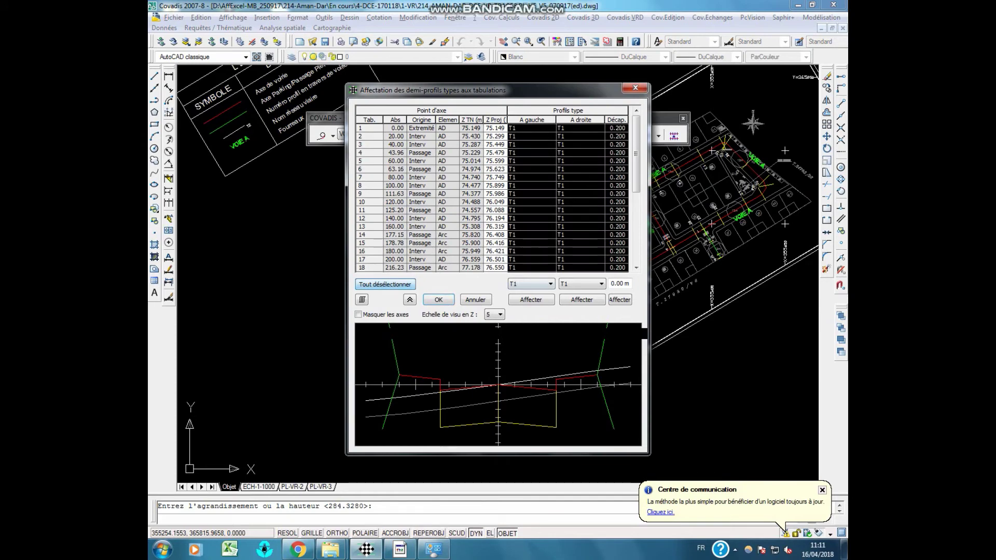
{"action": "left_click", "coordinate": [531, 284]}
{"action": "left_click", "coordinate": [530, 301]}
{"action": "left_click", "coordinate": [582, 283]}
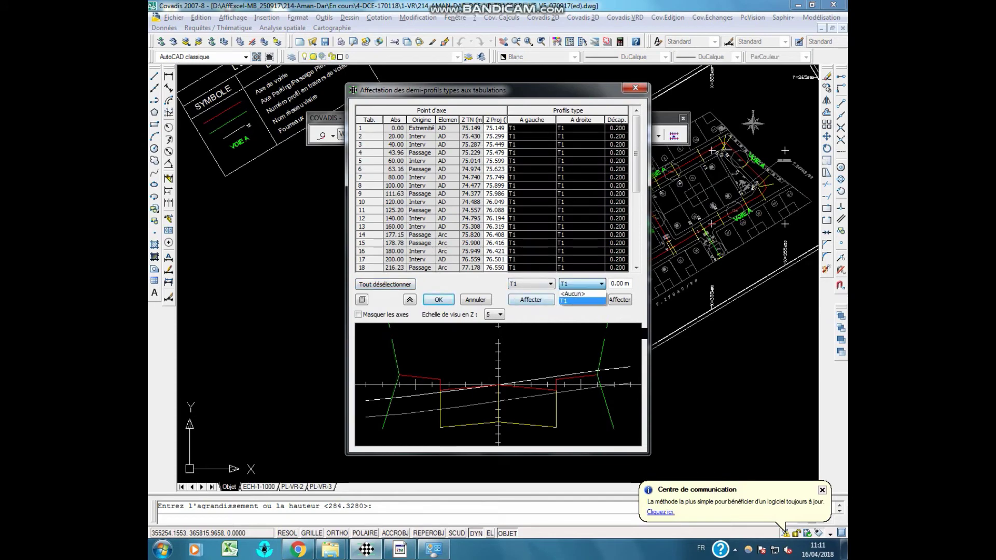
{"action": "left_click", "coordinate": [582, 300]}
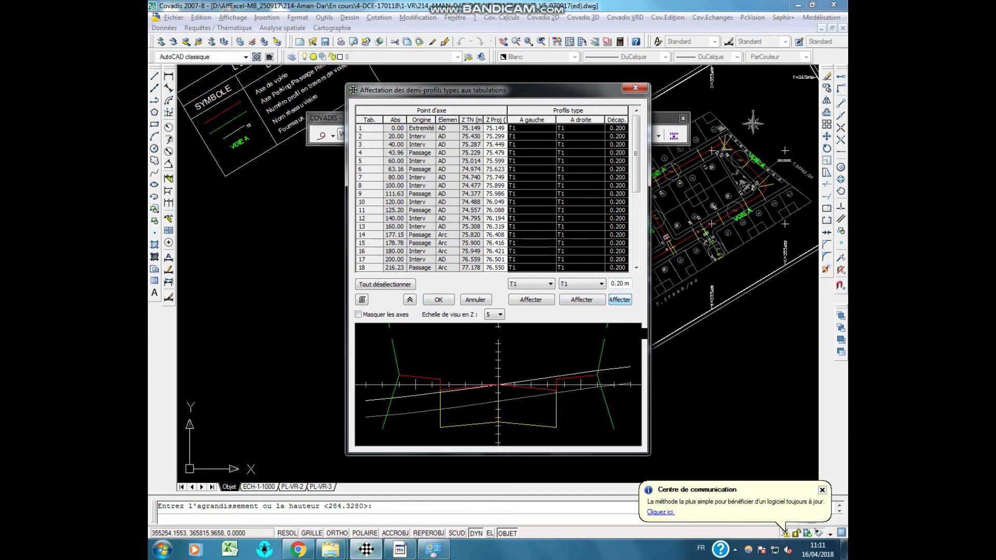
{"action": "left_click", "coordinate": [438, 300]}
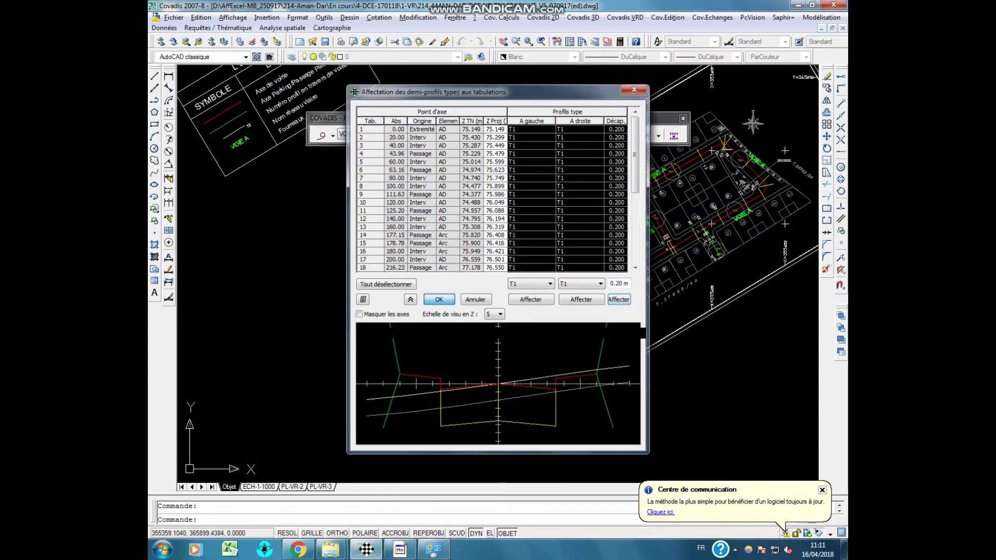
{"action": "left_click", "coordinate": [658, 135]}
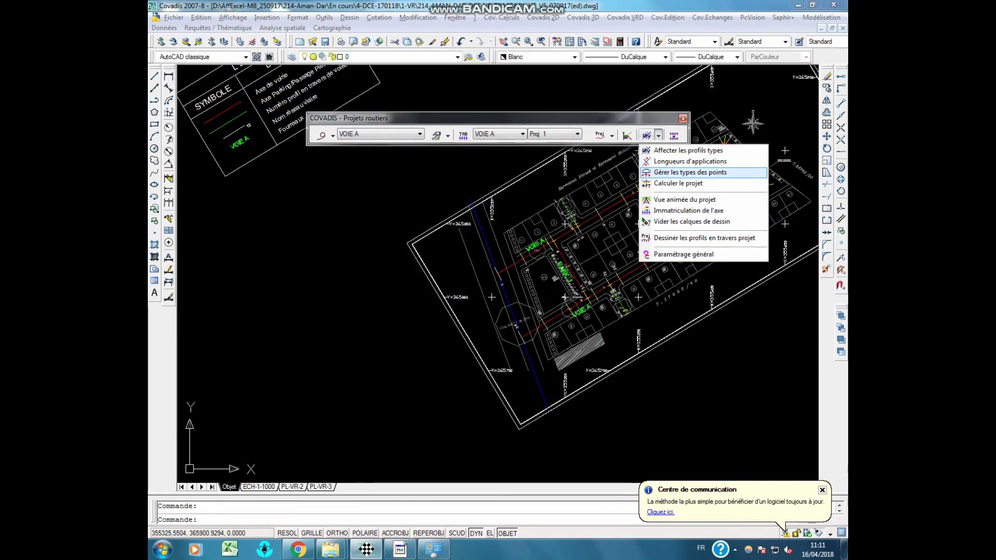
Calculate all 34 VOIE A cross-sections and step through to profile 7 at 80.00 m.
{"action": "left_click", "coordinate": [677, 183]}
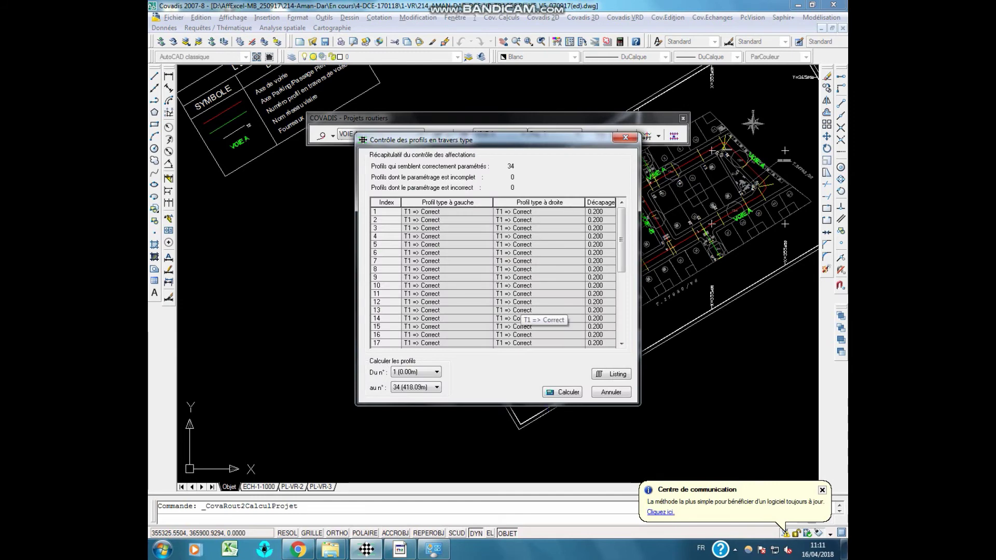
{"action": "left_click", "coordinate": [539, 326]}
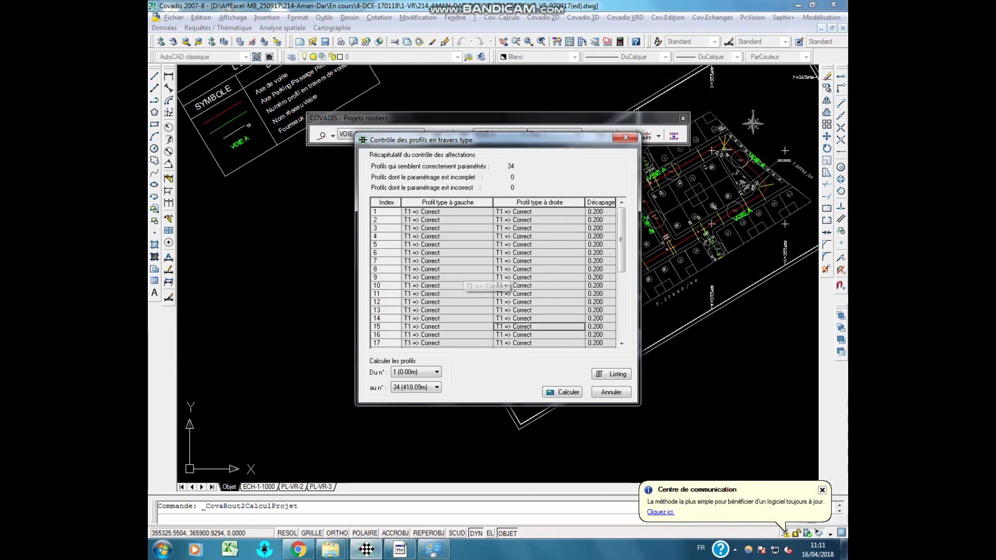
{"action": "mouse_move", "coordinate": [443, 342]}
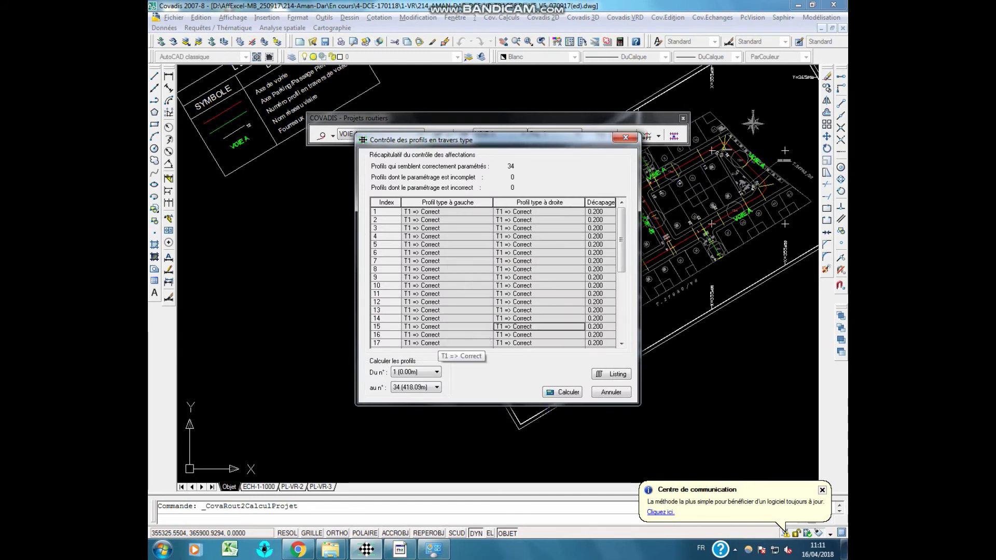
{"action": "left_click", "coordinate": [562, 392]}
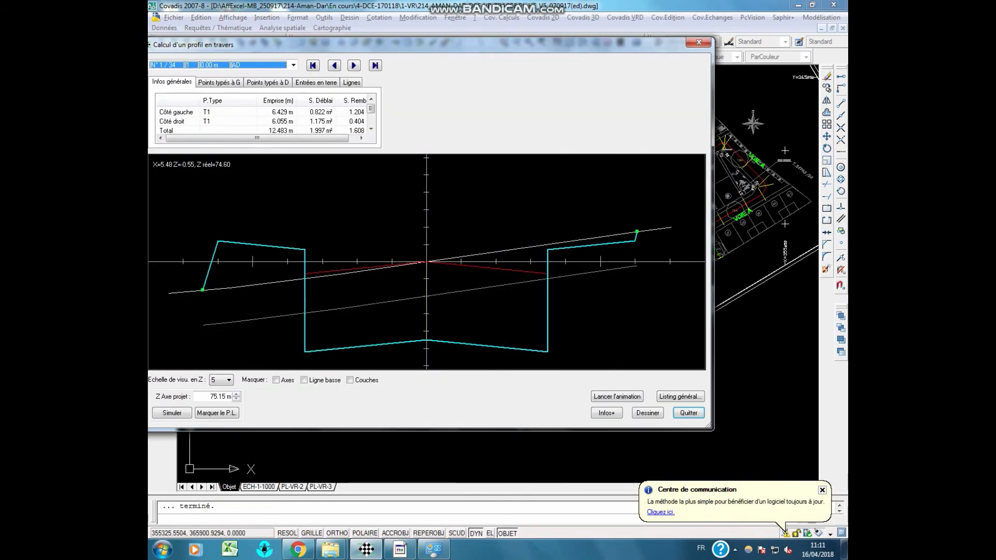
{"action": "left_click", "coordinate": [354, 65]}
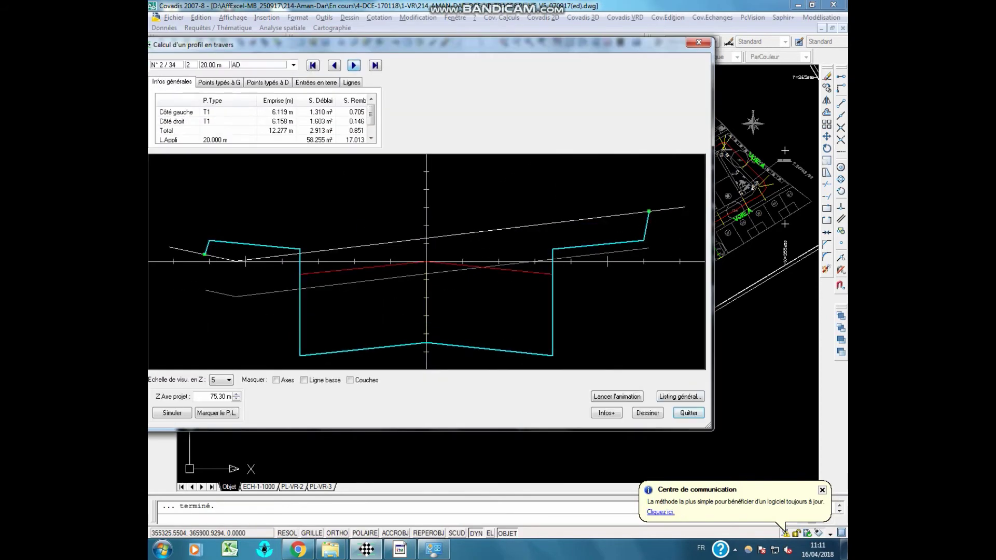
{"action": "left_click", "coordinate": [354, 64]}
{"action": "left_click", "coordinate": [354, 64]}
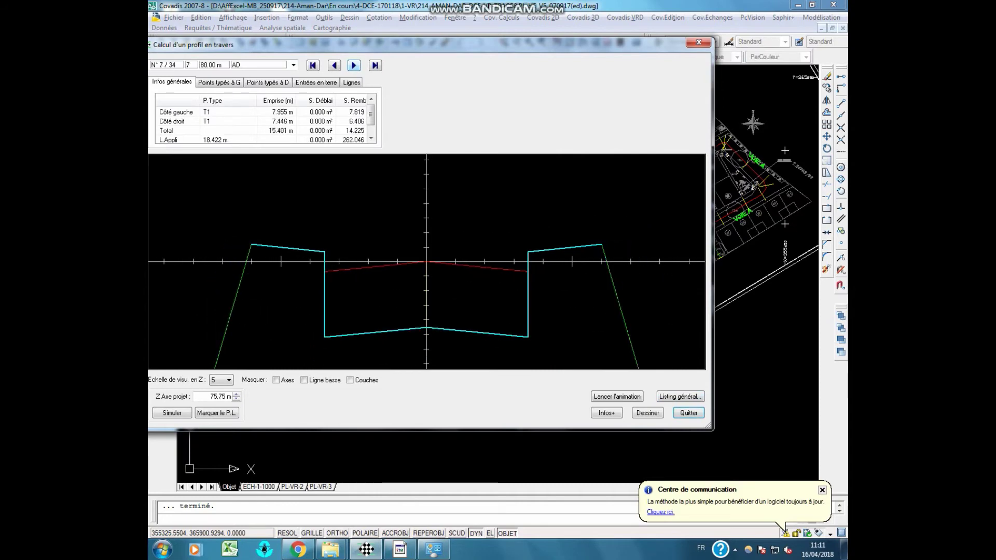
Save the _VOIE A_VOIE A_CUBATURES listing into a new desktop folder named CUBATURES.
{"action": "left_click", "coordinate": [679, 397]}
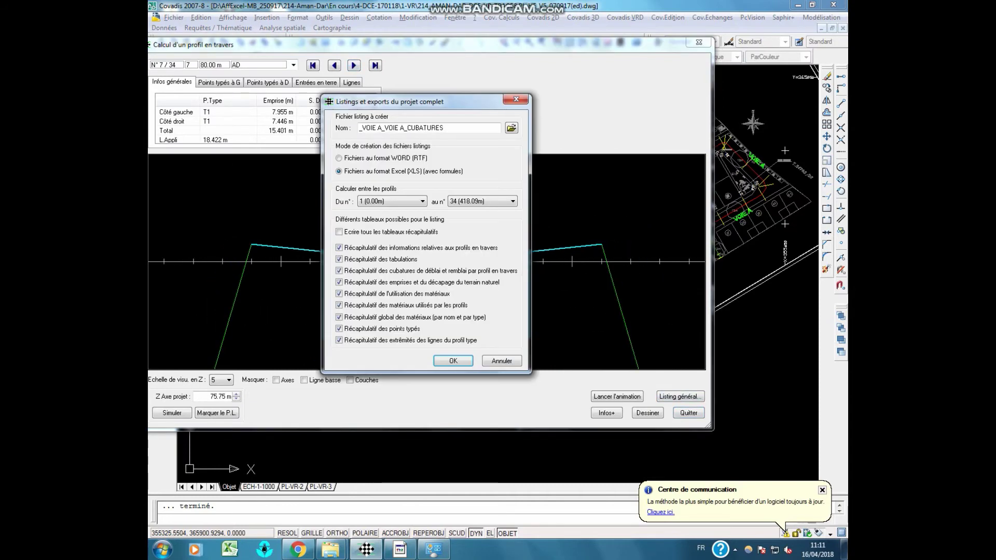
{"action": "left_click", "coordinate": [512, 128]}
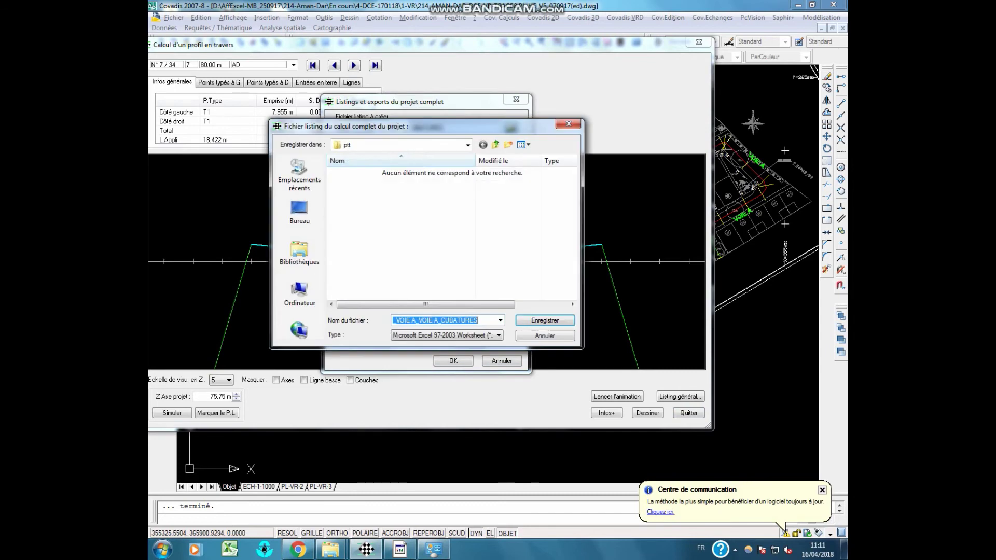
{"action": "left_click", "coordinate": [496, 145]}
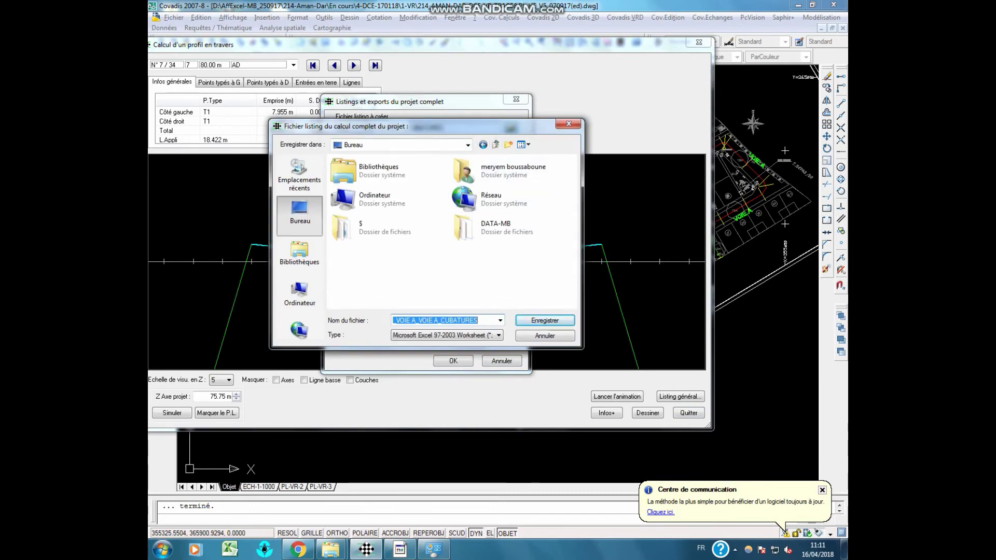
{"action": "left_click", "coordinate": [508, 145]}
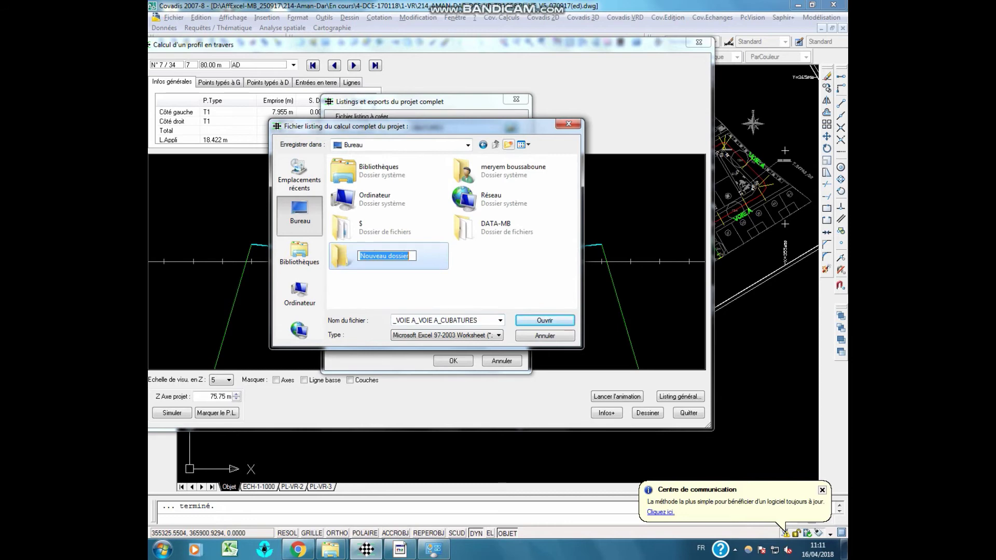
{"action": "type", "text": "CUBAT"}
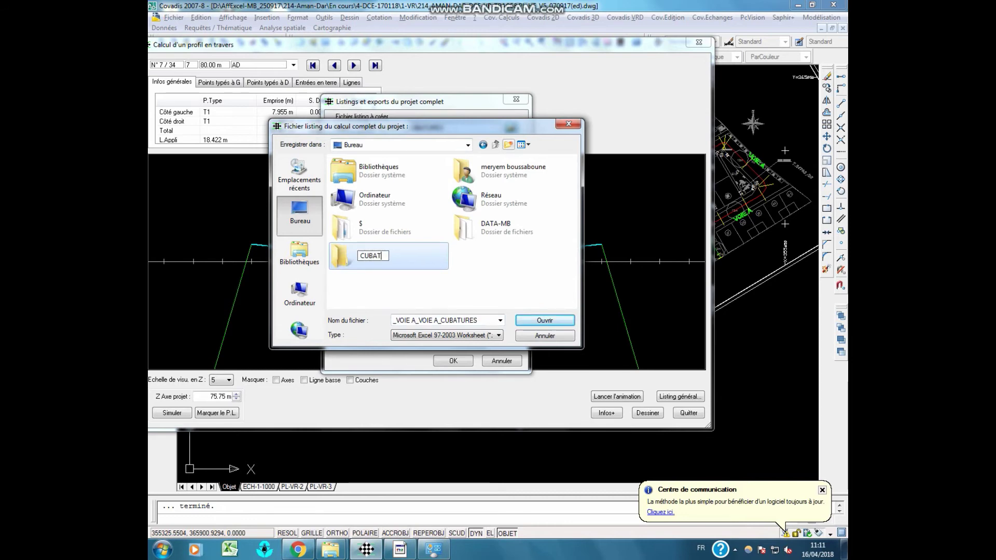
{"action": "type", "text": "URES"}
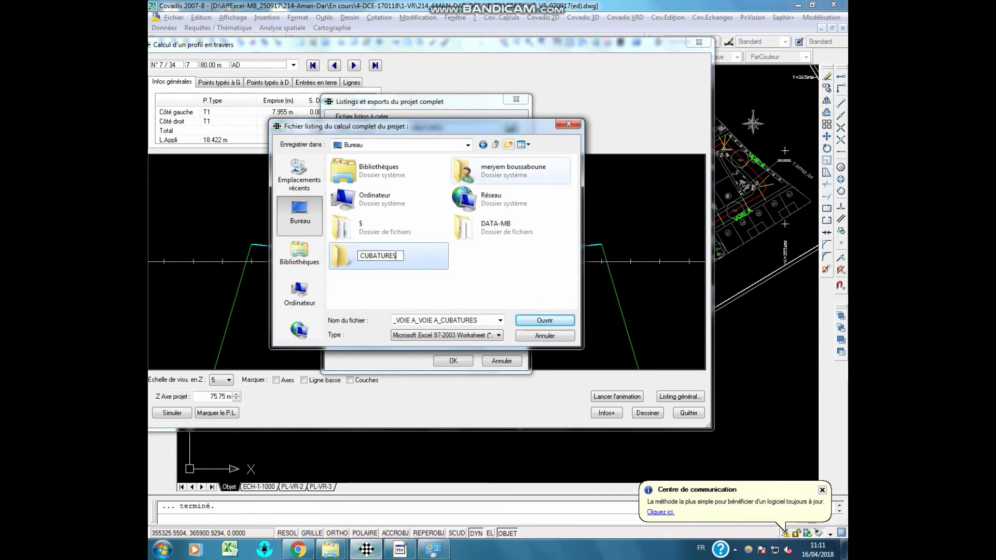
{"action": "key", "text": "Return"}
{"action": "key", "text": "Return"}
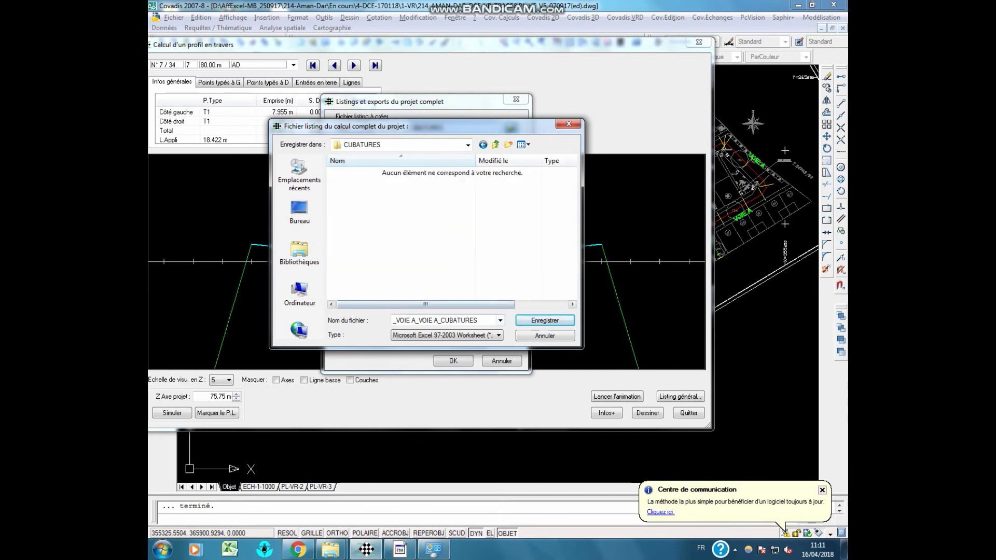
{"action": "left_click", "coordinate": [545, 321]}
Check the cumulative cut (597.42 m³) and fill (2995.72 m³) rows on the Cubatures sheet.
{"action": "left_click", "coordinate": [453, 361]}
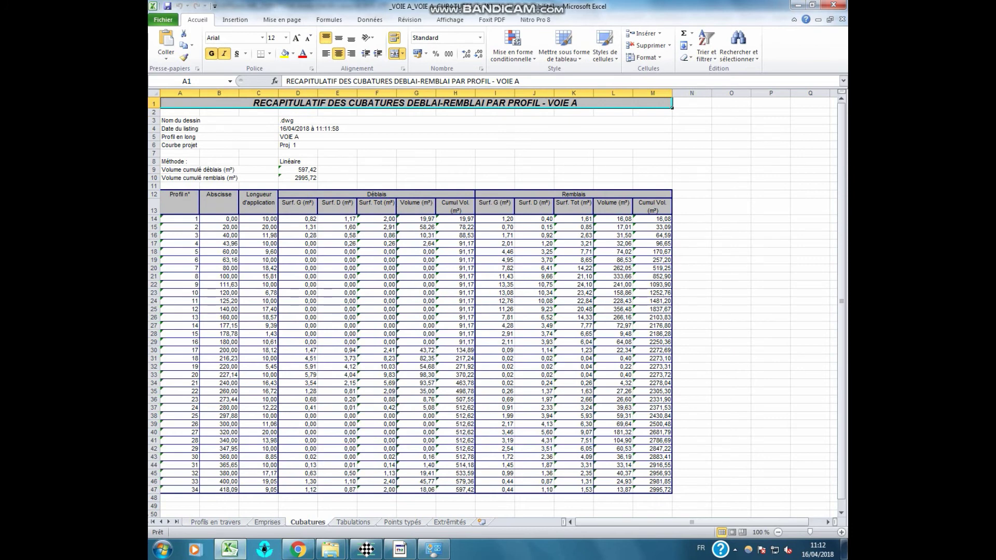
{"action": "left_click", "coordinate": [277, 170]}
{"action": "left_click", "coordinate": [473, 195]}
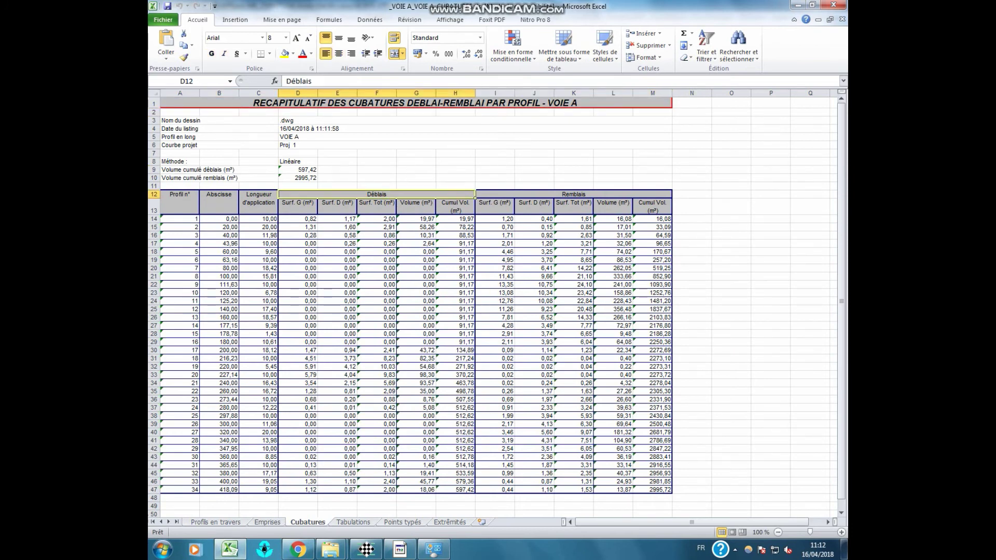
{"action": "key", "text": "Right"}
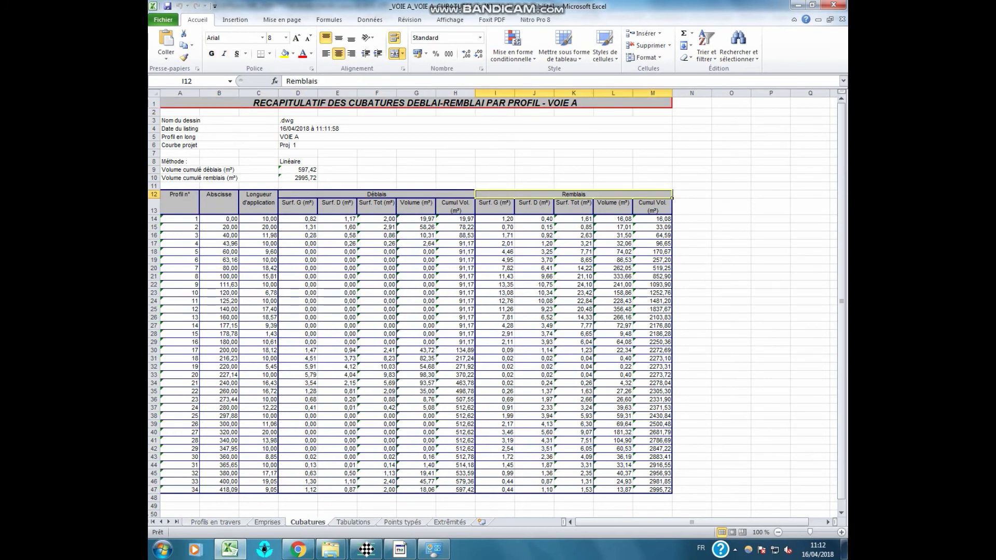
{"action": "left_click_drag", "start_coordinate": [208, 170], "coordinate": [306, 170]}
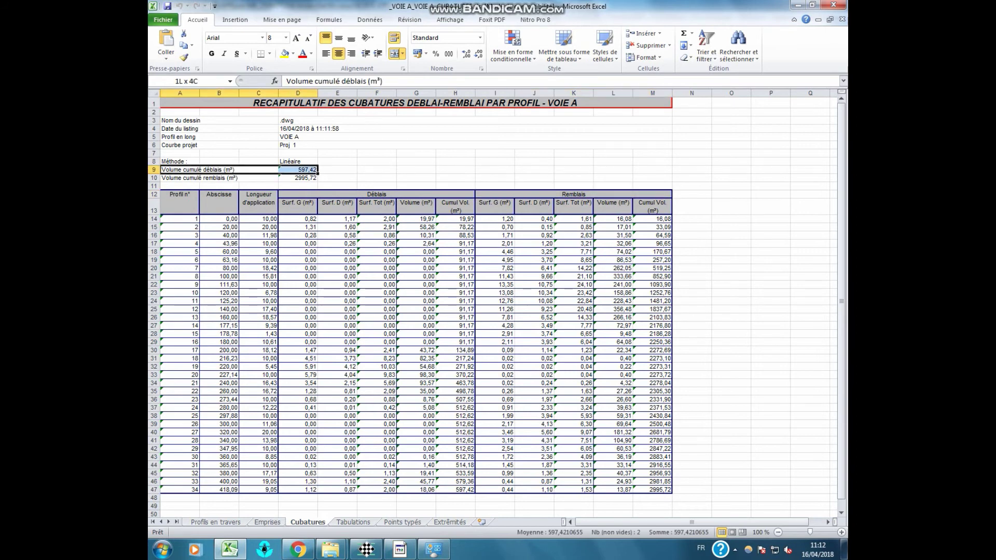
{"action": "key", "text": "Tab"}
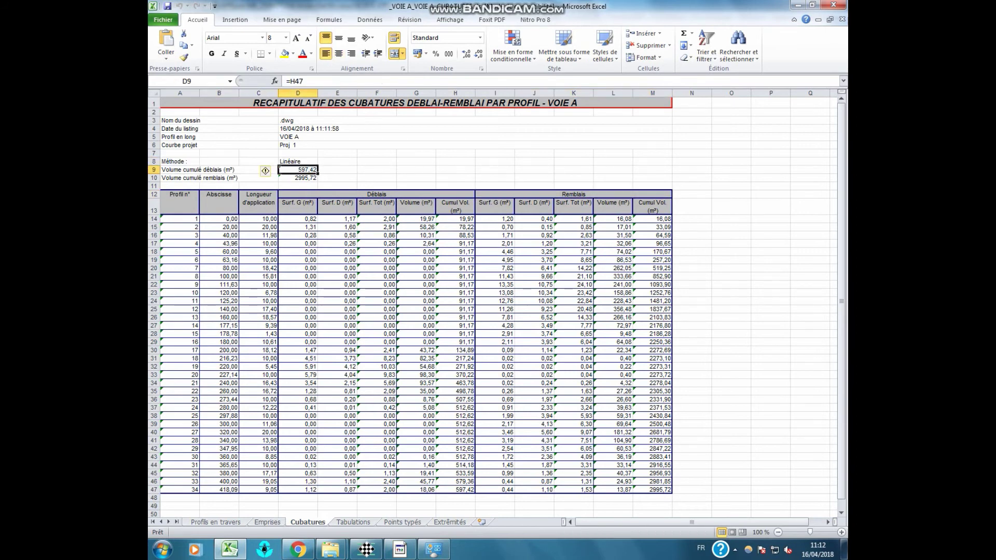
{"action": "key", "text": "Return"}
{"action": "left_click_drag", "start_coordinate": [234, 178], "coordinate": [311, 178]}
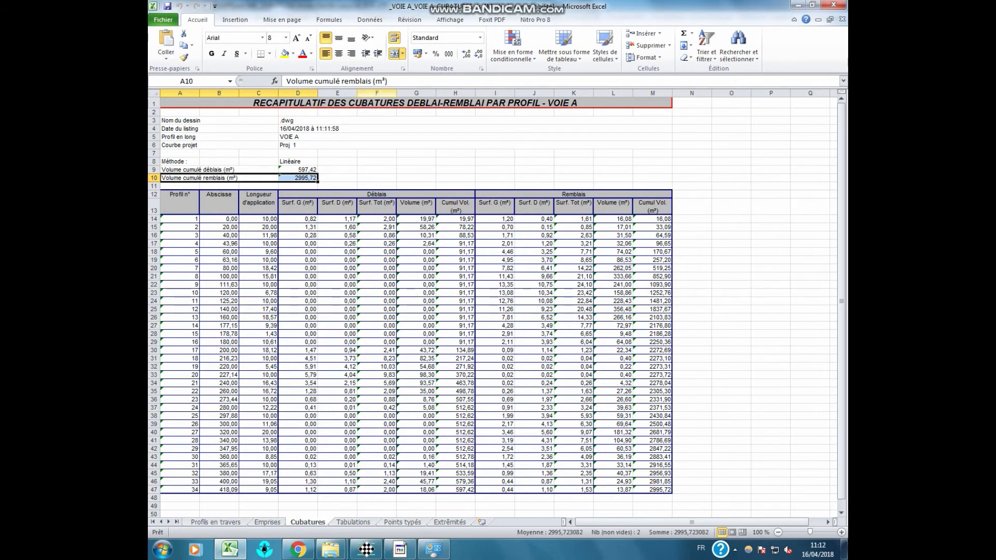
{"action": "key", "text": "F2"}
{"action": "key", "text": "Return"}
{"action": "left_click", "coordinate": [311, 145]}
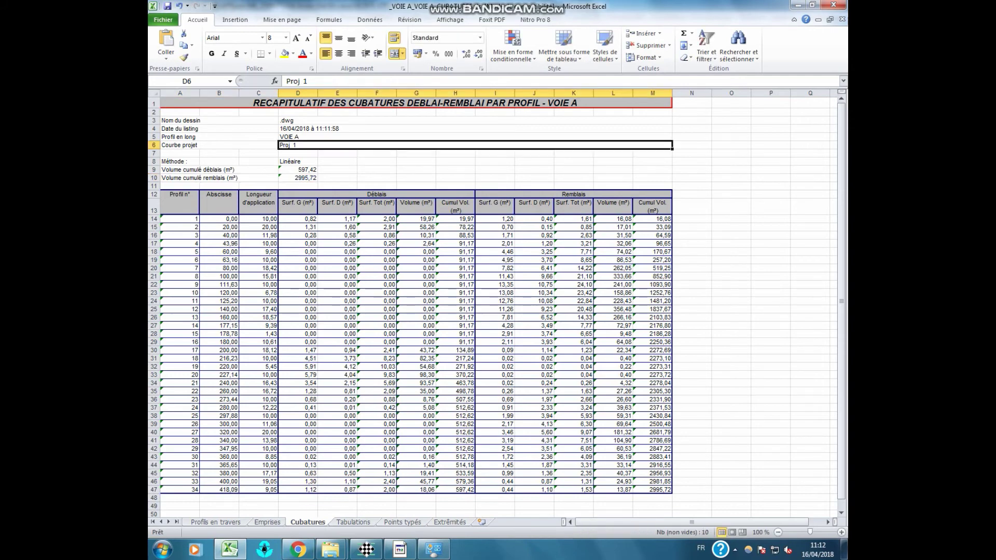
Check the 5810.47 m² Décapage total on the Emprises sheet, then close Excel without saving.
{"action": "key", "text": "ctrl+Page_Up"}
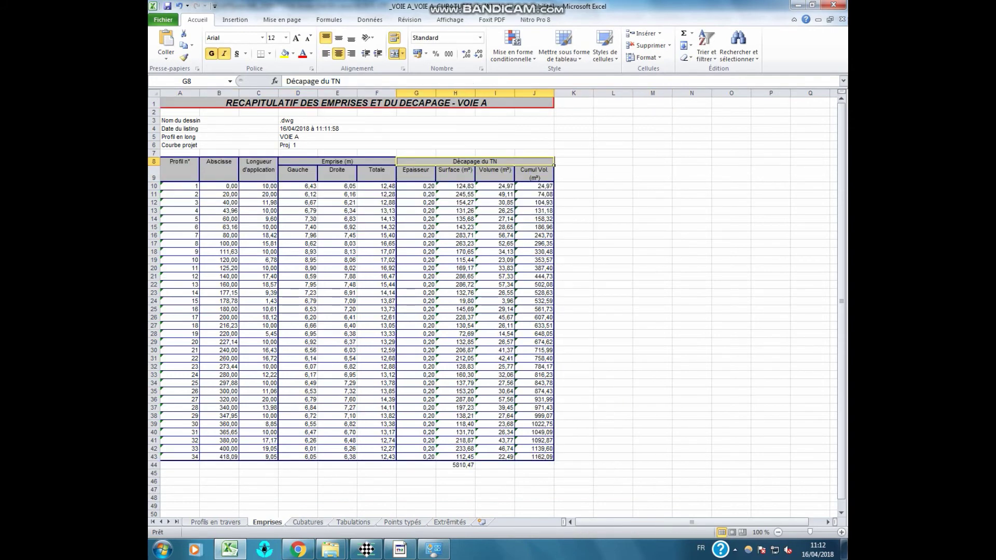
{"action": "key", "text": "F2"}
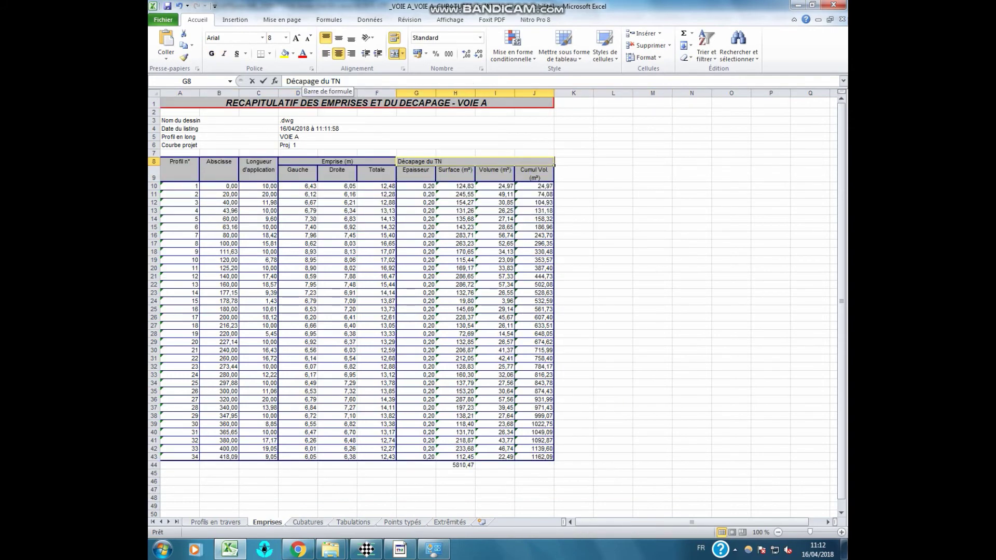
{"action": "left_click_drag", "start_coordinate": [285, 81], "coordinate": [342, 81]}
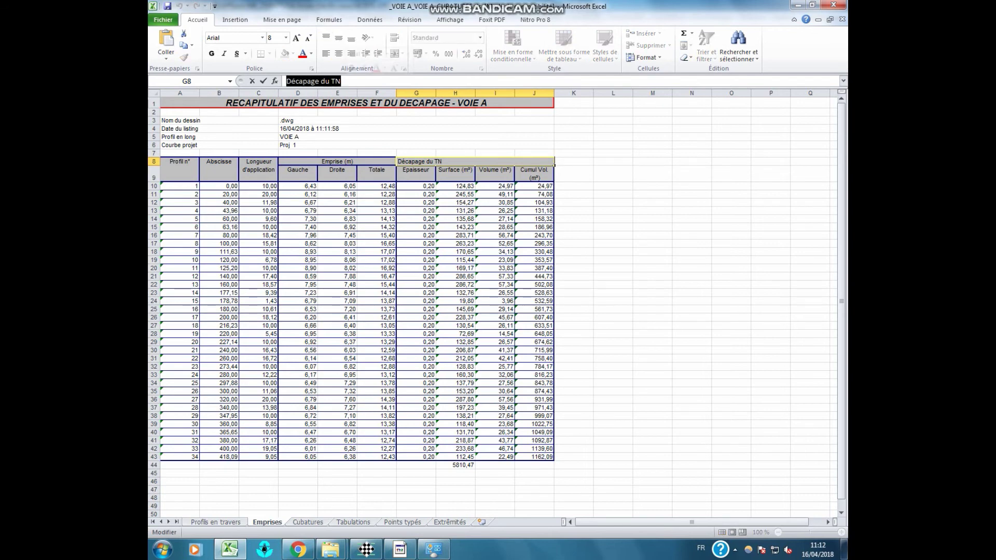
{"action": "left_click", "coordinate": [453, 465]}
{"action": "double_click", "coordinate": [453, 465]}
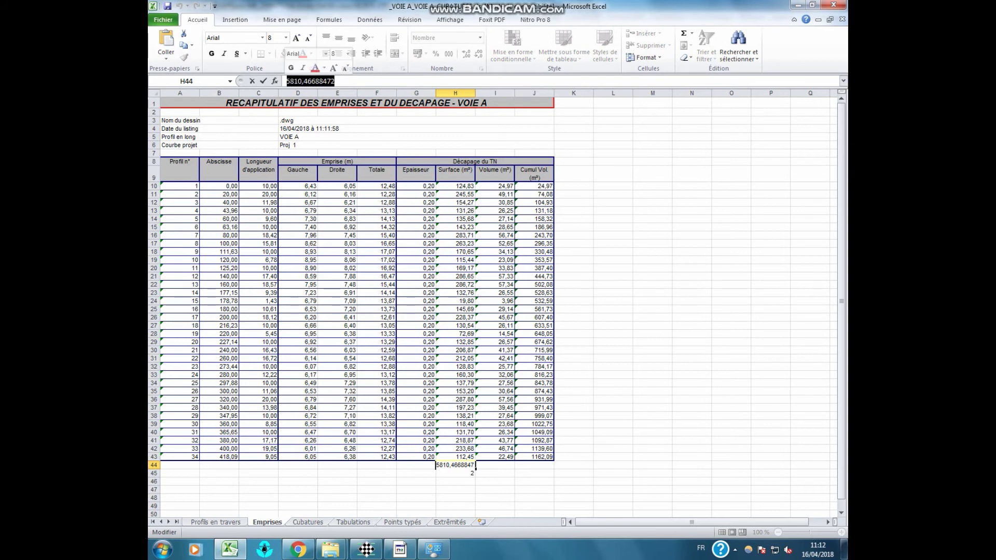
{"action": "left_click", "coordinate": [473, 180]}
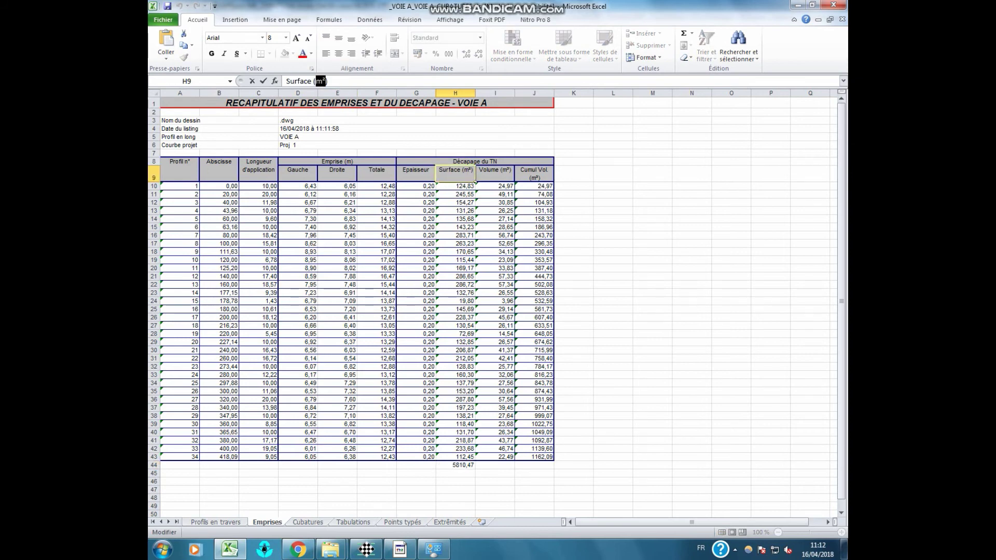
{"action": "left_click", "coordinate": [833, 5]}
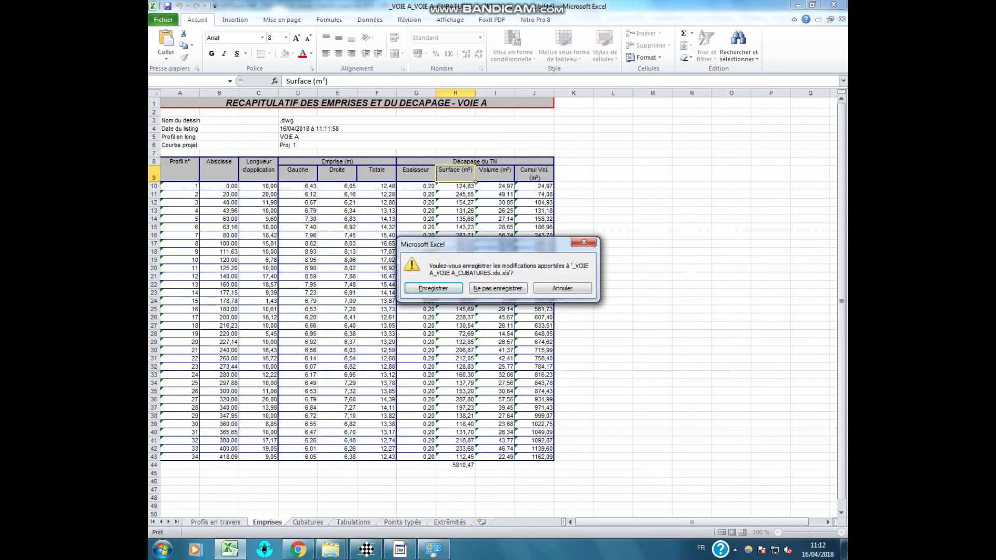
{"action": "left_click", "coordinate": [498, 291]}
Draw the VOIE A project and talus models and check the drawn lines' colour.
{"action": "left_click", "coordinate": [647, 413]}
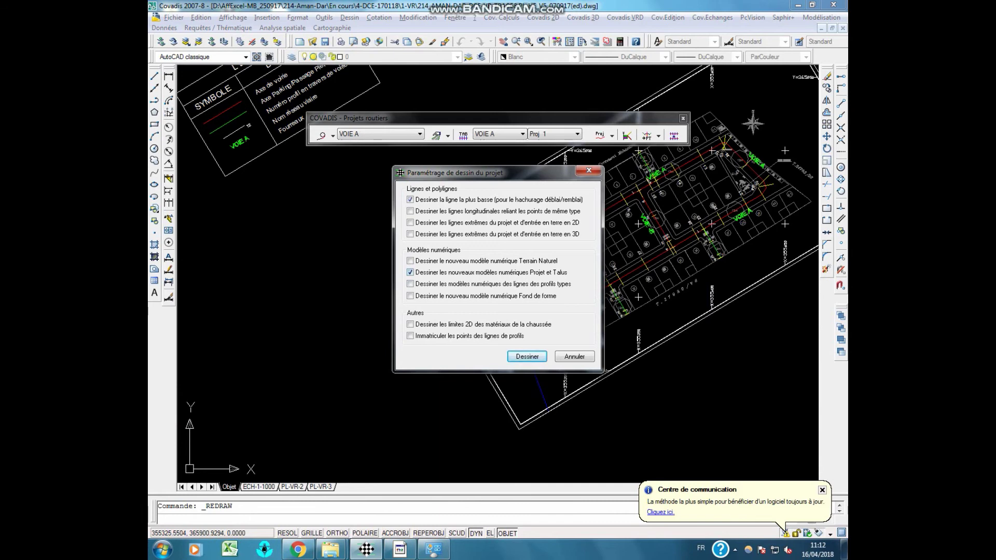
{"action": "key", "text": "Return"}
{"action": "middle_click_drag", "start_coordinate": [463, 168], "coordinate": [394, 207]}
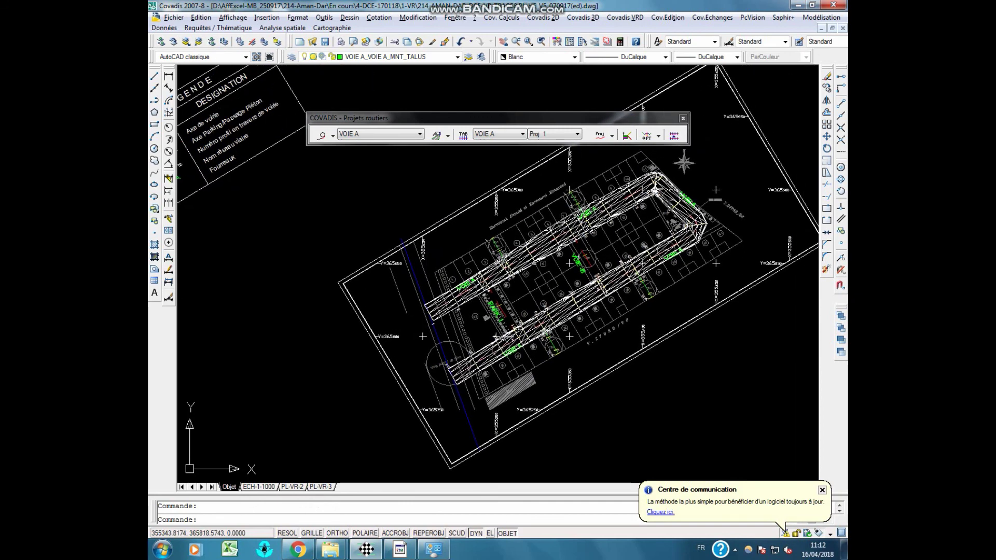
{"action": "left_click", "coordinate": [372, 165]}
{"action": "left_click", "coordinate": [747, 370]}
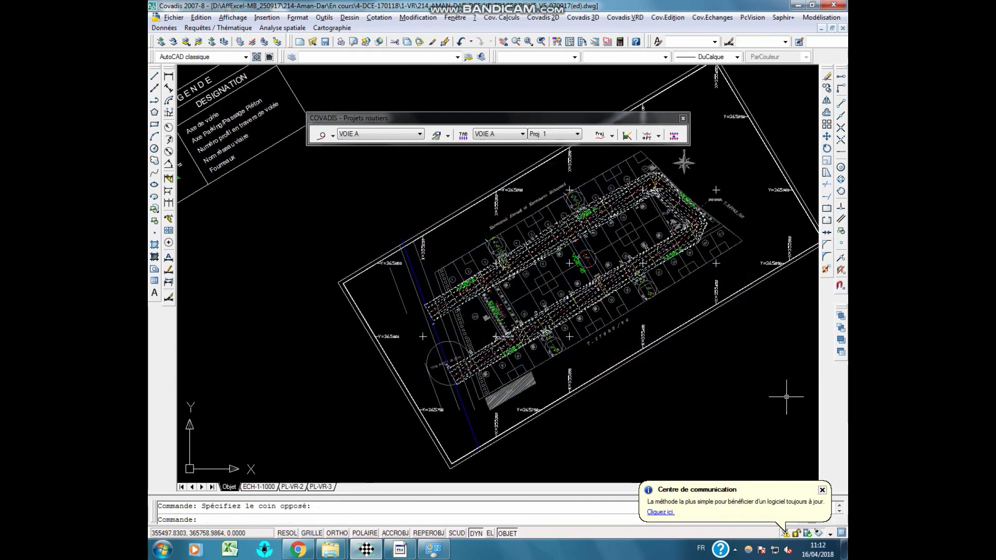
{"action": "left_click", "coordinate": [574, 56]}
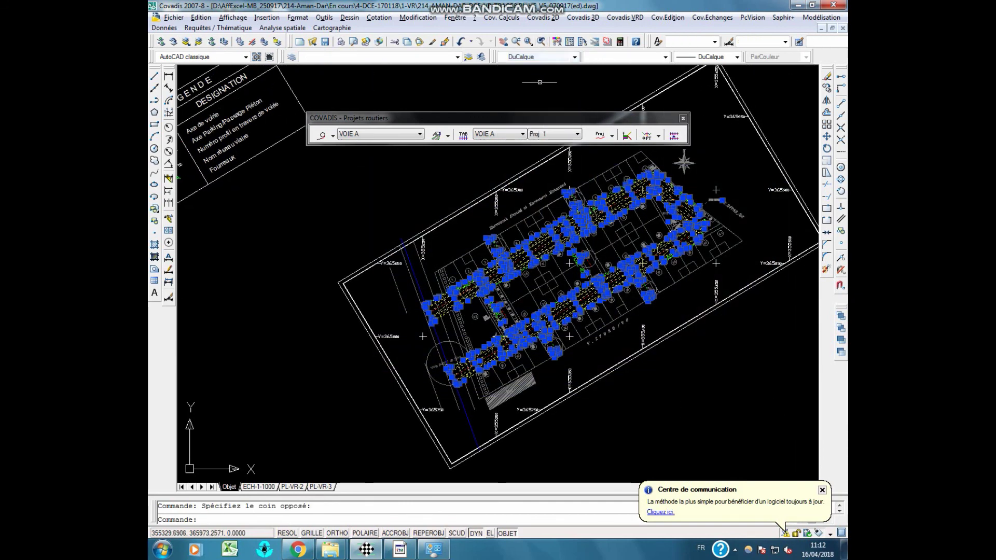
{"action": "key", "text": "Escape"}
Inspect three dashed project polylines and the talus line near profile 28, then enable polar tracking.
{"action": "scroll", "coordinate": [558, 312], "scroll_direction": "up", "scroll_amount": 5}
{"action": "scroll", "coordinate": [558, 312], "scroll_direction": "up", "scroll_amount": 3}
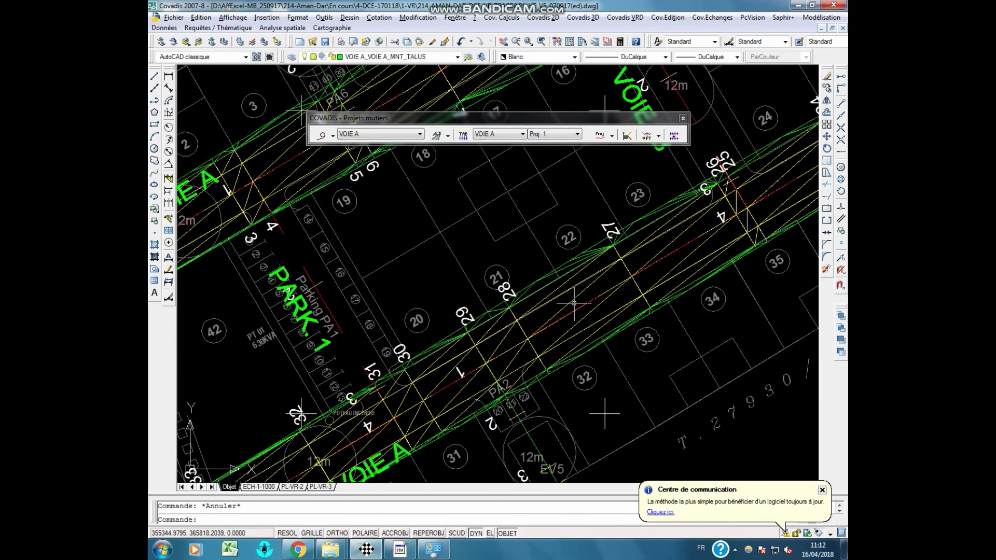
{"action": "scroll", "coordinate": [573, 304], "scroll_direction": "up", "scroll_amount": 3}
{"action": "left_click", "coordinate": [573, 298]}
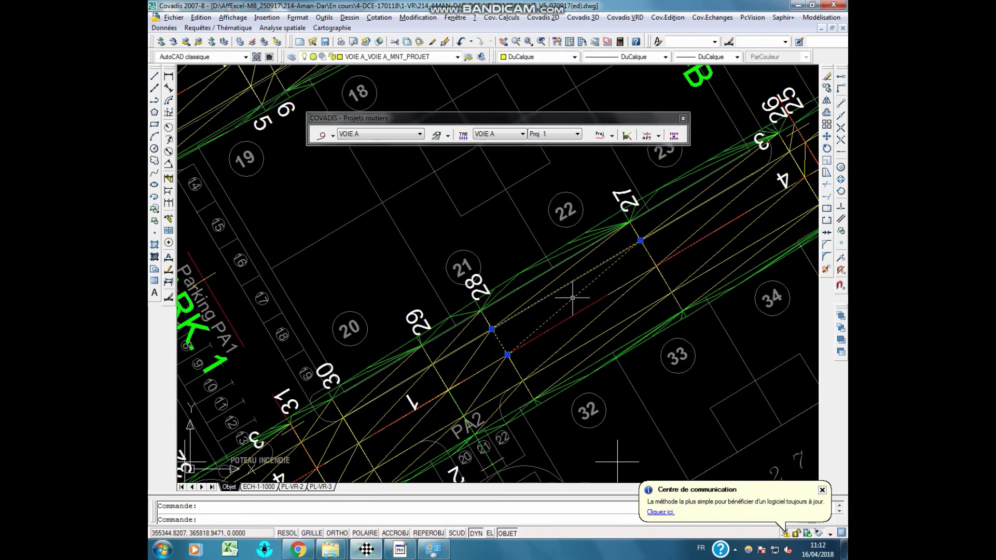
{"action": "left_click", "coordinate": [537, 366]}
{"action": "left_click", "coordinate": [512, 367]}
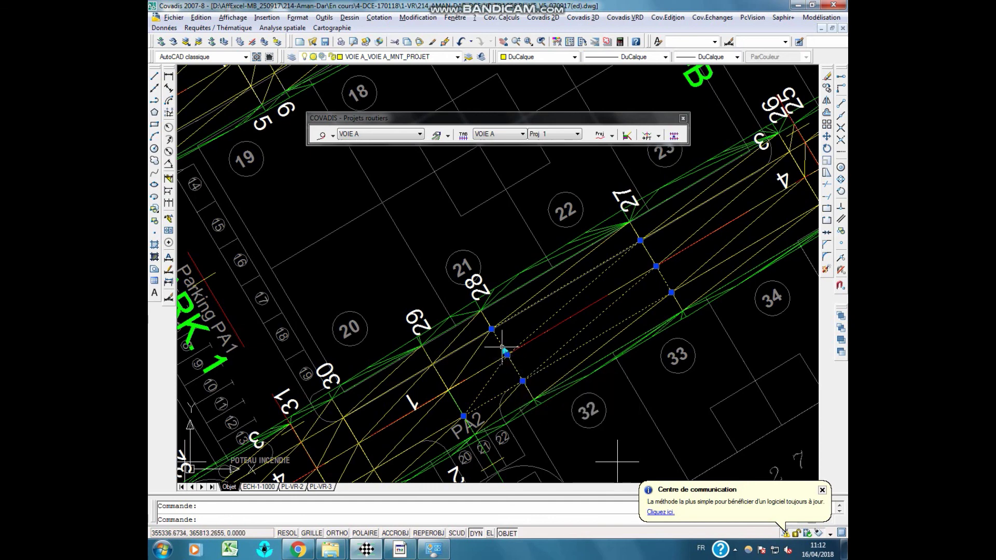
{"action": "key", "text": "Escape"}
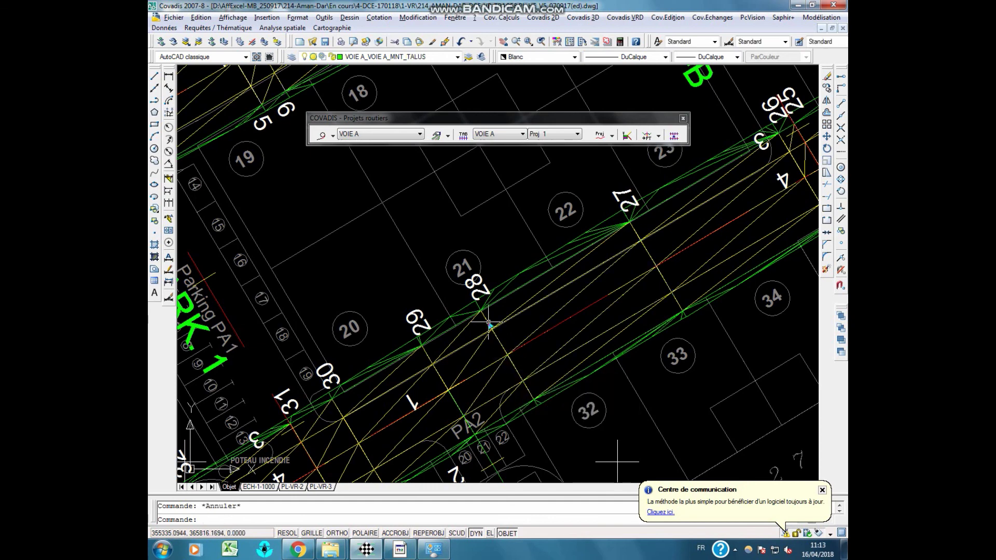
{"action": "left_click", "coordinate": [482, 306]}
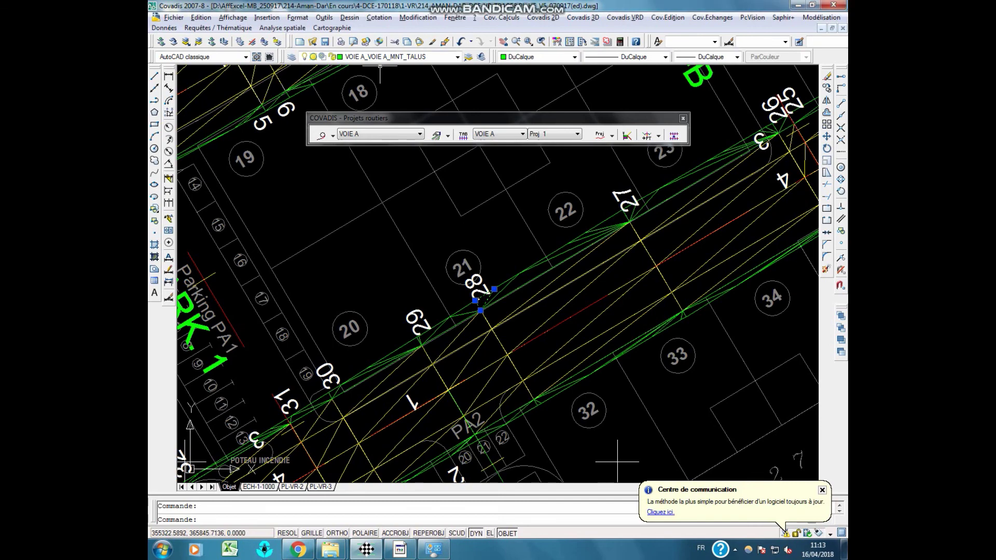
{"action": "key", "text": "Escape"}
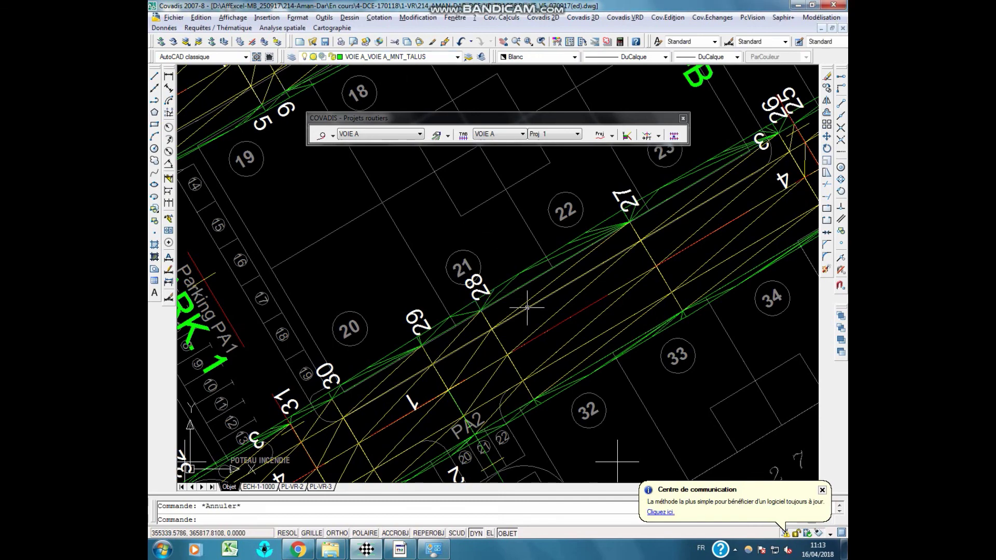
{"action": "scroll", "coordinate": [526, 306], "scroll_direction": "down", "scroll_amount": 5}
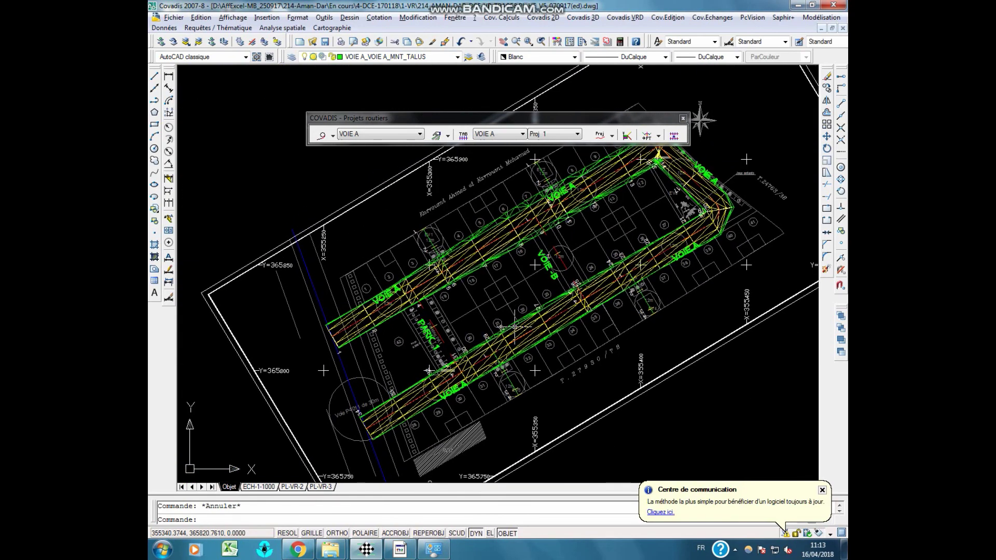
{"action": "key", "text": "F10"}
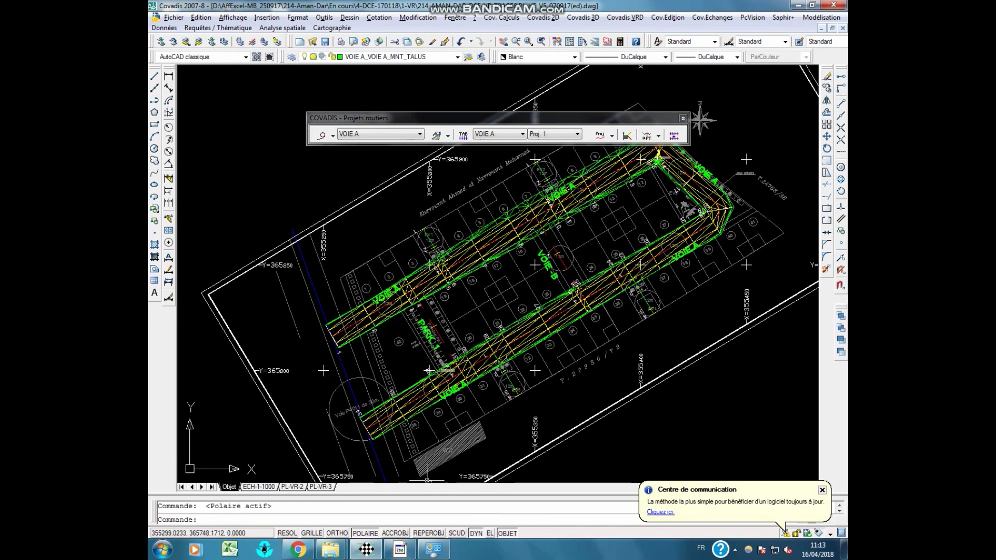
{"action": "left_click", "coordinate": [400, 548]}
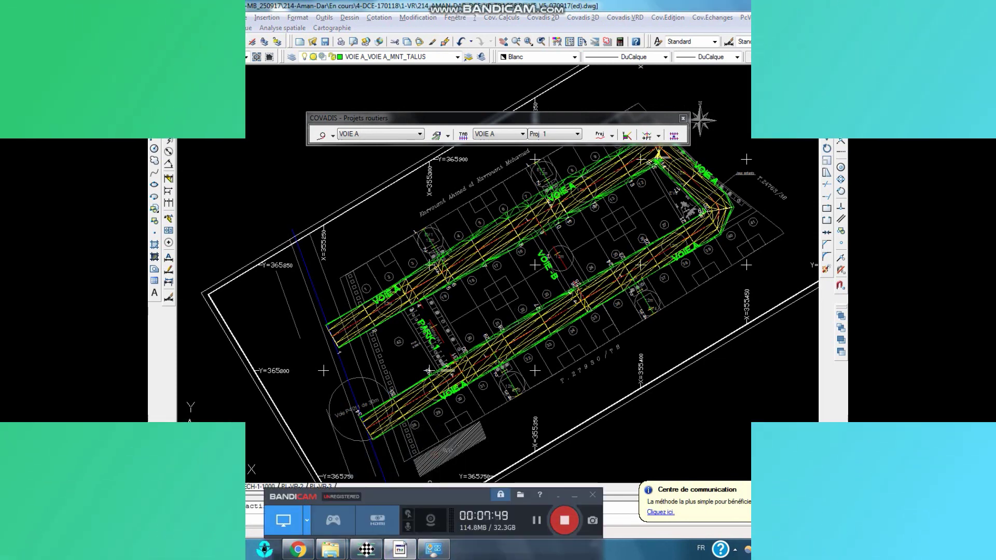